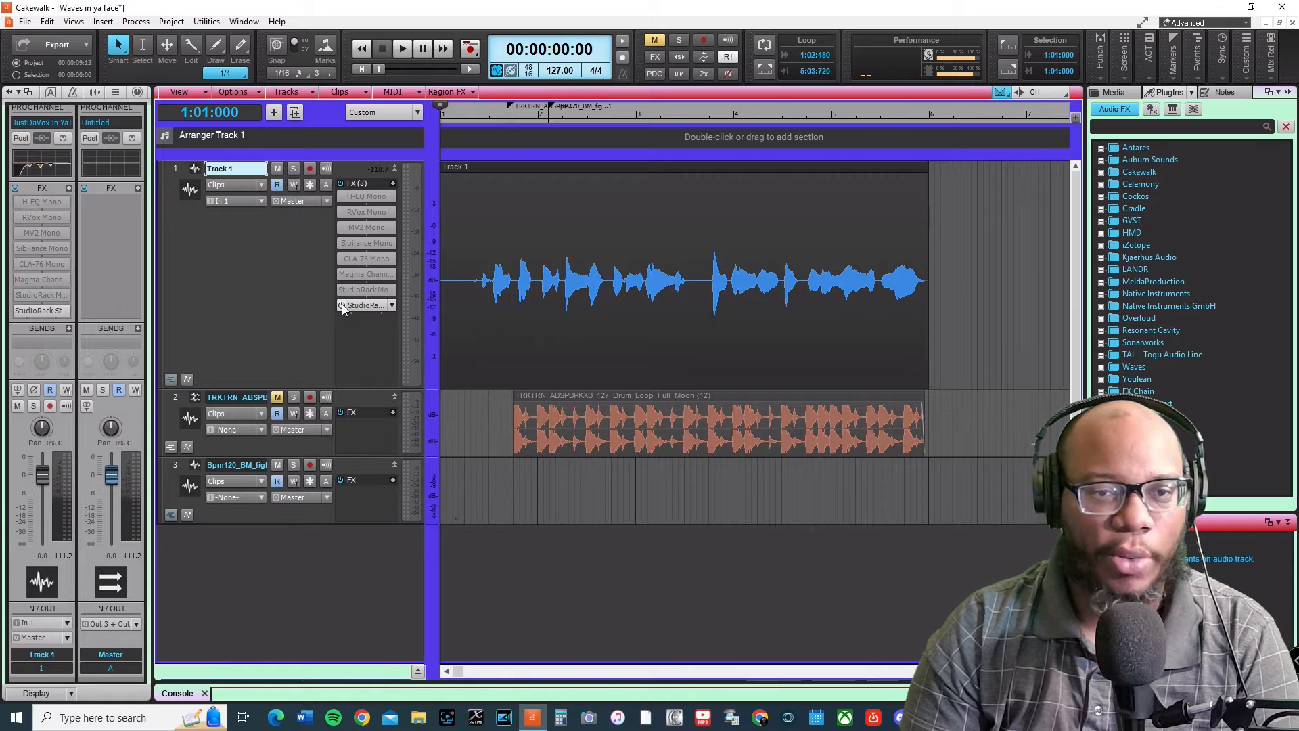
Step: Play the Track 1 vocal from just before its first phrase through to the end of the clip, then stop
left_click(481, 117)
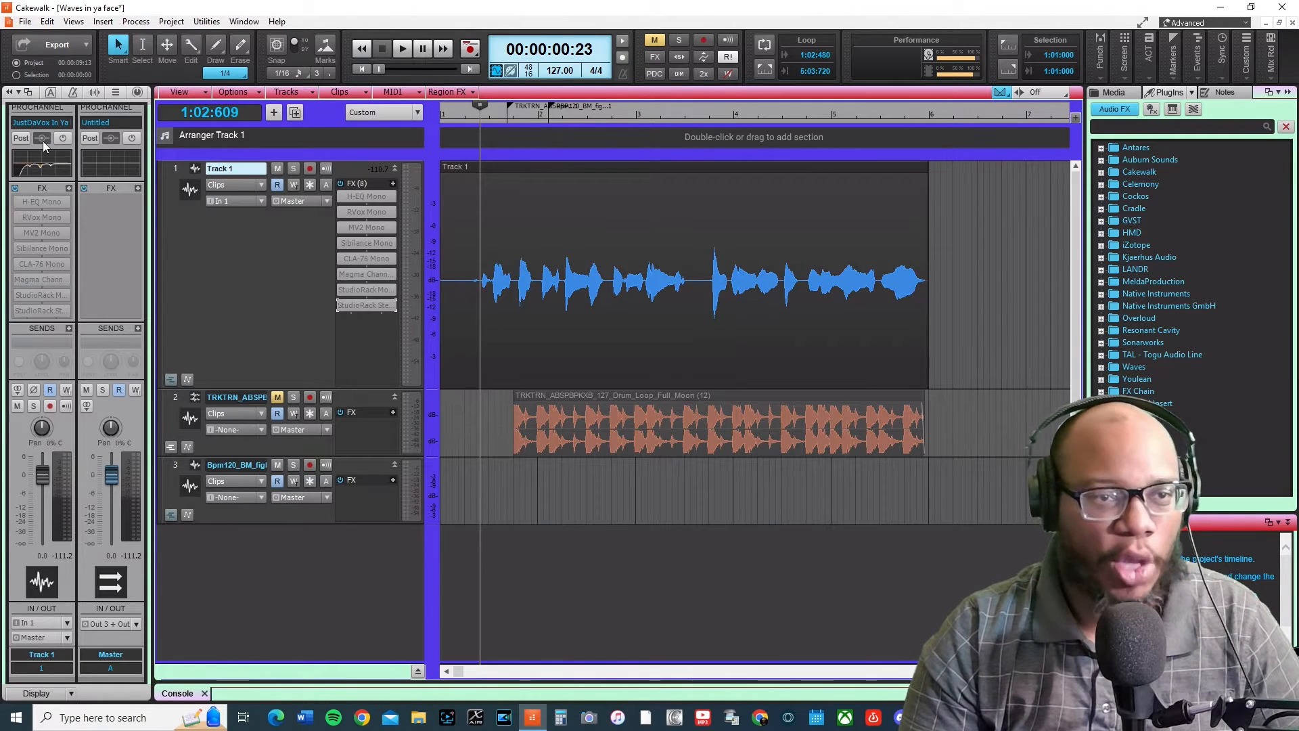
scroll(74, 274, "up", 1)
scroll(75, 274, "up", 1)
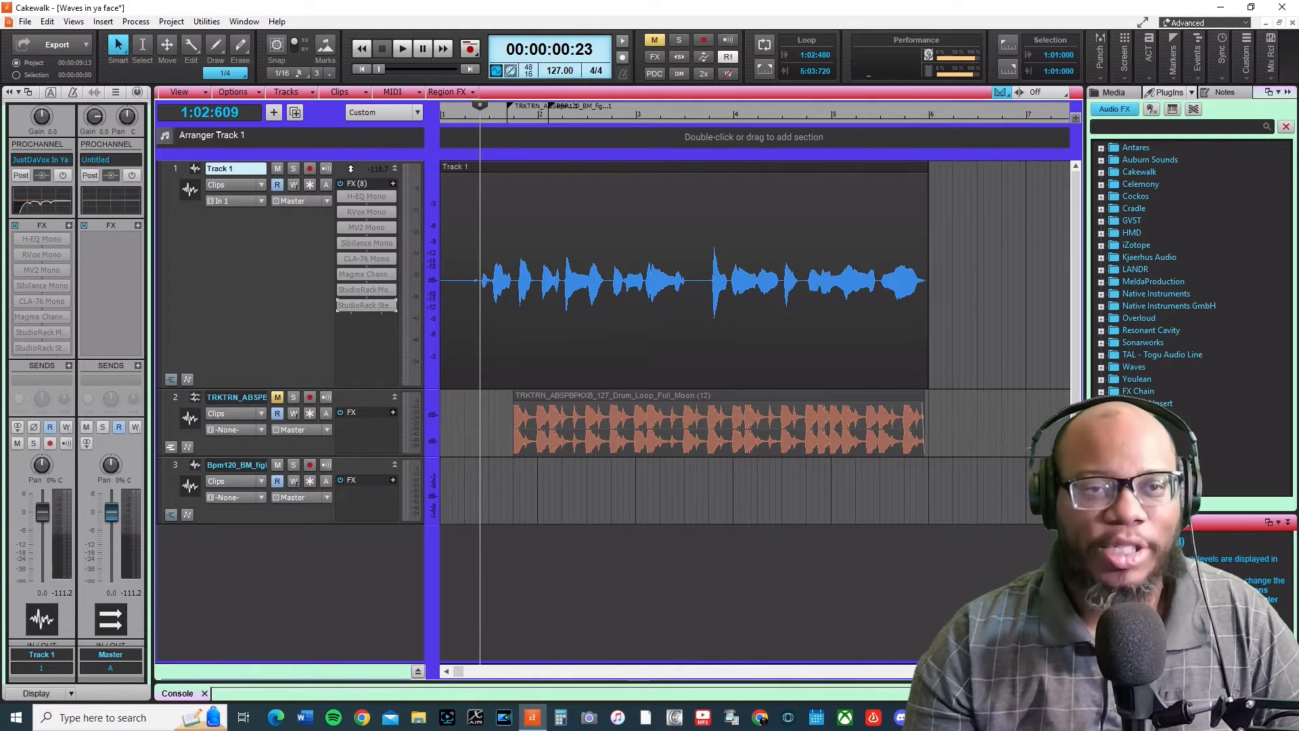
key("space")
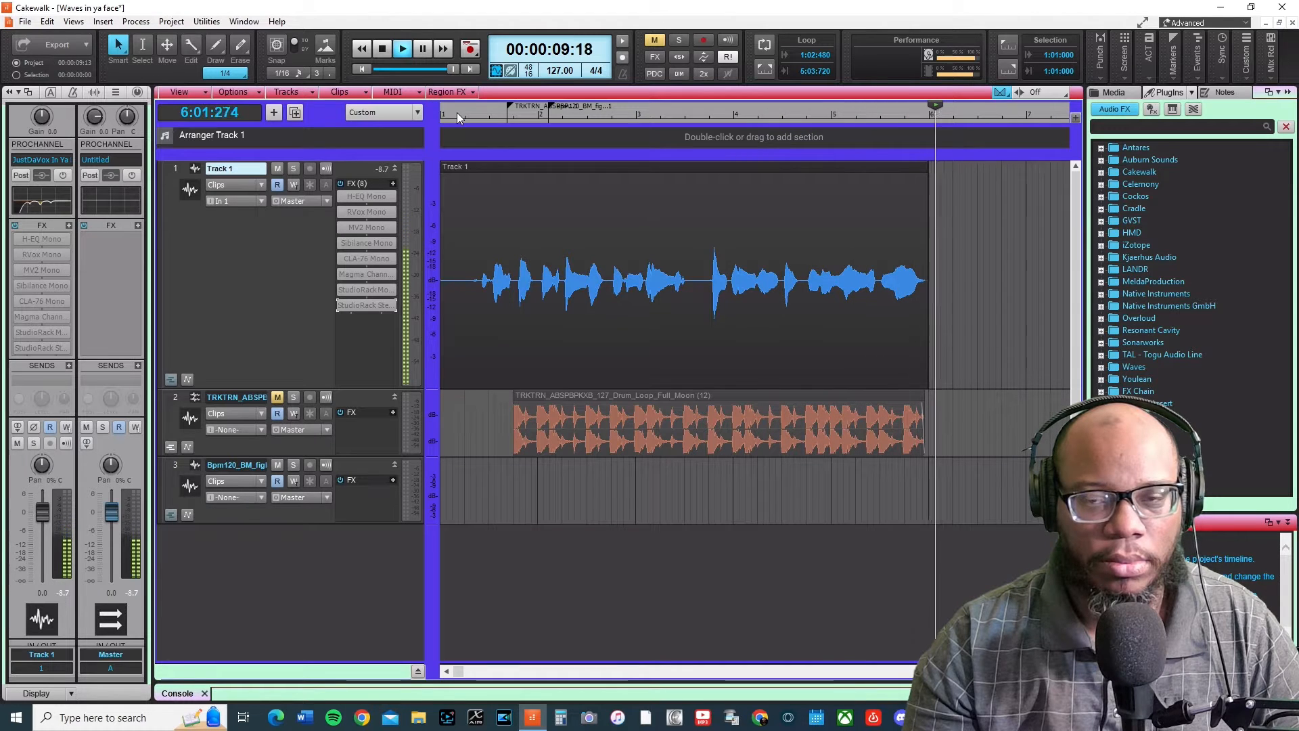
key("space")
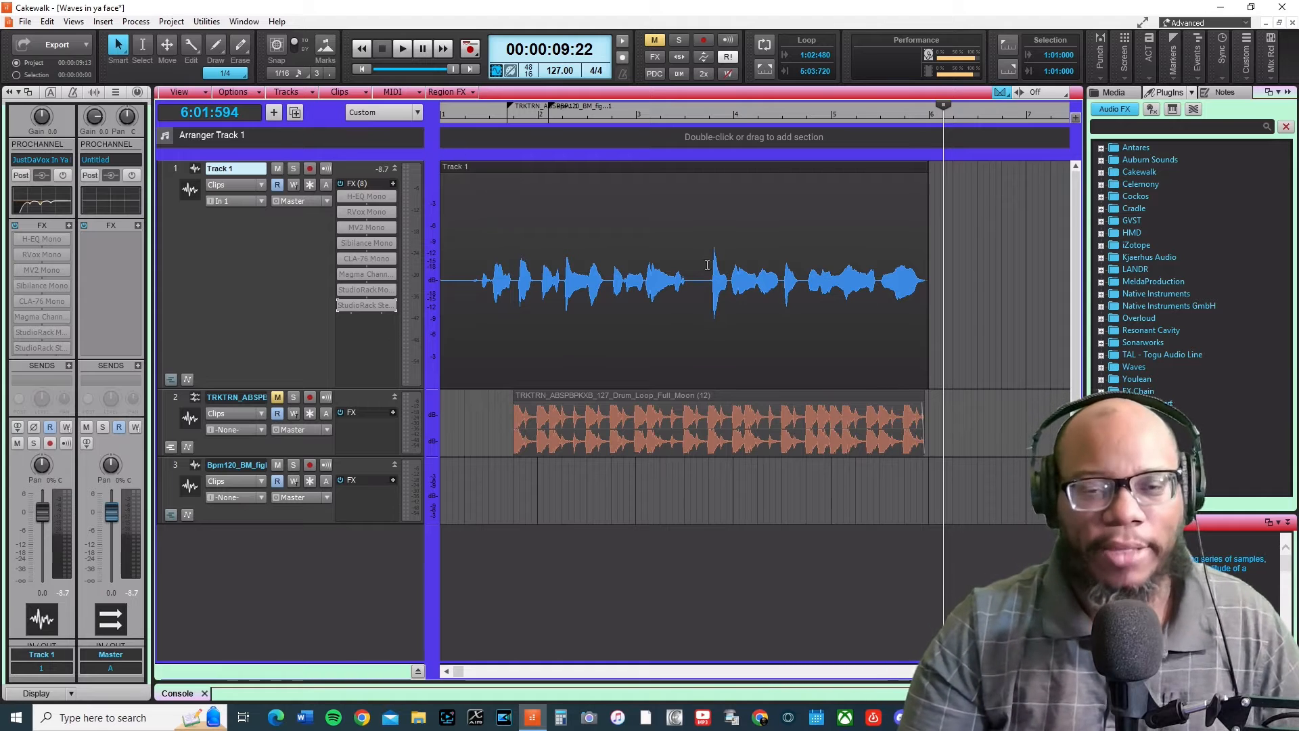
Step: Turn on Track 1's ProChannel and play the vocal from near the start, then return the playhead to just before the first phrase
left_click(462, 112)
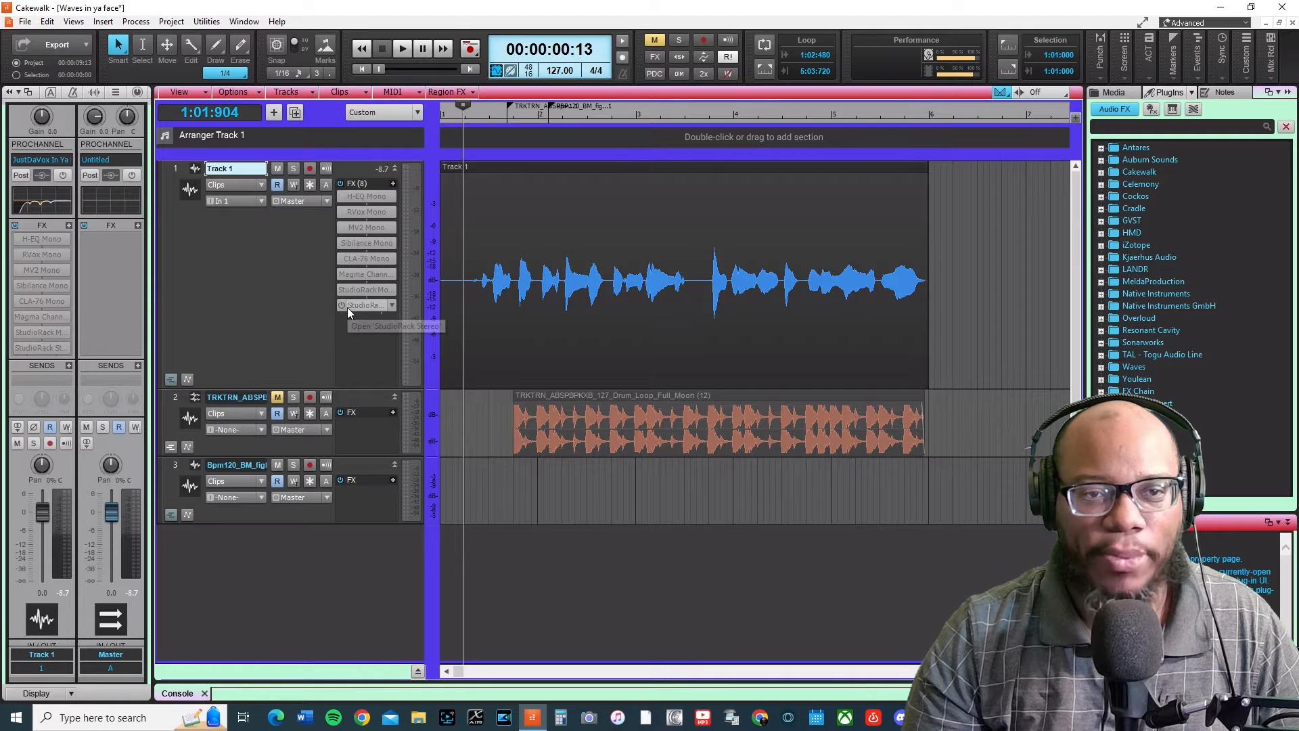
left_click(62, 177)
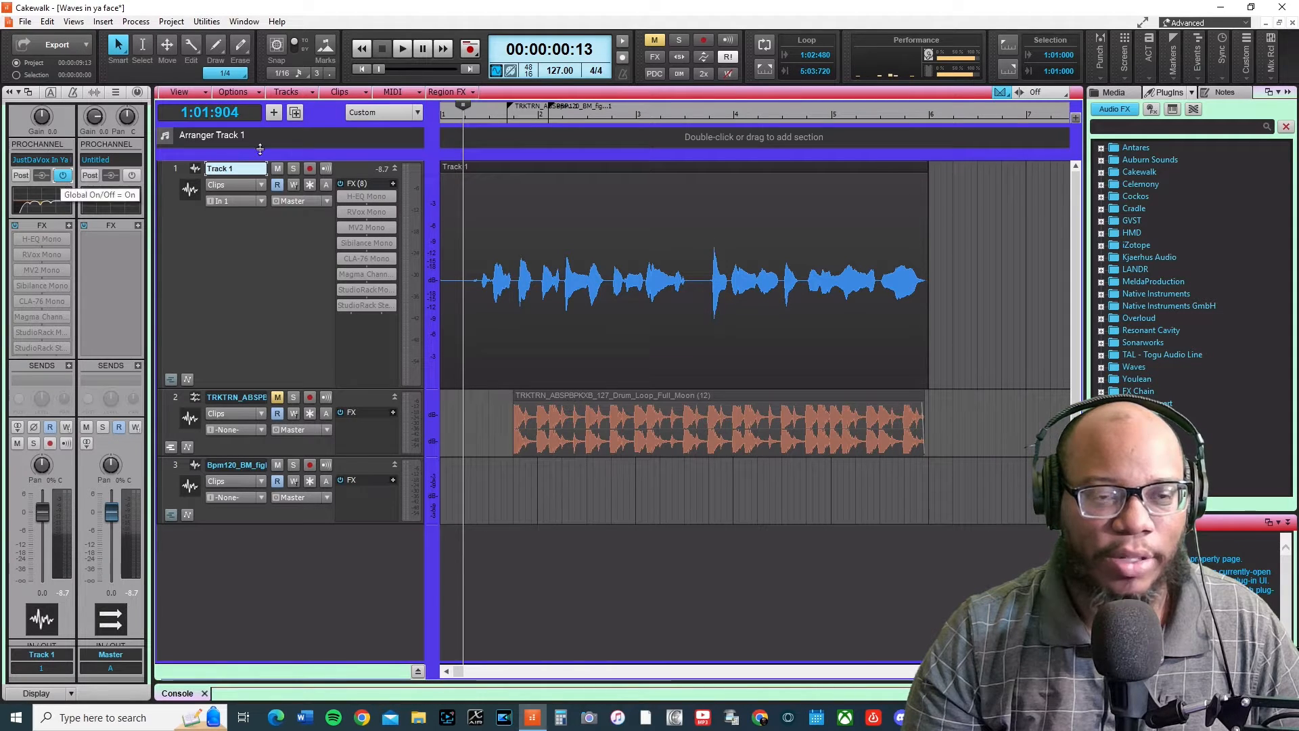
key("space")
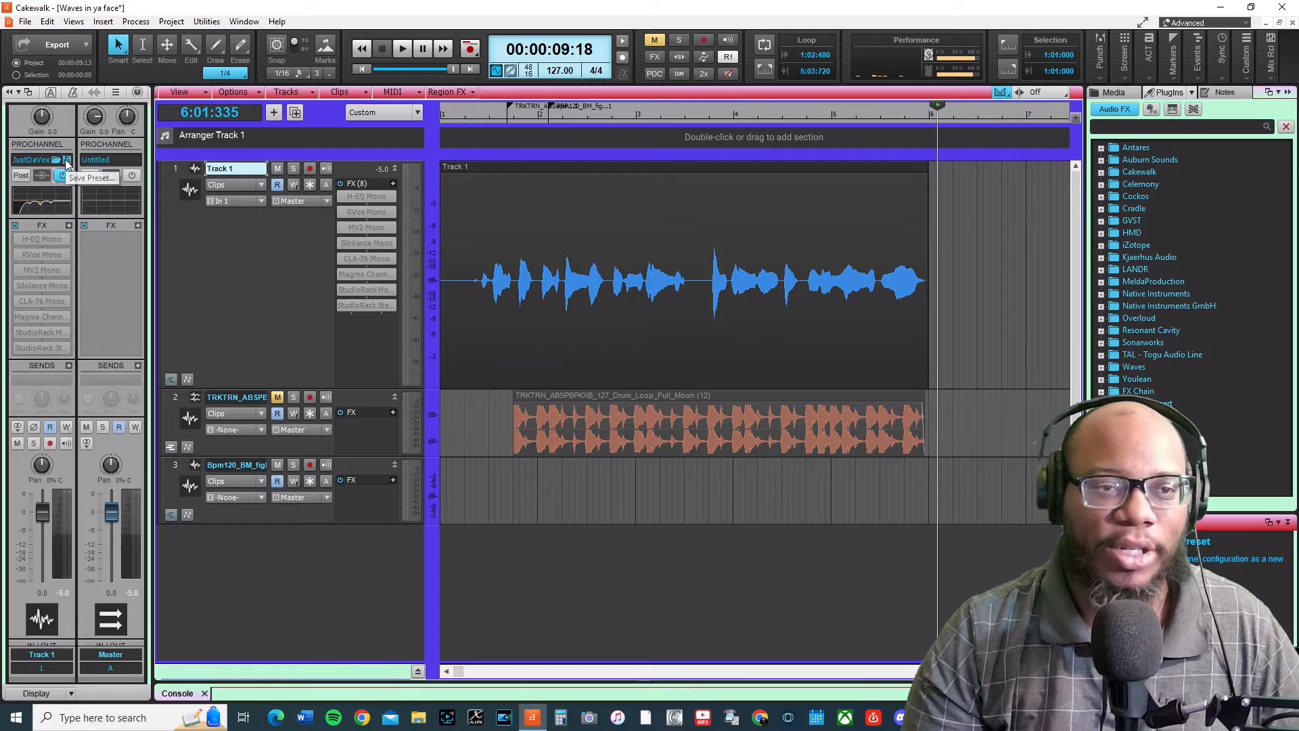
left_click(477, 112)
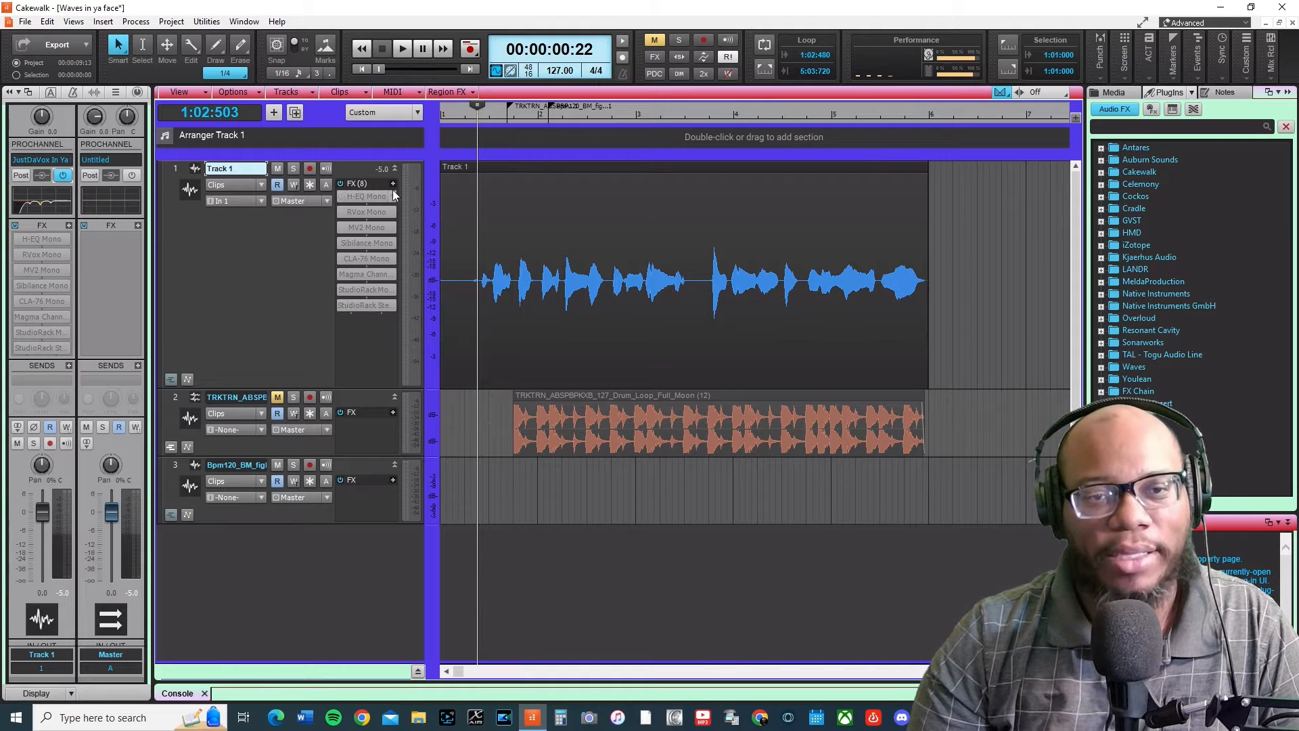
Step: Open the StudioRack Mono effect on Track 1 and load the local user preset "In Ya Face"
double_click(363, 289)
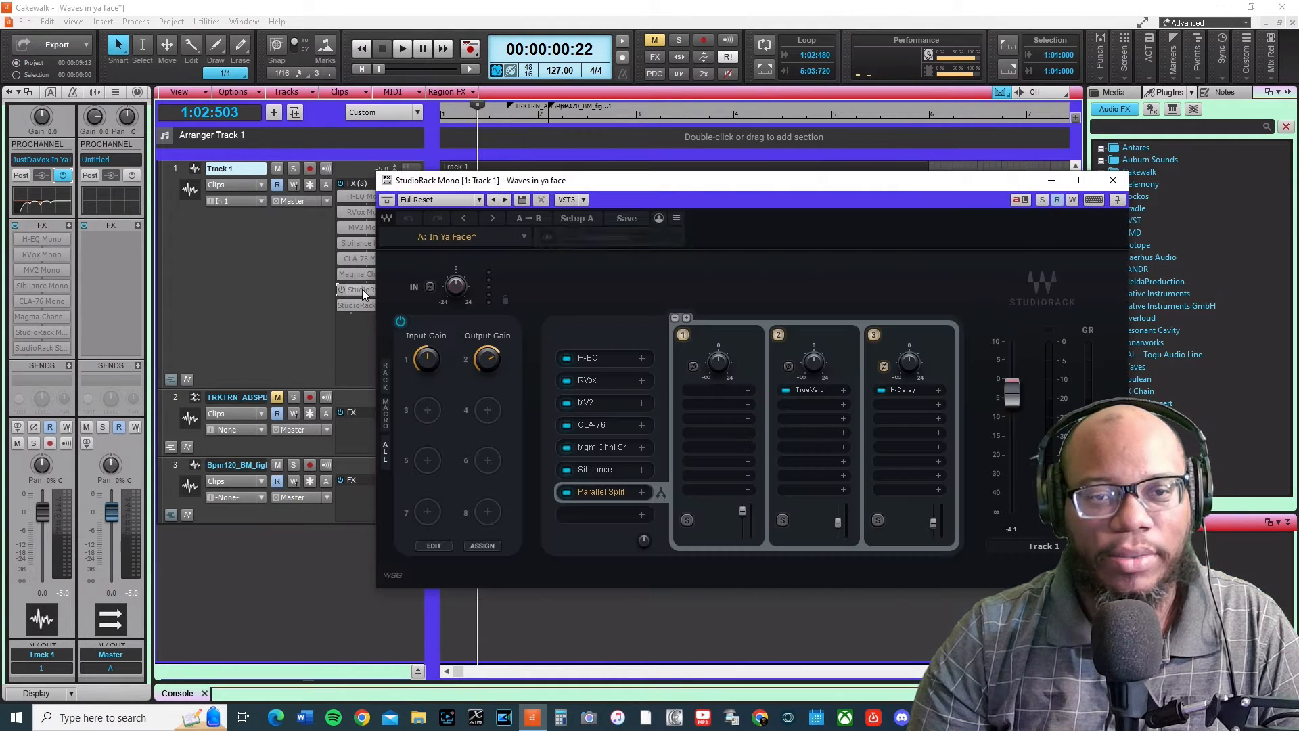
left_click(354, 291)
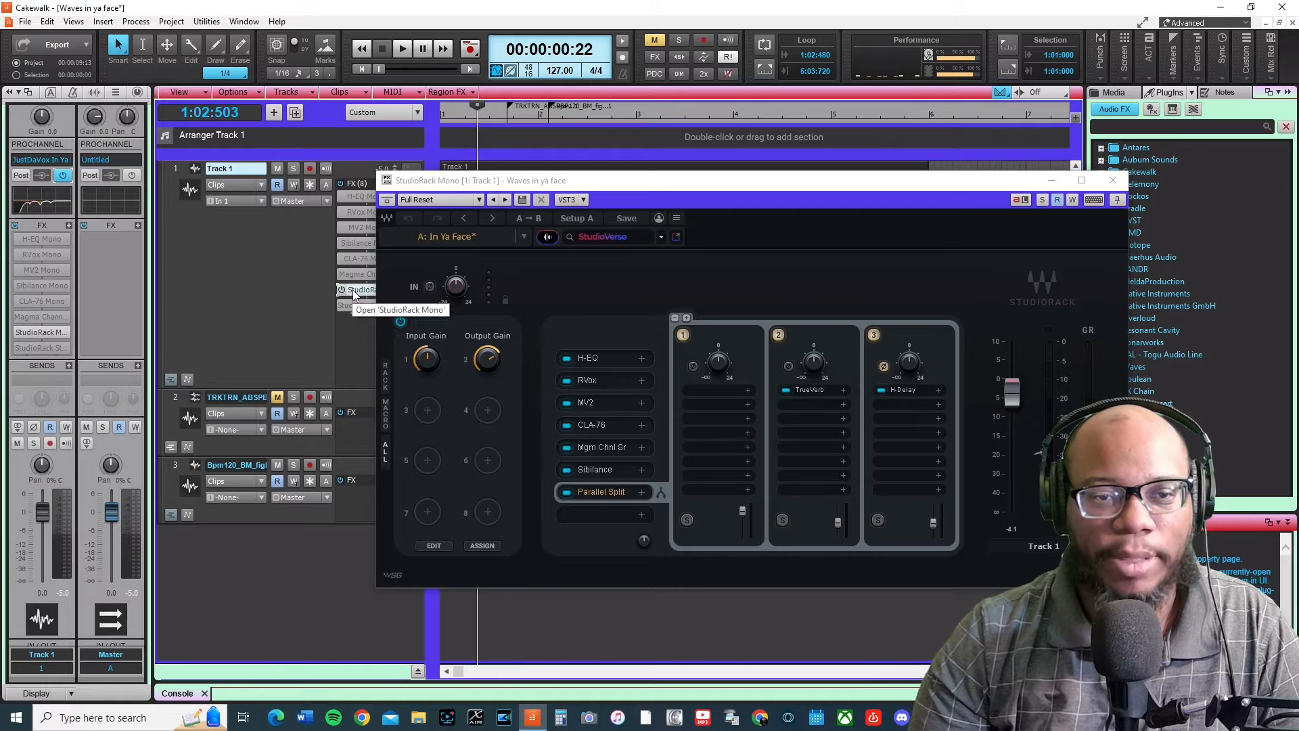
left_click(524, 238)
left_click(523, 238)
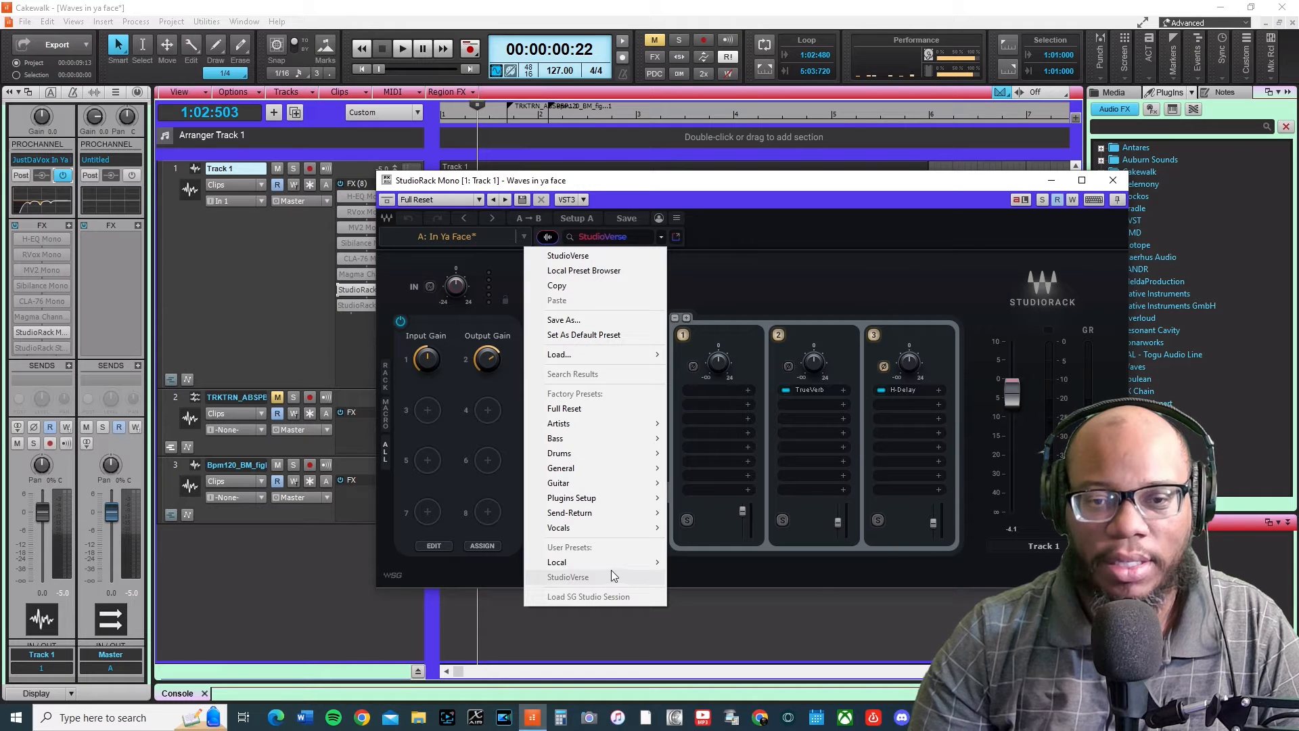
mouse_move(617, 562)
left_click(741, 565)
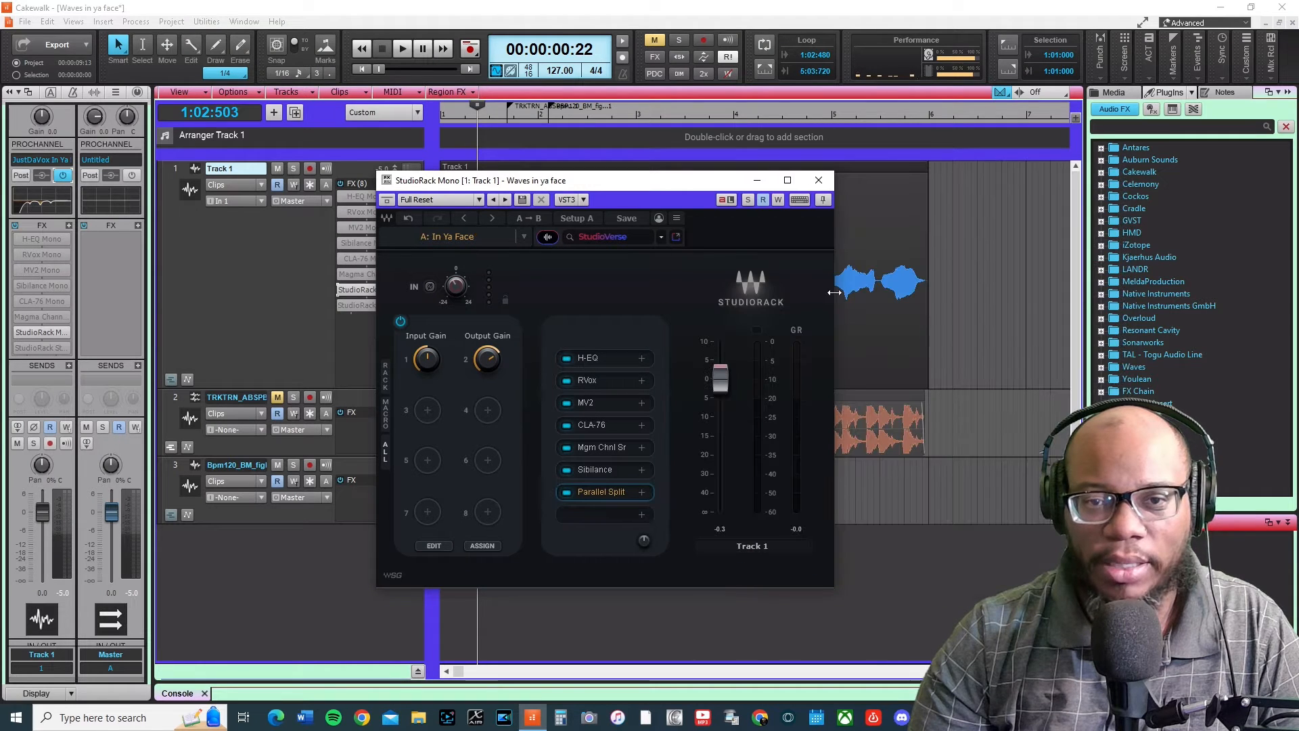
left_click(787, 179)
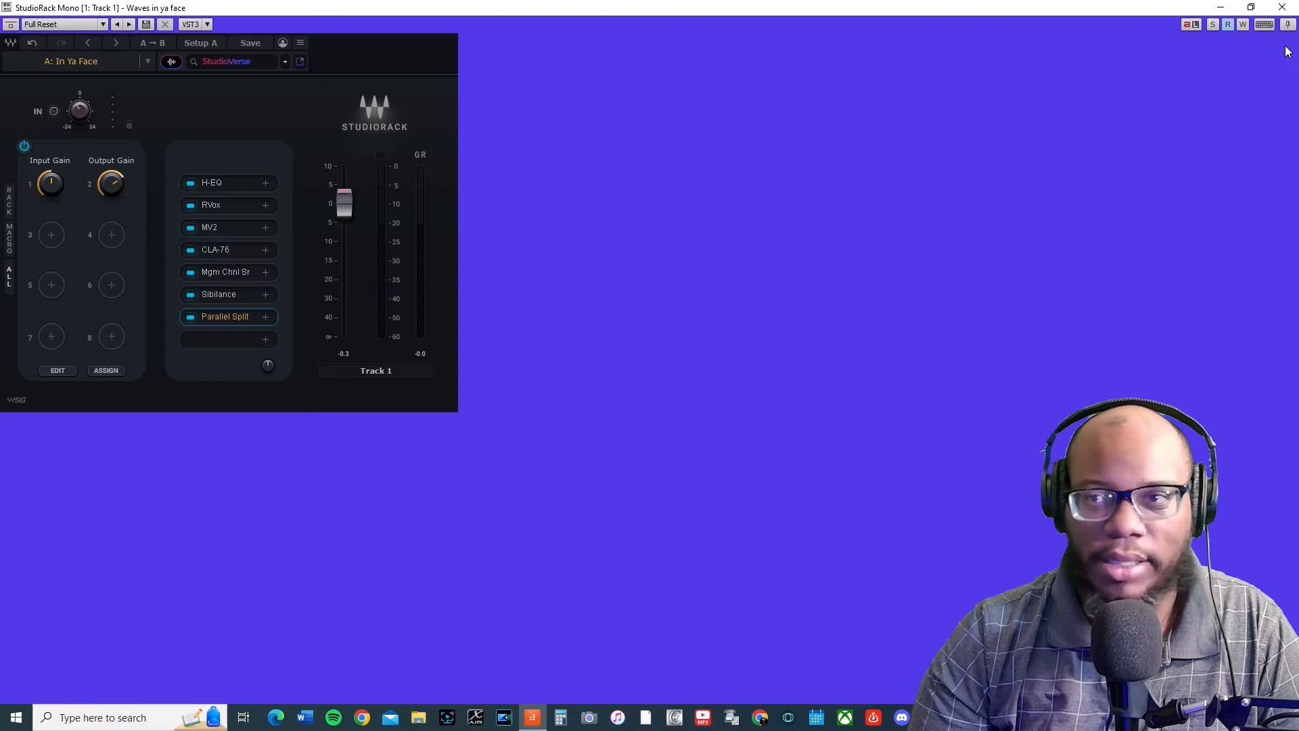
left_click(1251, 7)
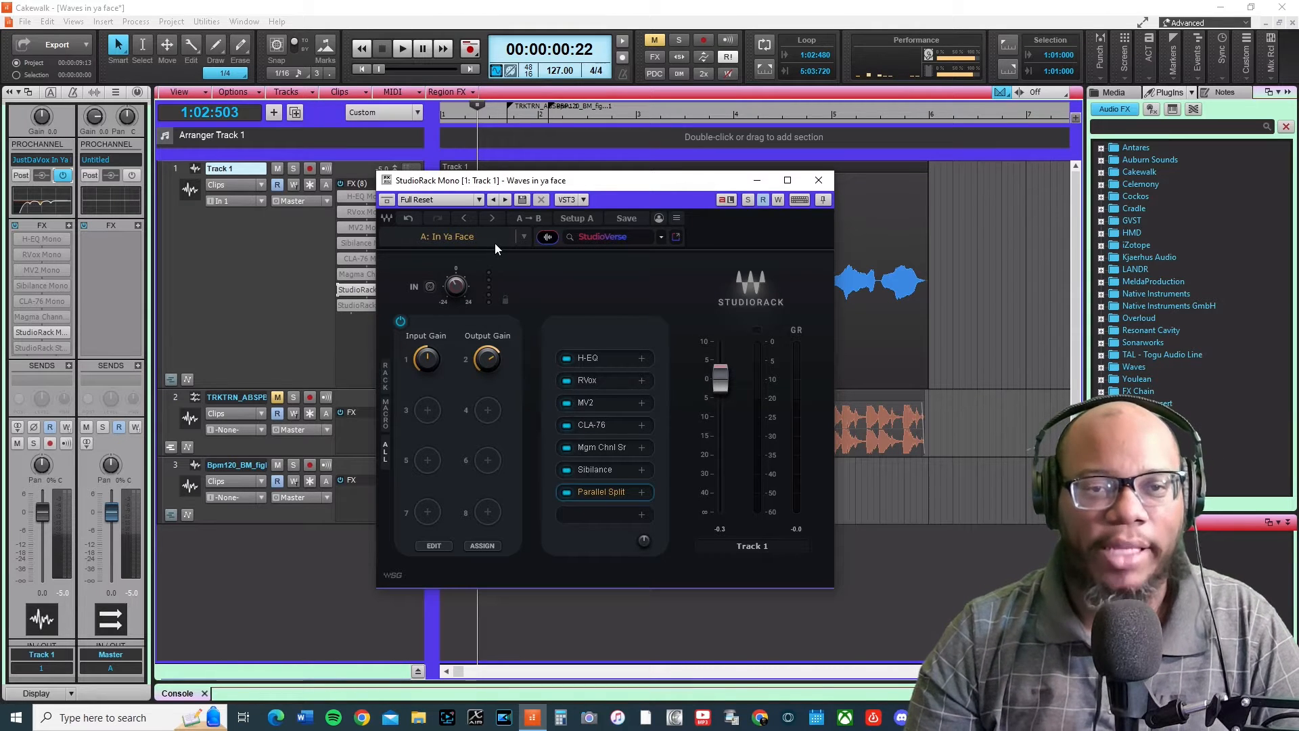
Step: Show only the rack in StudioRack and examine the H-EQ, RVox and MV2 plug-in settings one after another
left_click(384, 380)
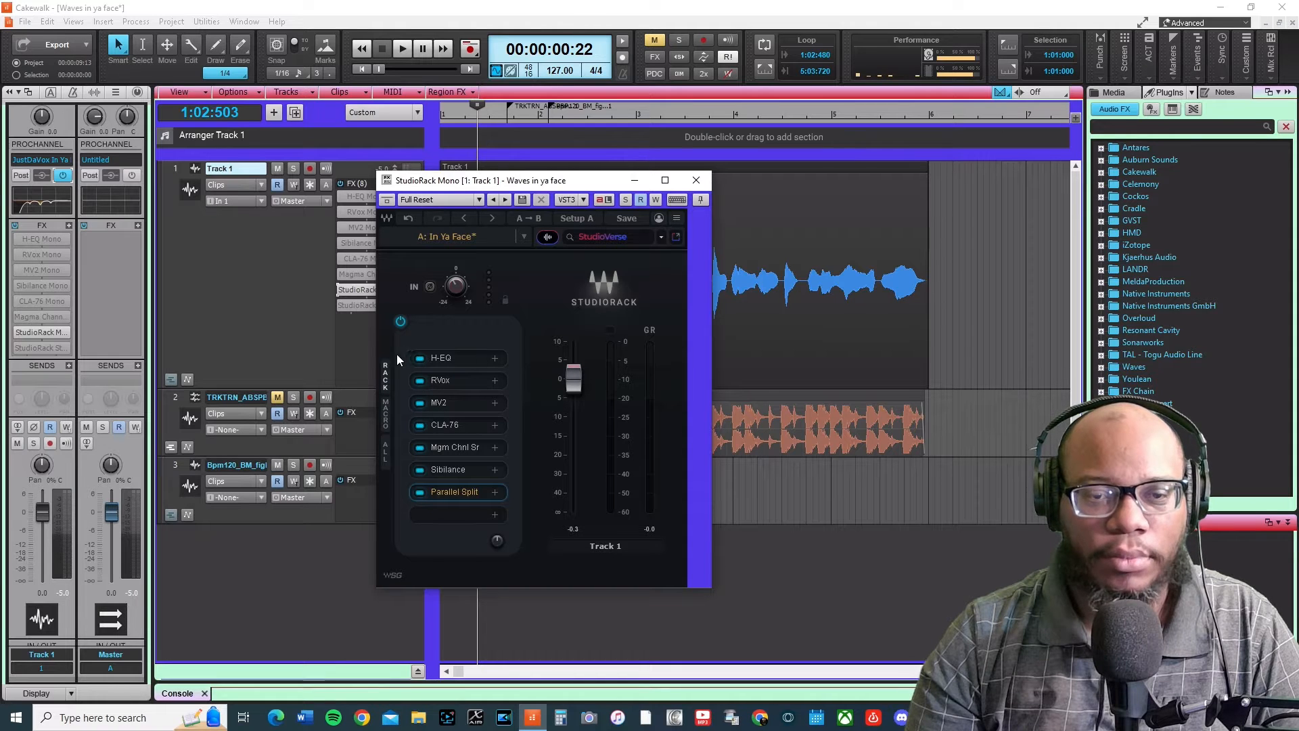
left_click(440, 355)
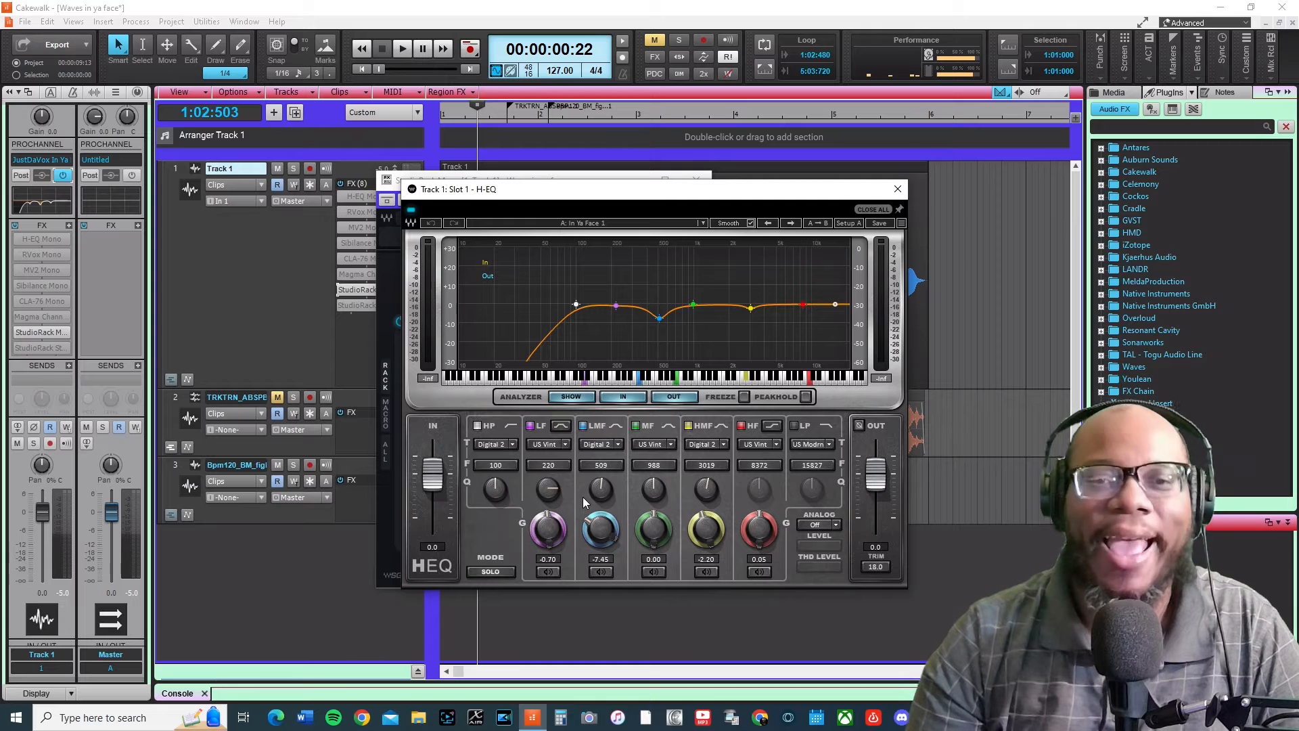
left_click(897, 189)
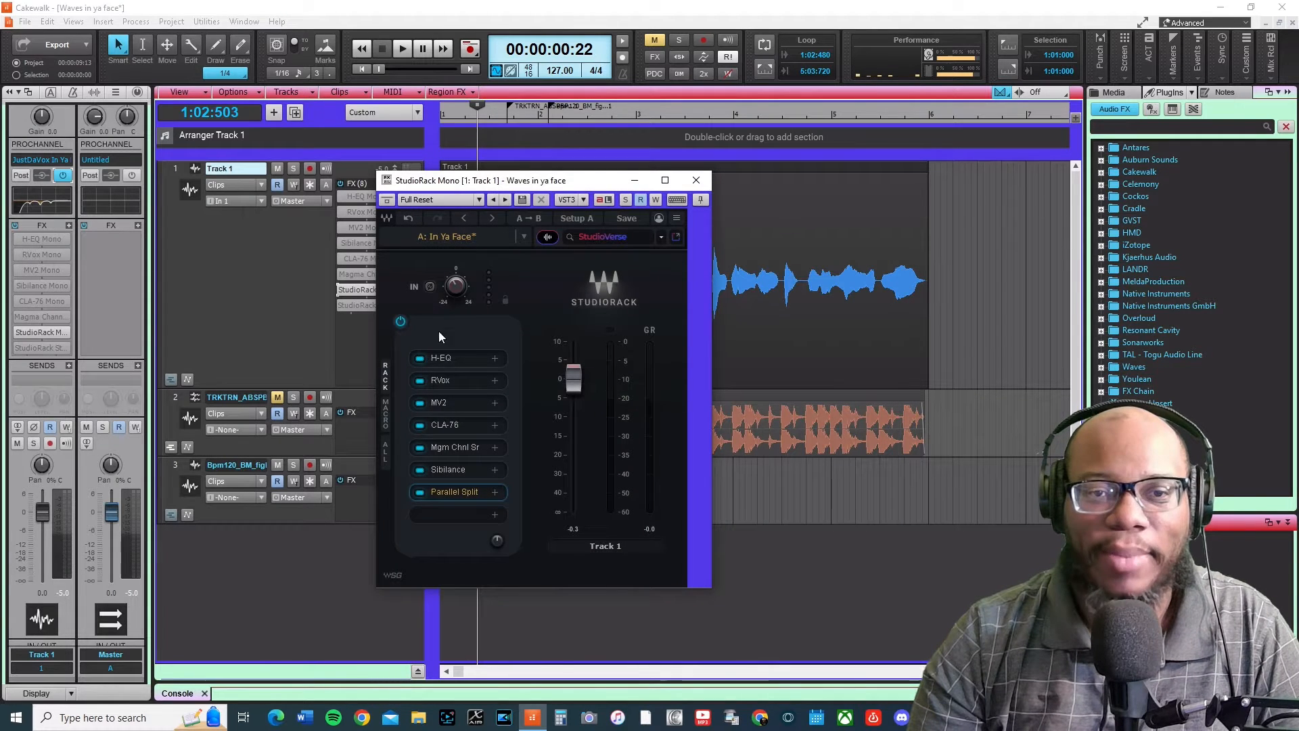
left_click(456, 380)
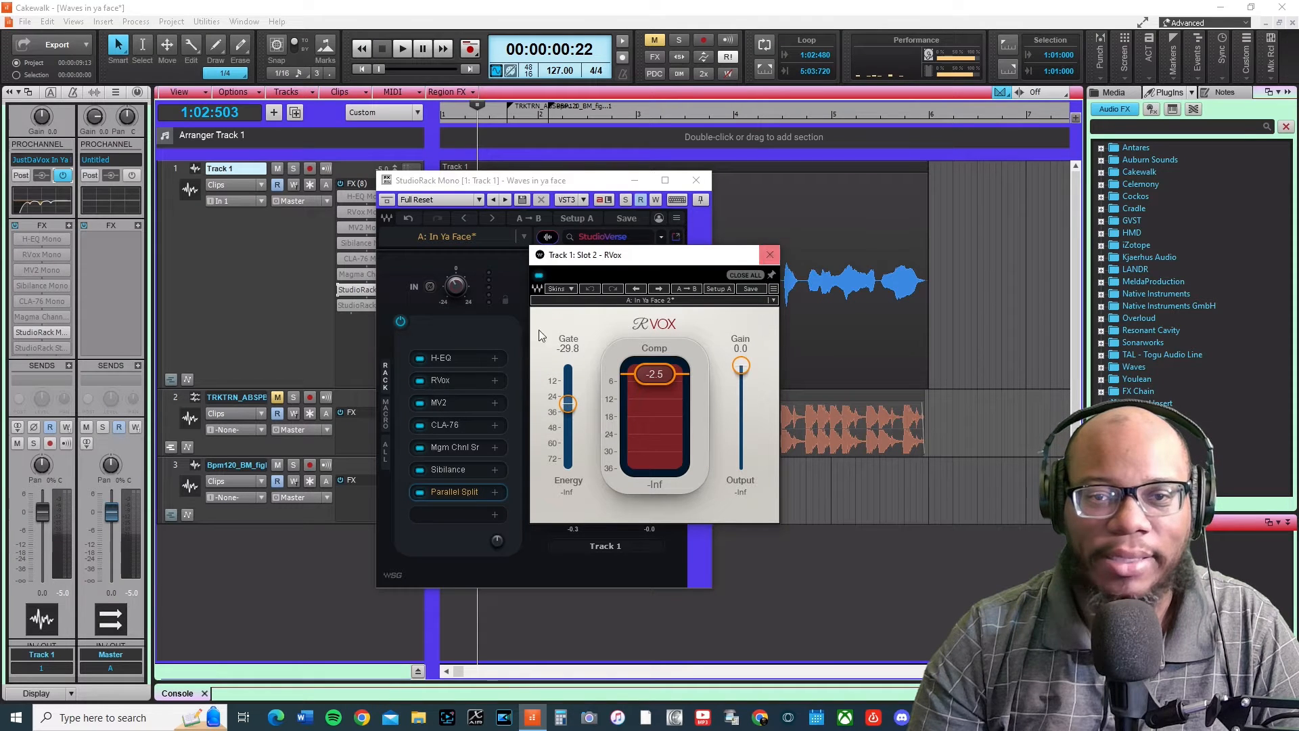
left_click(771, 255)
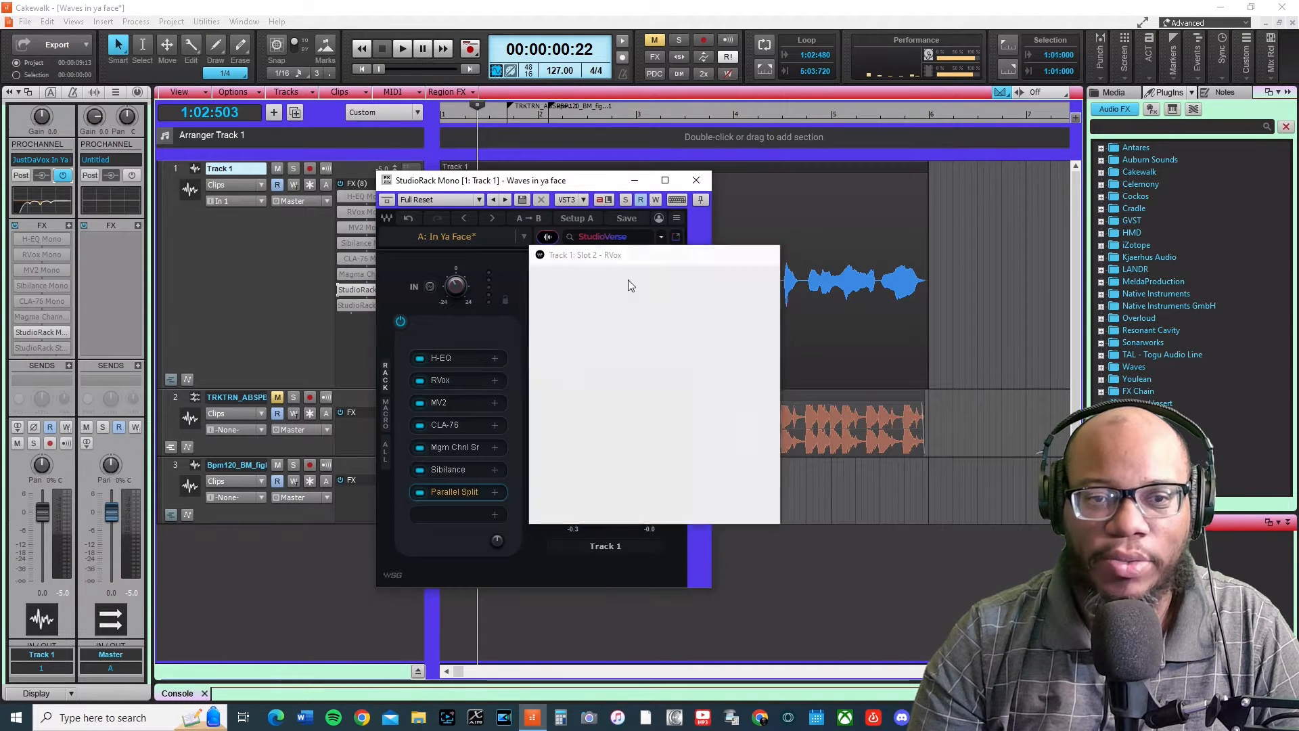
left_click(464, 402)
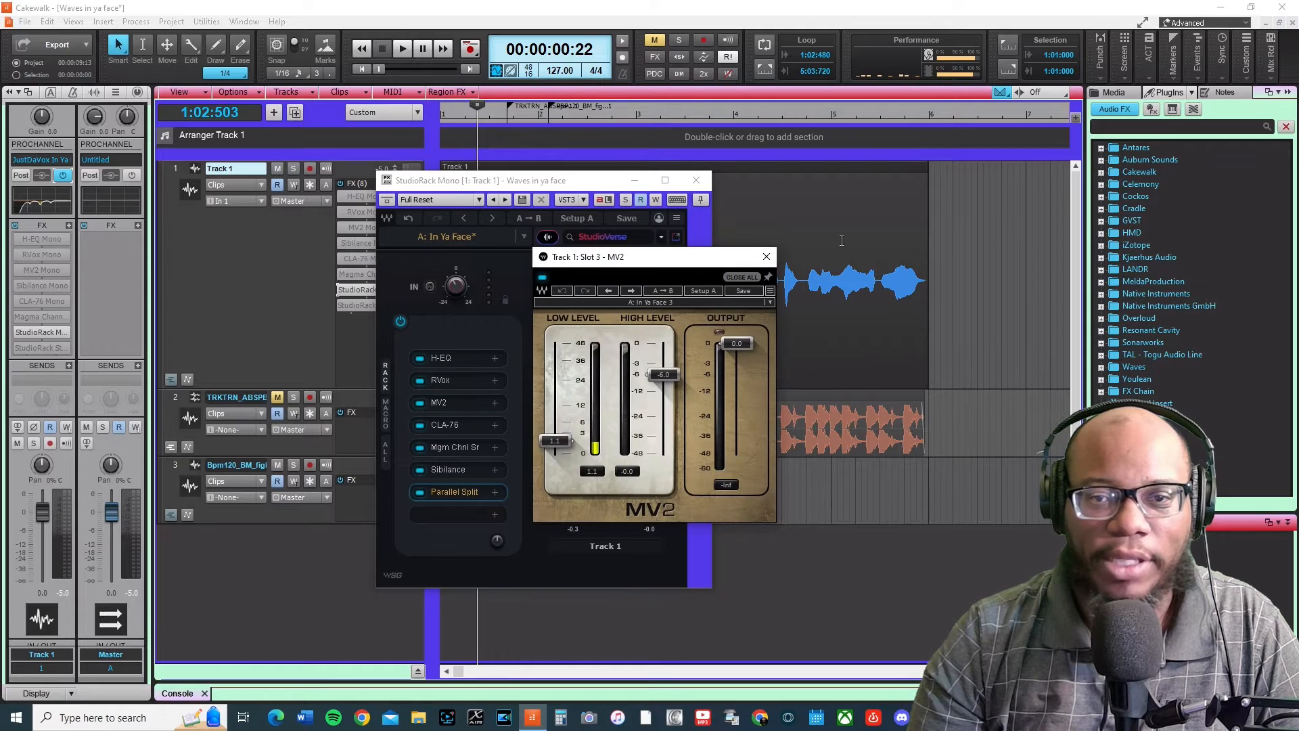
left_click(767, 256)
Step: Examine the CLA-76, Magma Channel Strip and Sibilance plug-in settings in the StudioRack chain
left_click(465, 432)
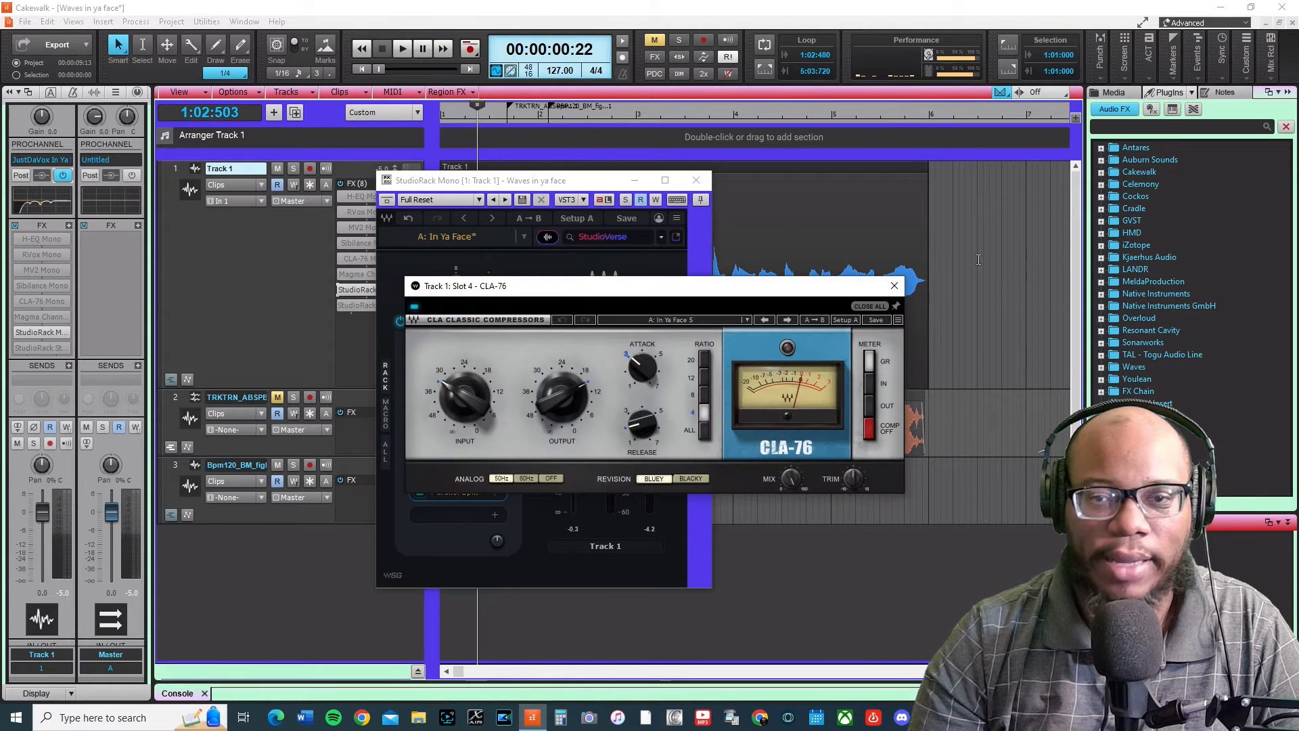
left_click(893, 286)
left_click(460, 448)
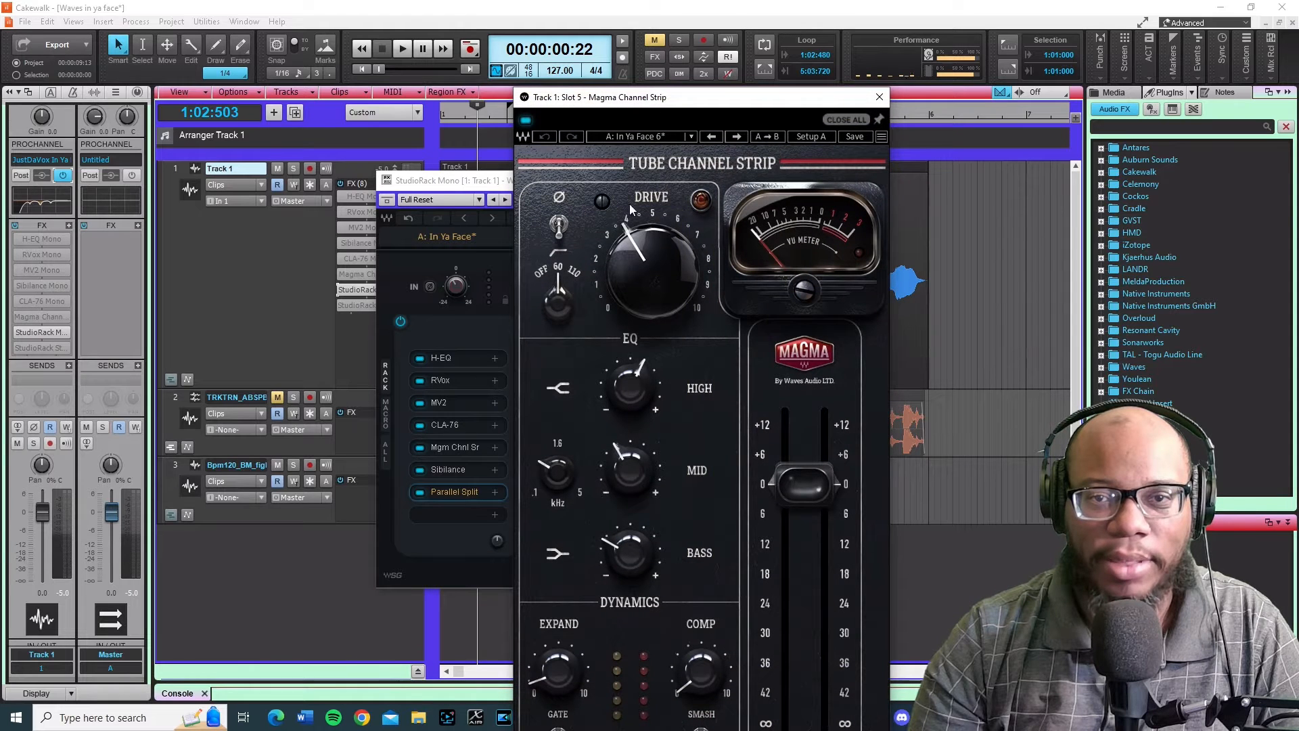
left_click(880, 98)
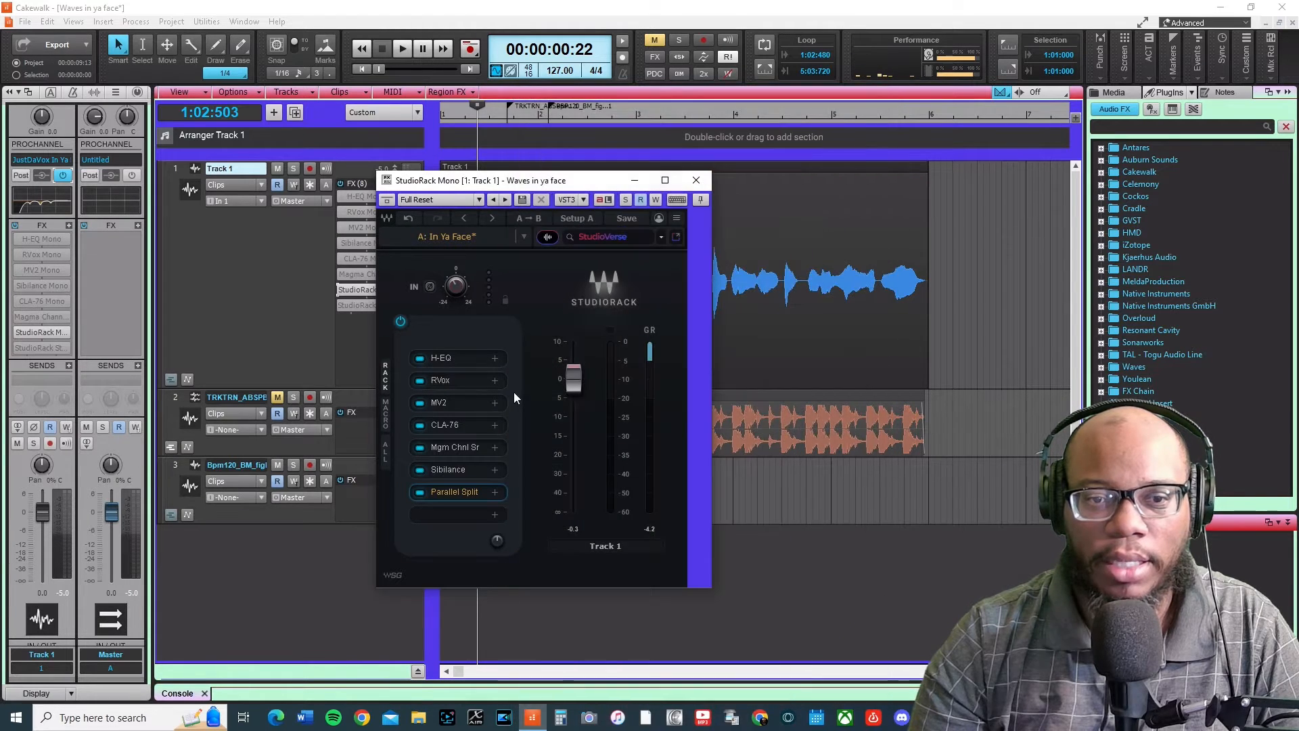
left_click(452, 473)
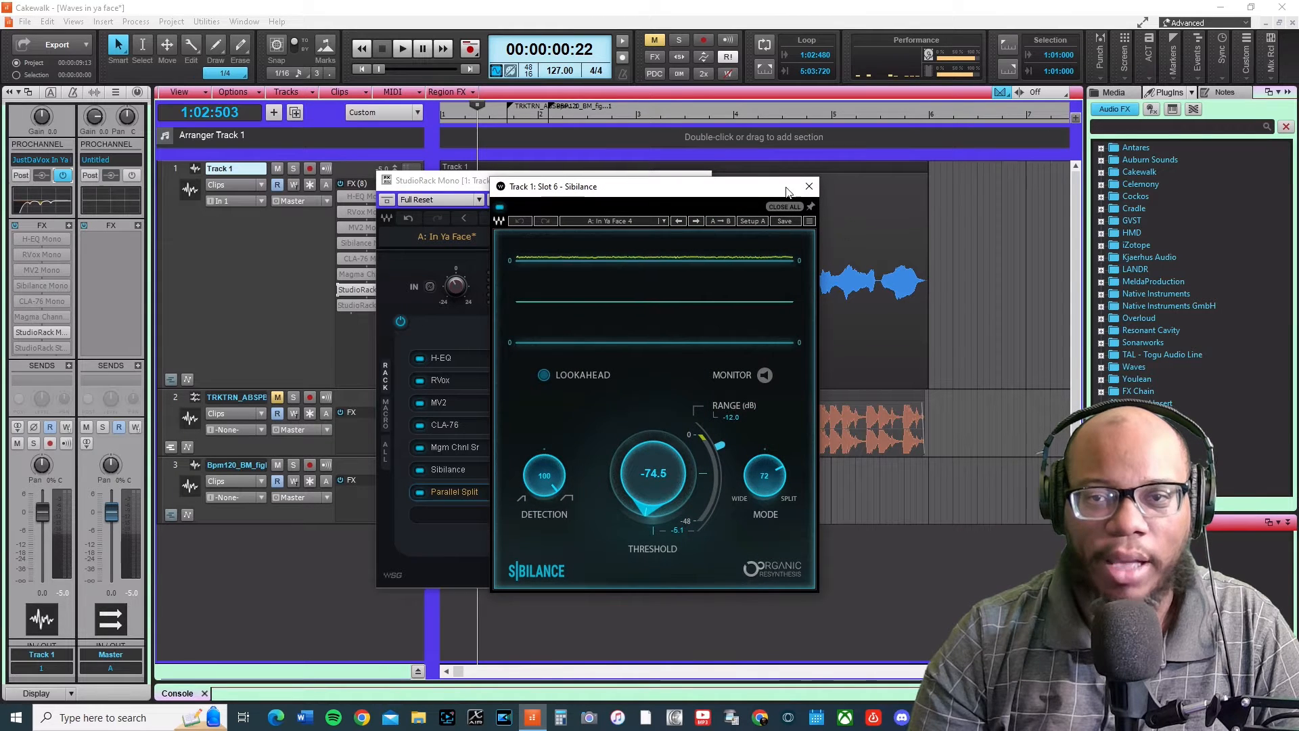
left_click(809, 184)
Step: Expand the Parallel Split in the chain and examine its TrueVerb and H-Delay settings
left_click(448, 489)
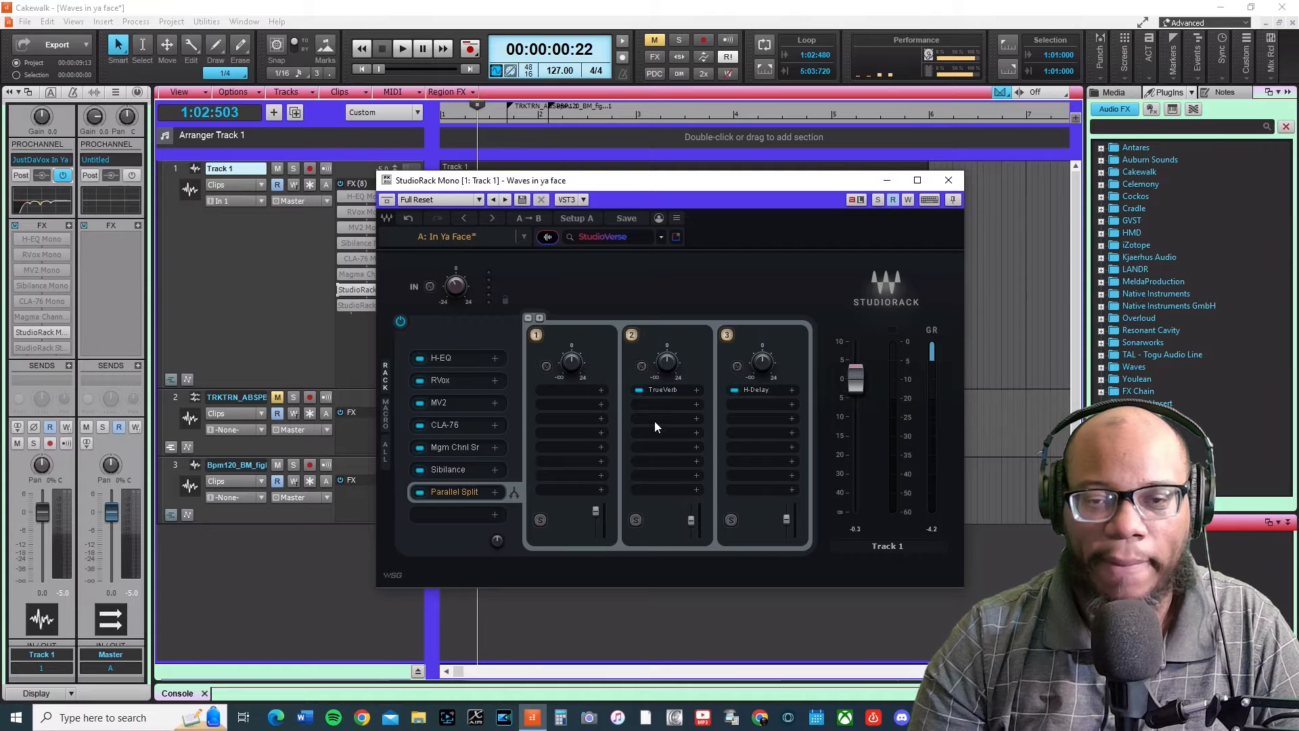
left_click(663, 389)
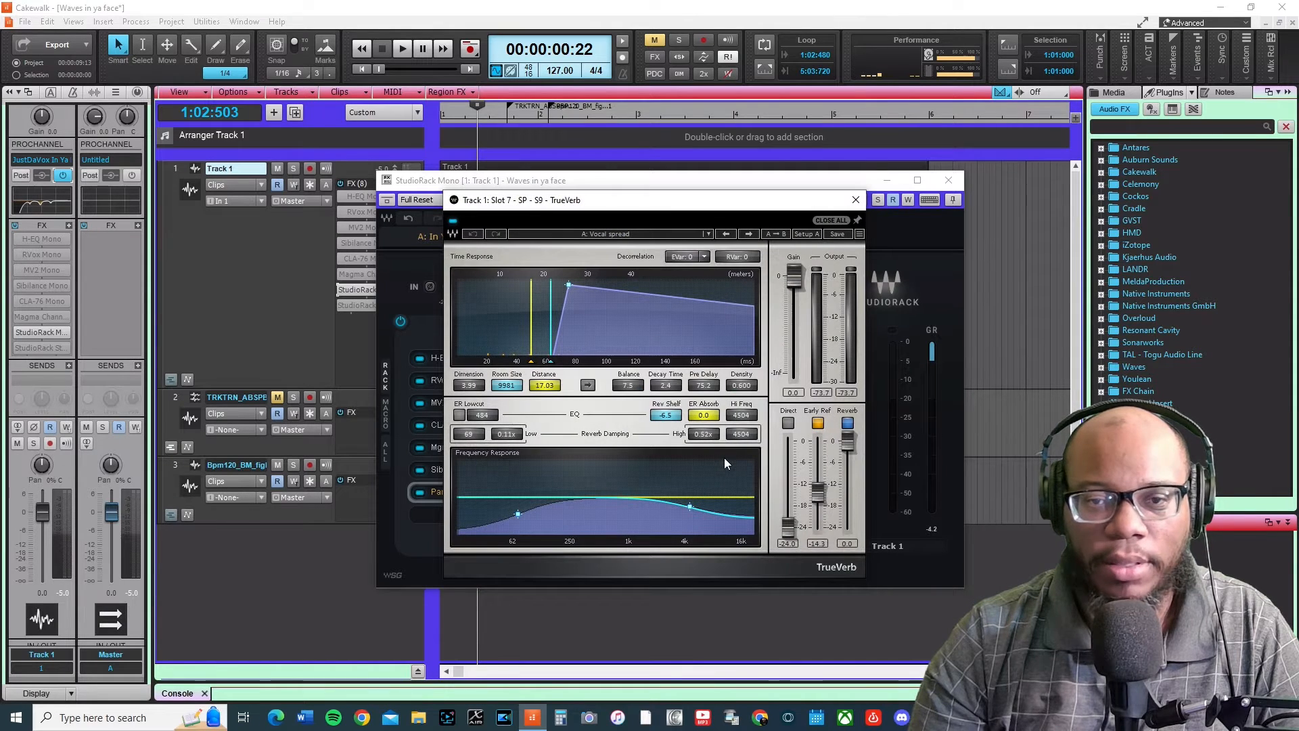
left_click(856, 199)
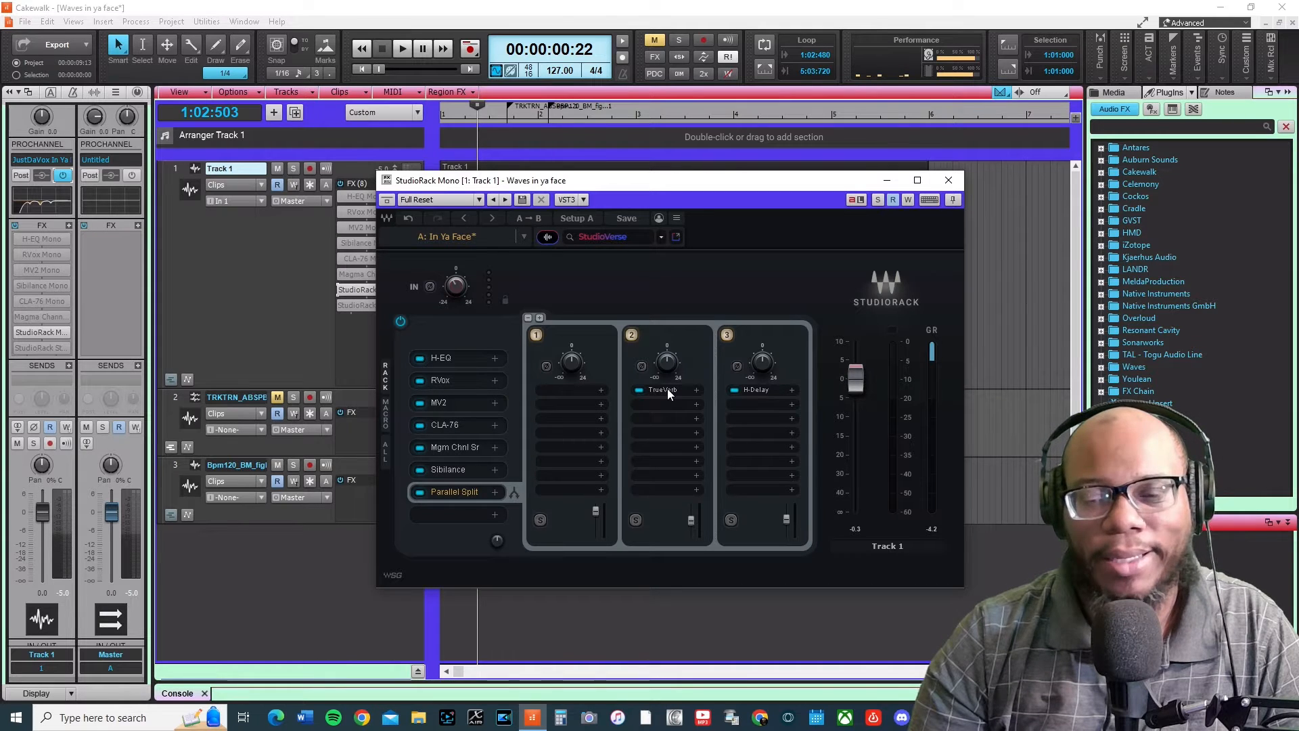
left_click(755, 392)
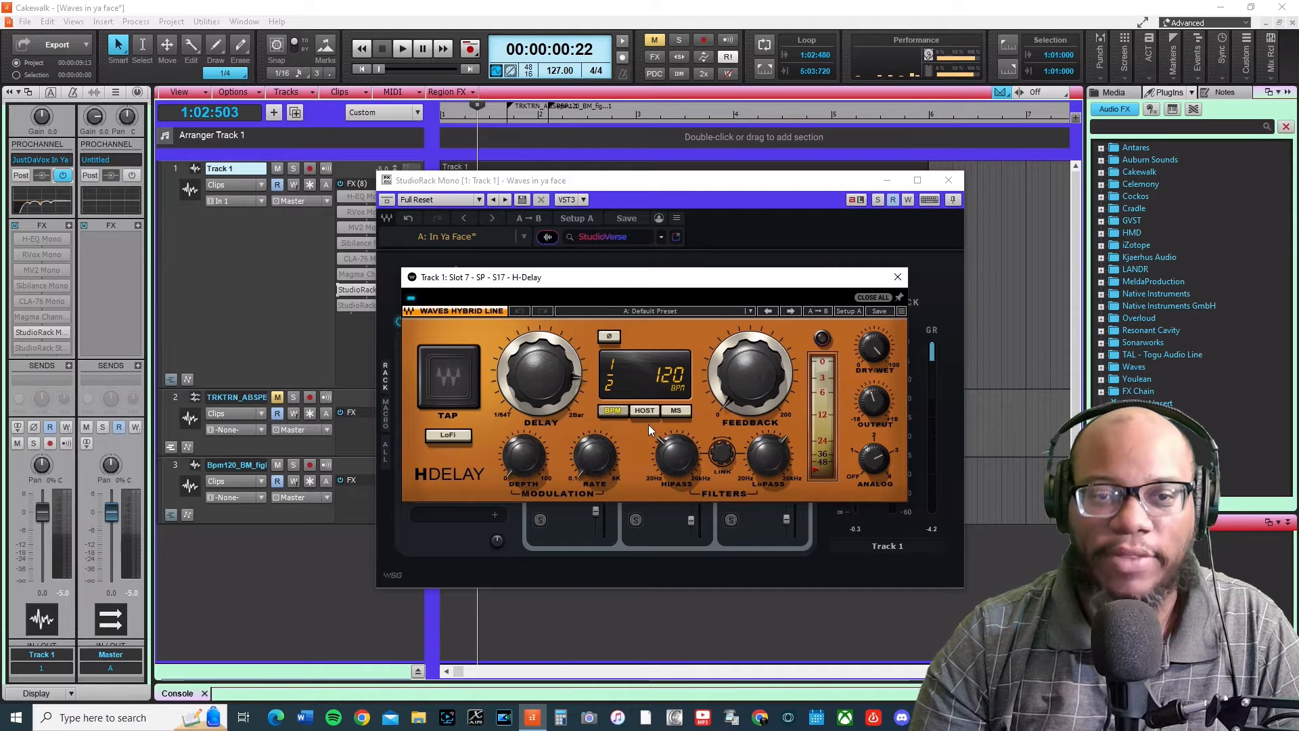
left_click(897, 276)
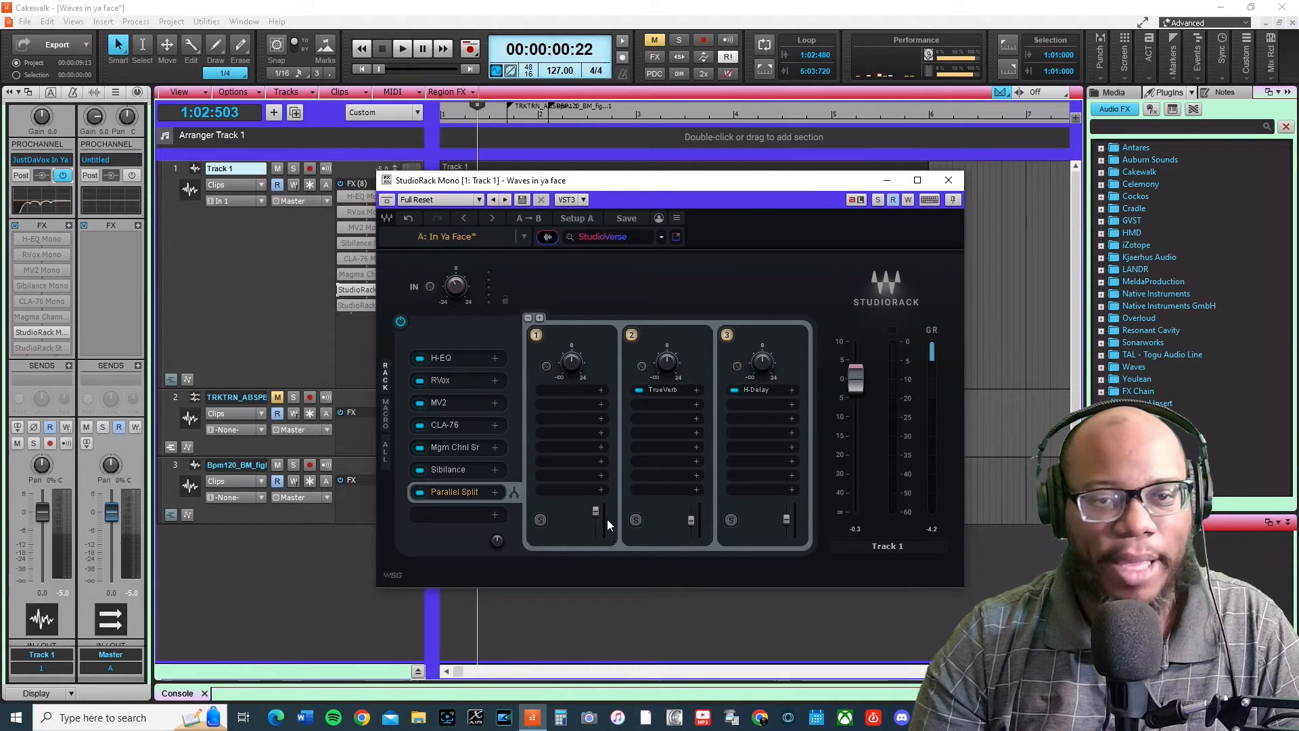
Step: Minimize and reopen the StudioRack Mono window on Track 1, and turn on host bypass for the effect
left_click(886, 180)
left_click(342, 291)
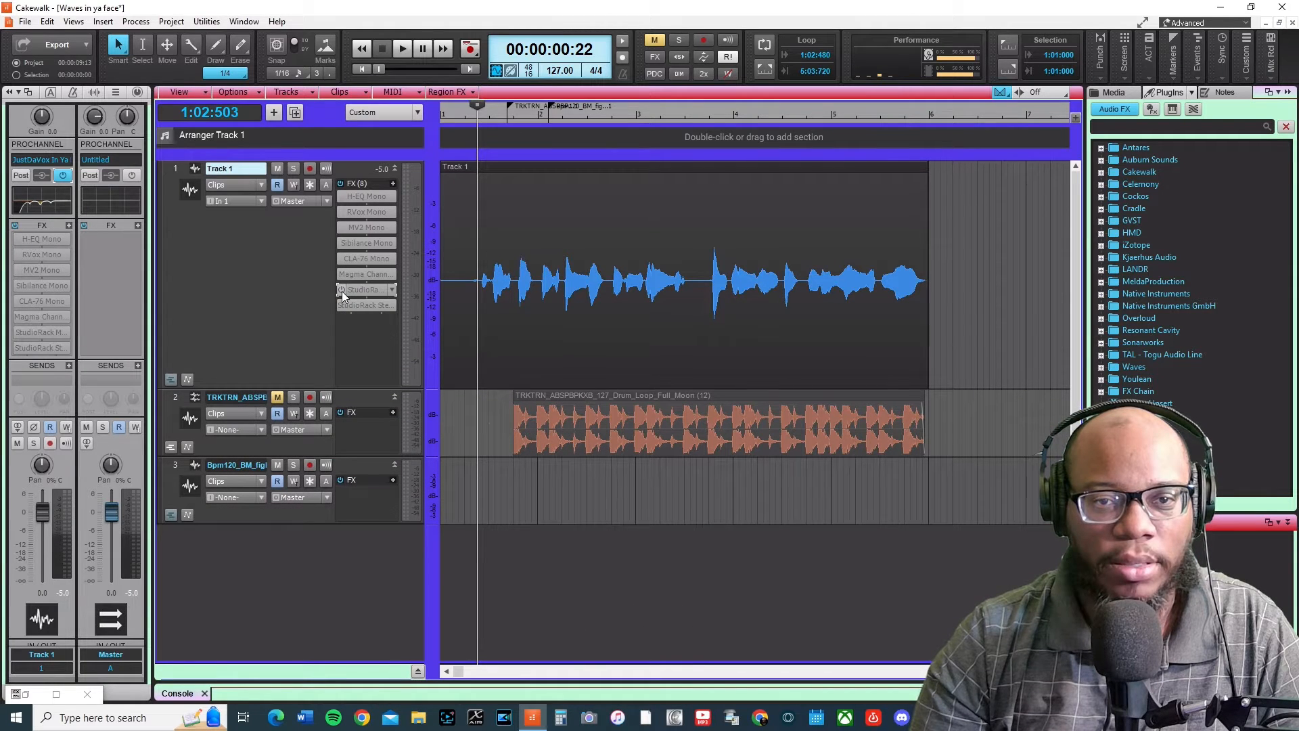
double_click(355, 290)
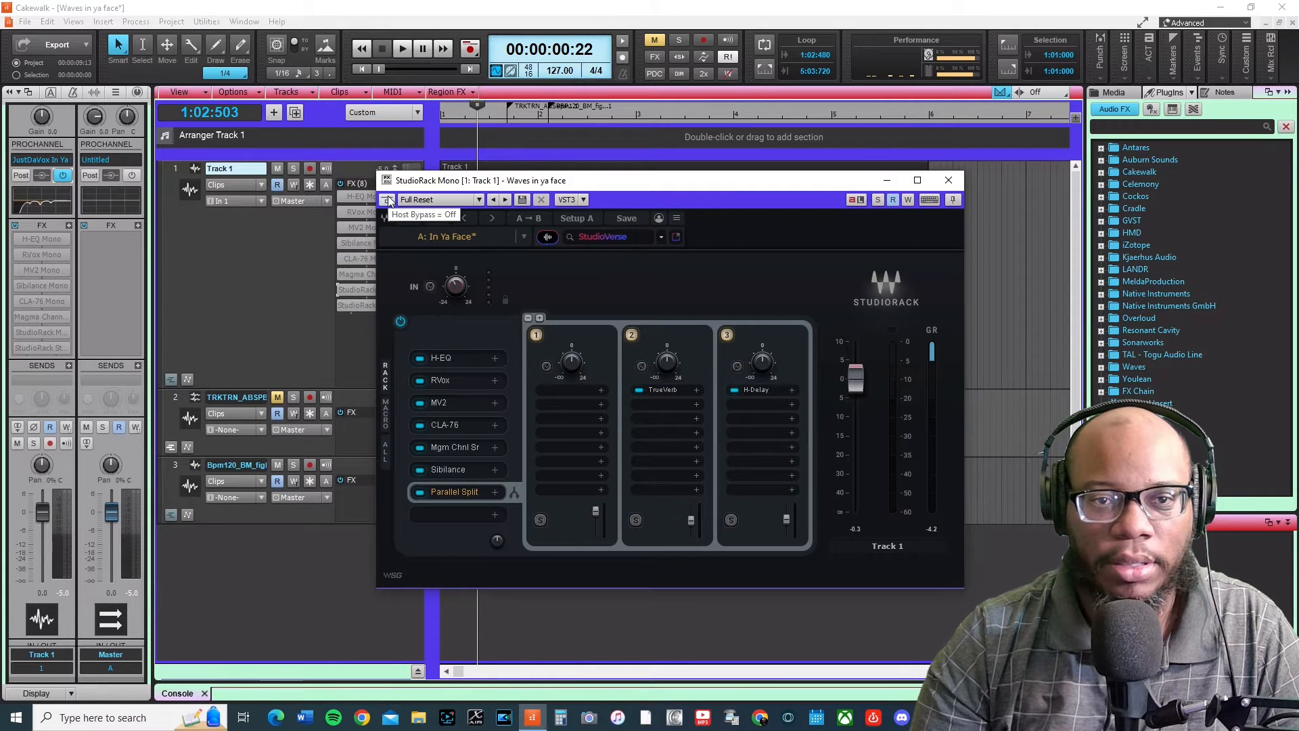
left_click(341, 290)
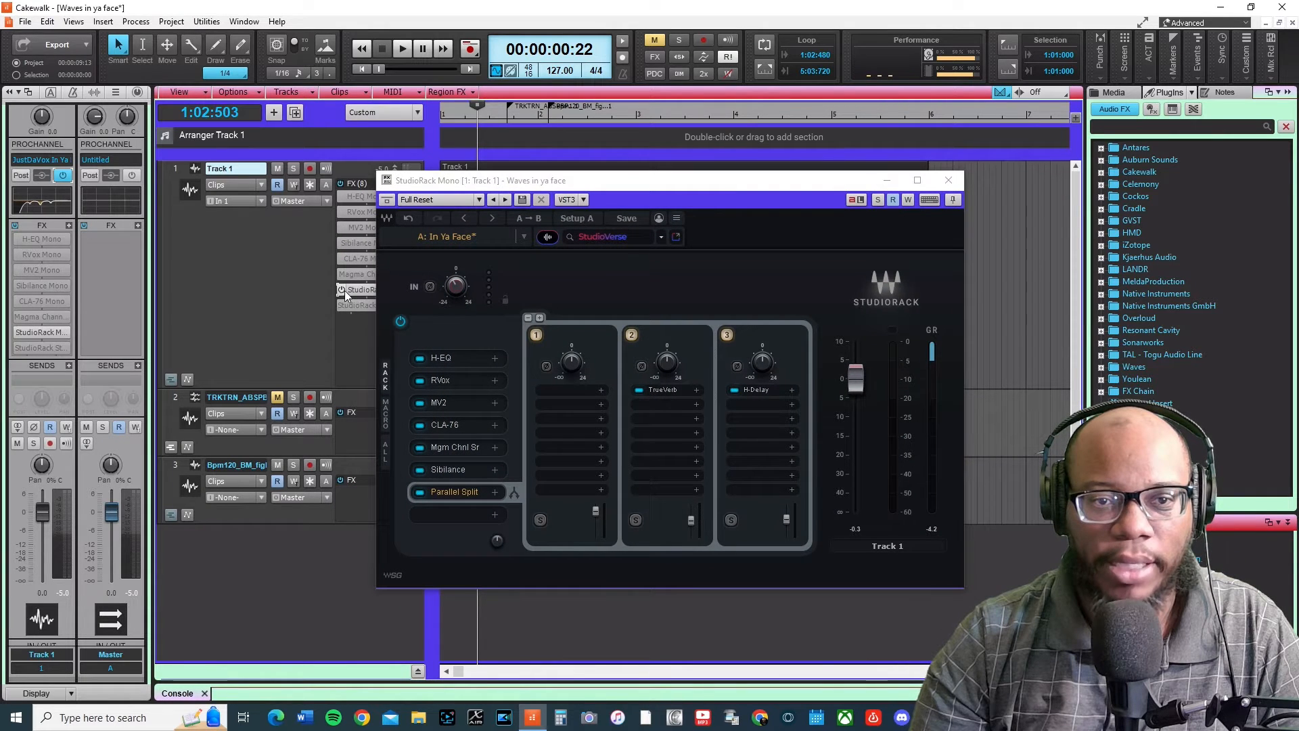
left_click(388, 202)
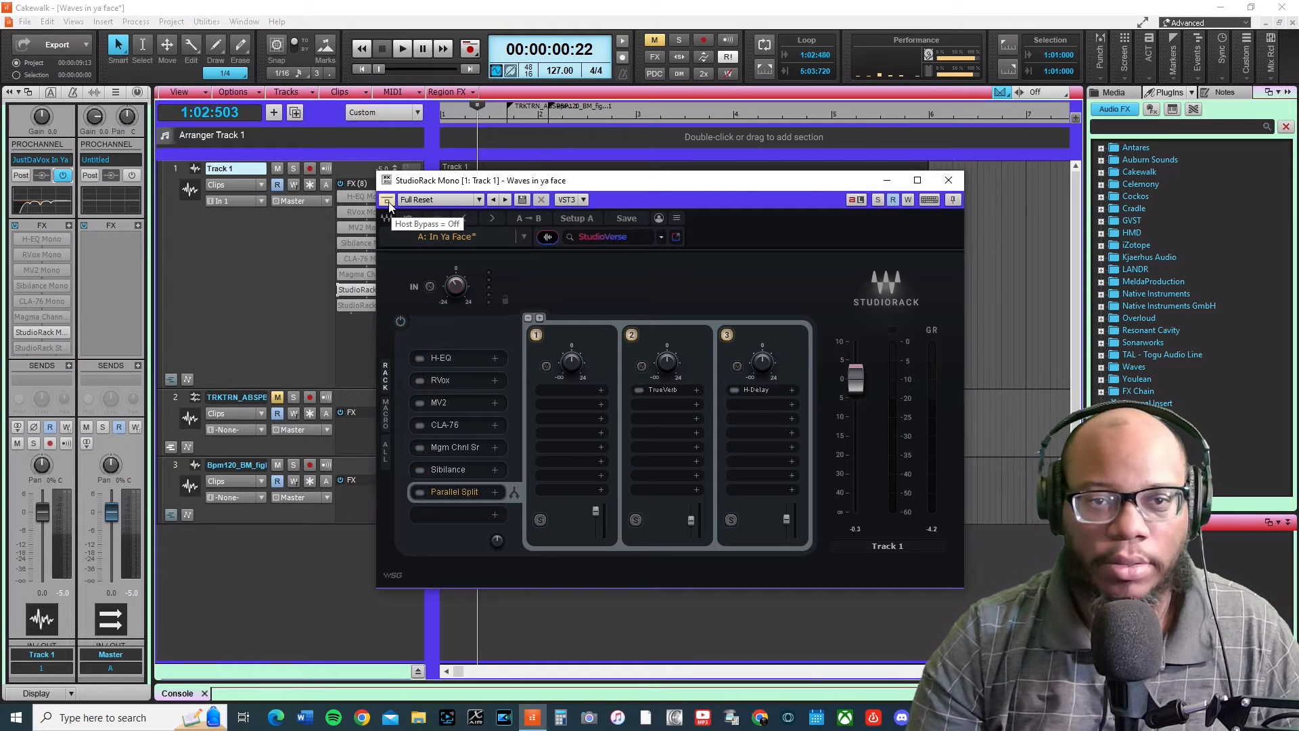
Step: Move the playhead to 1:01:771, select the time range from 1:02:689 to 3:01:484, and turn on loop playback
left_click(460, 120)
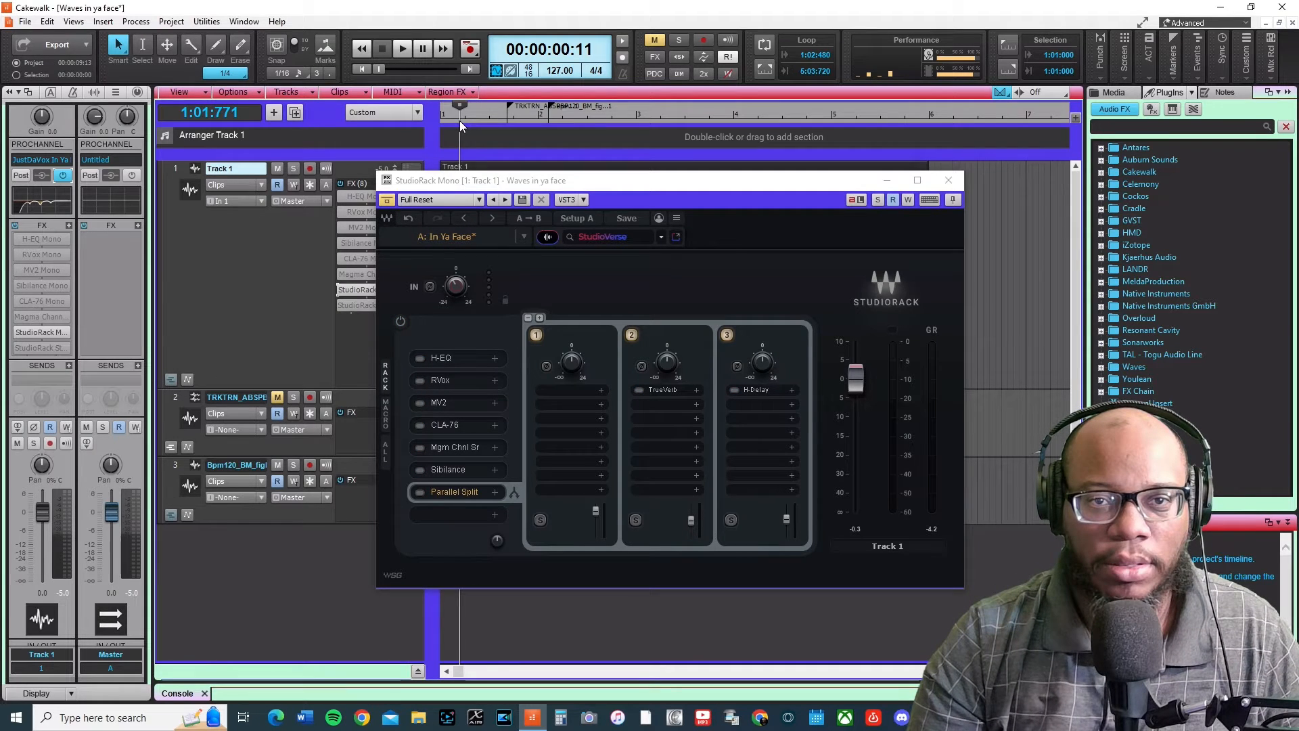
left_click_drag(493, 115, 646, 120)
left_click(764, 45)
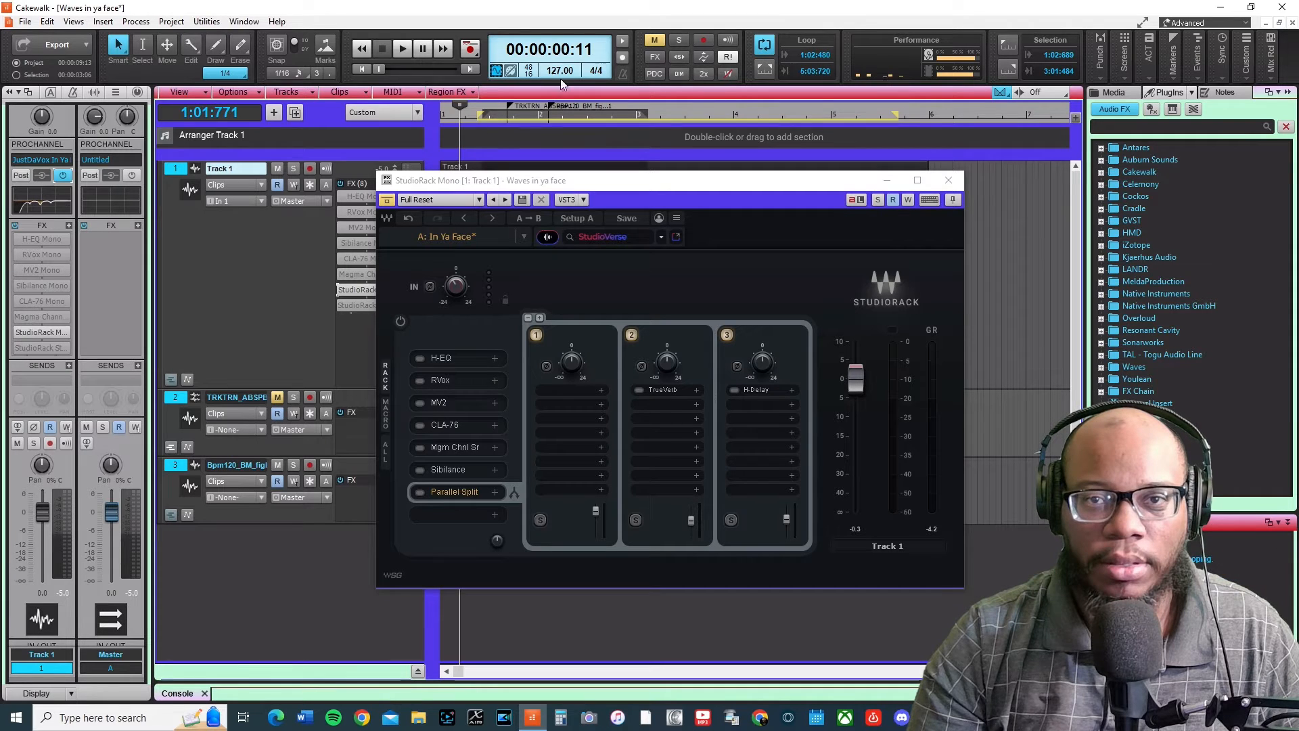
Step: Switch off Track 1's ProChannel, play the bypassed vocal from 1:02:130, and turn off StudioRack's host bypass during playback
left_click(401, 48)
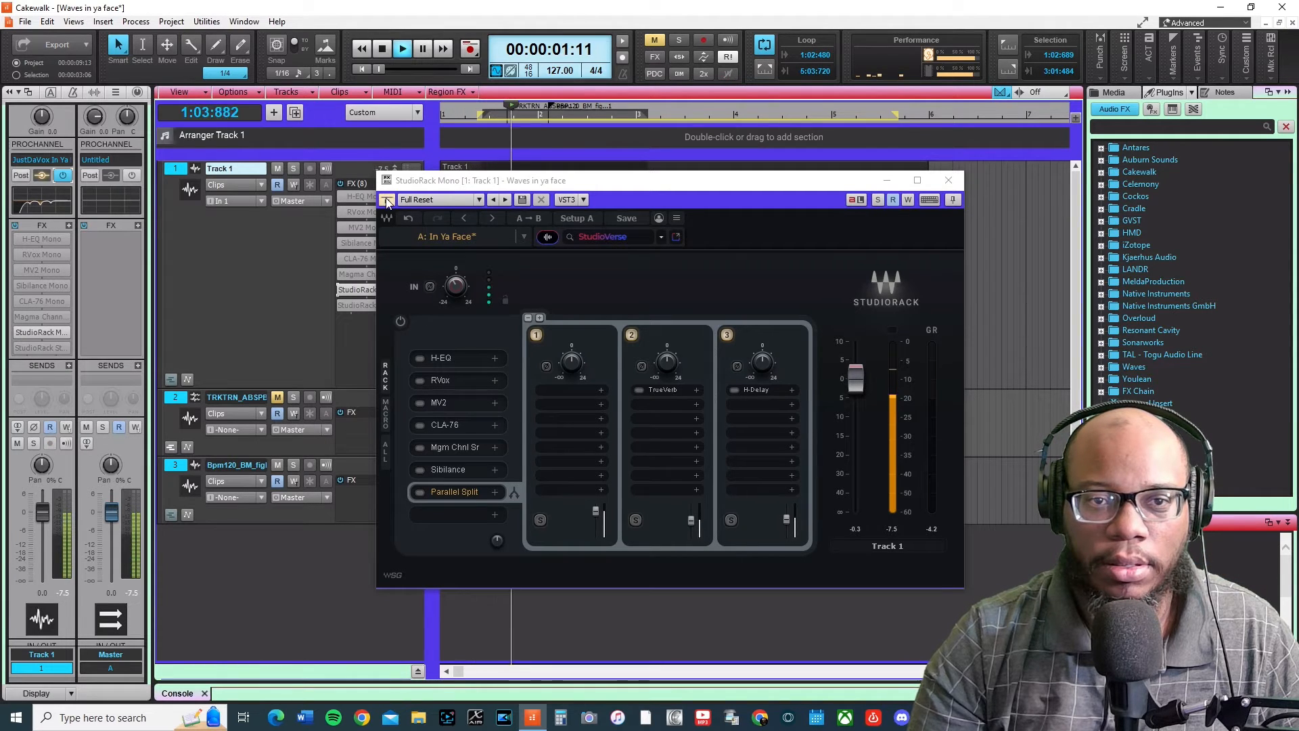
key("space")
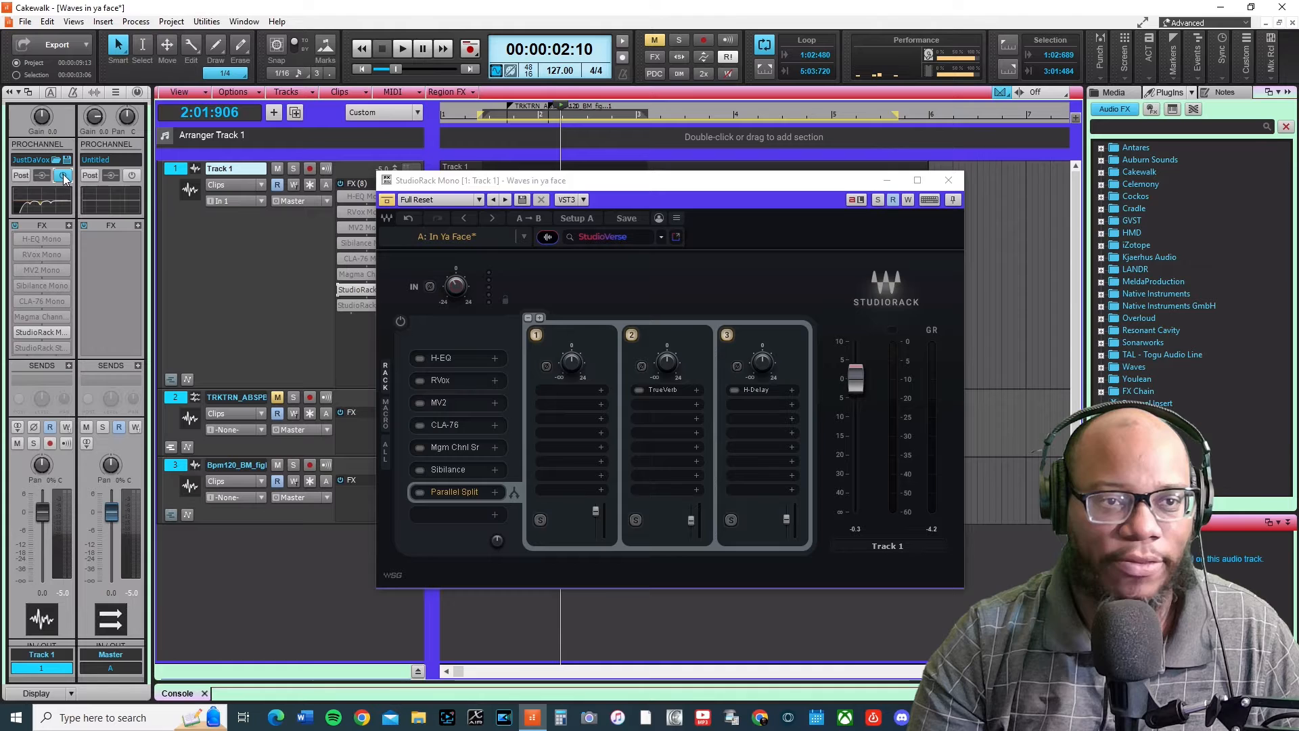
left_click(468, 116)
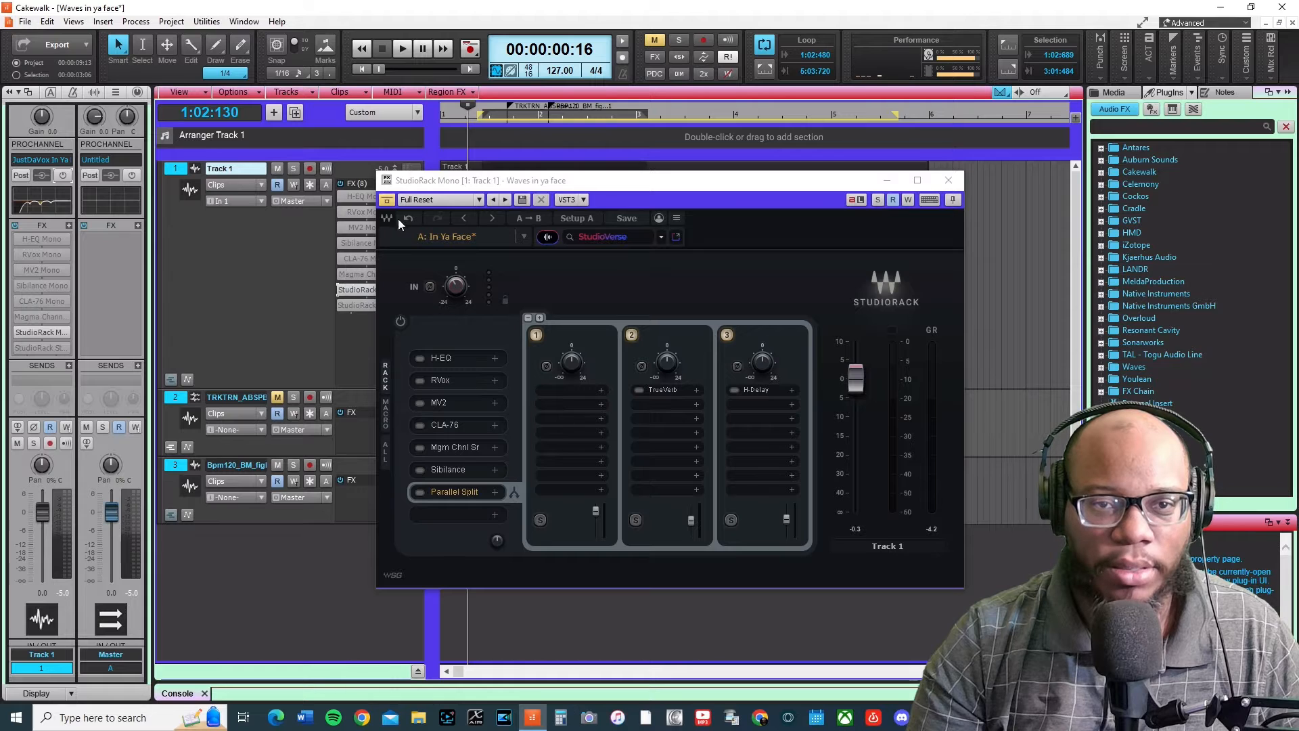
key("space")
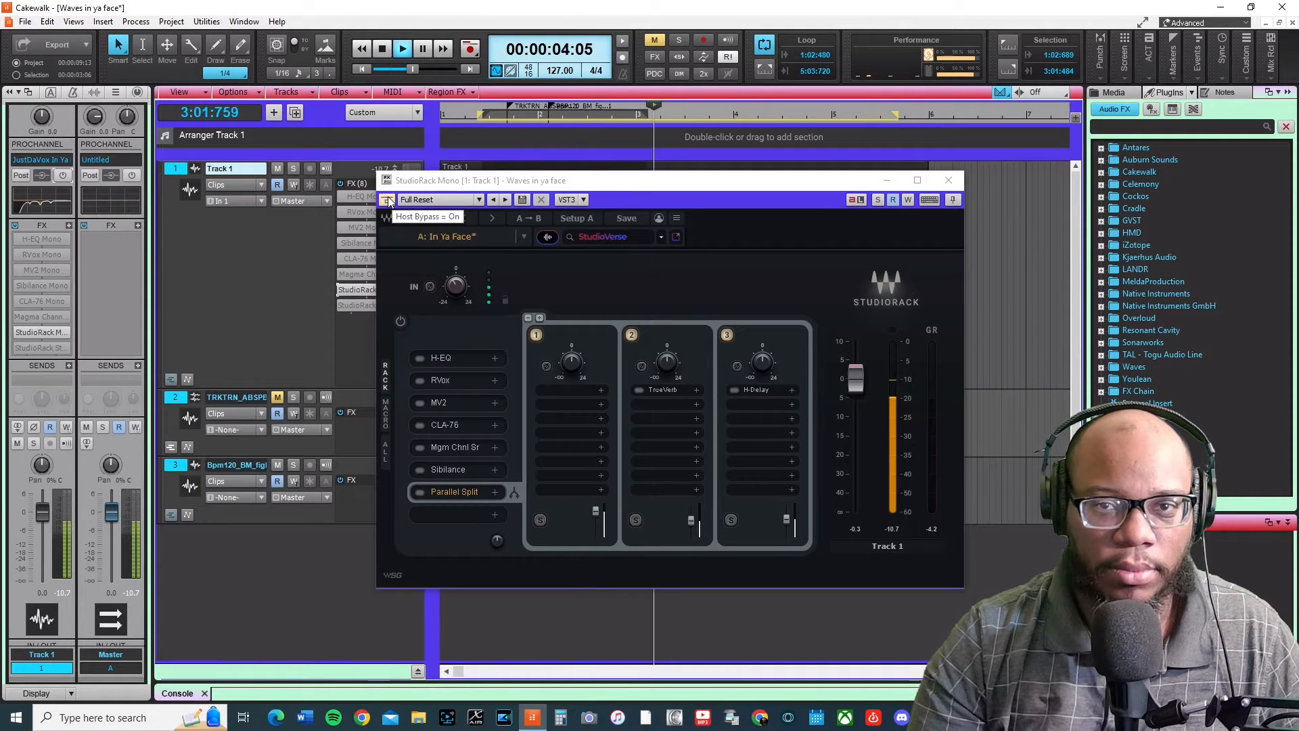
left_click(388, 200)
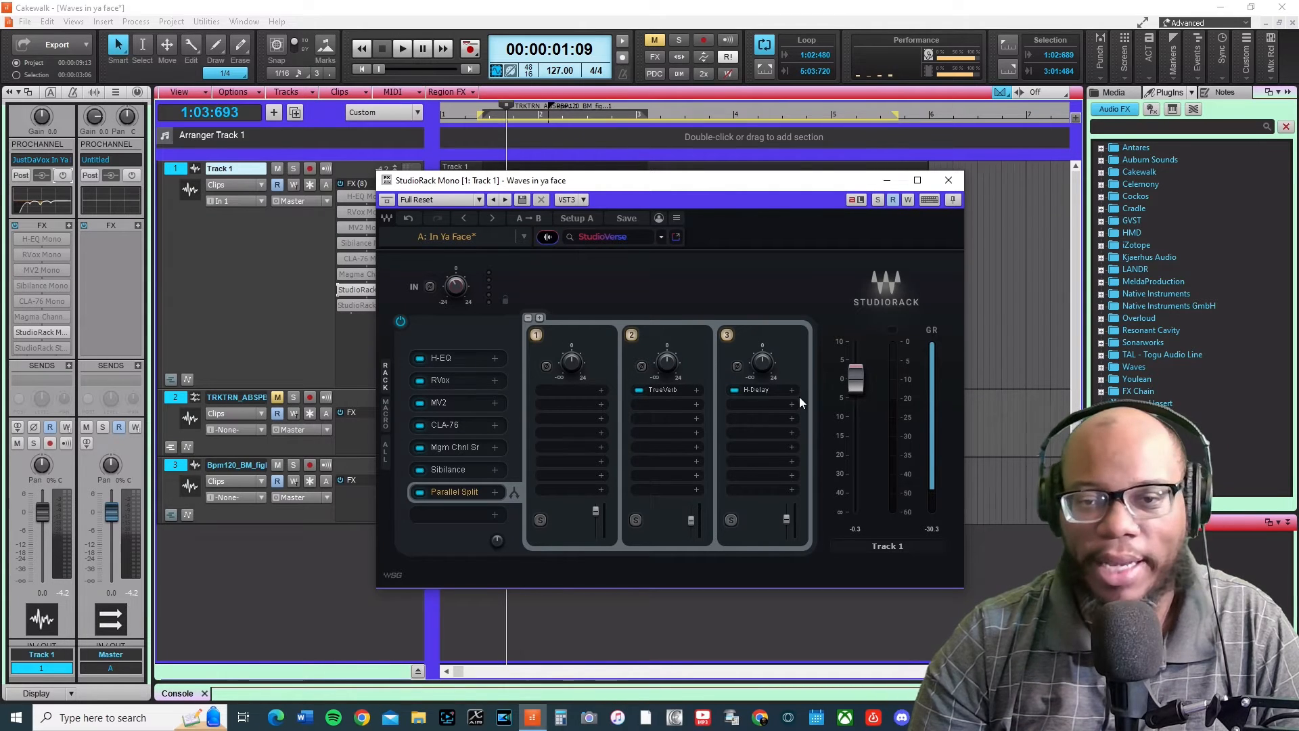
Step: Audition the vocal with the TrueVerb branch of the Parallel Split faded fully down, and restore the branch's level
left_click_drag(693, 525, 697, 537)
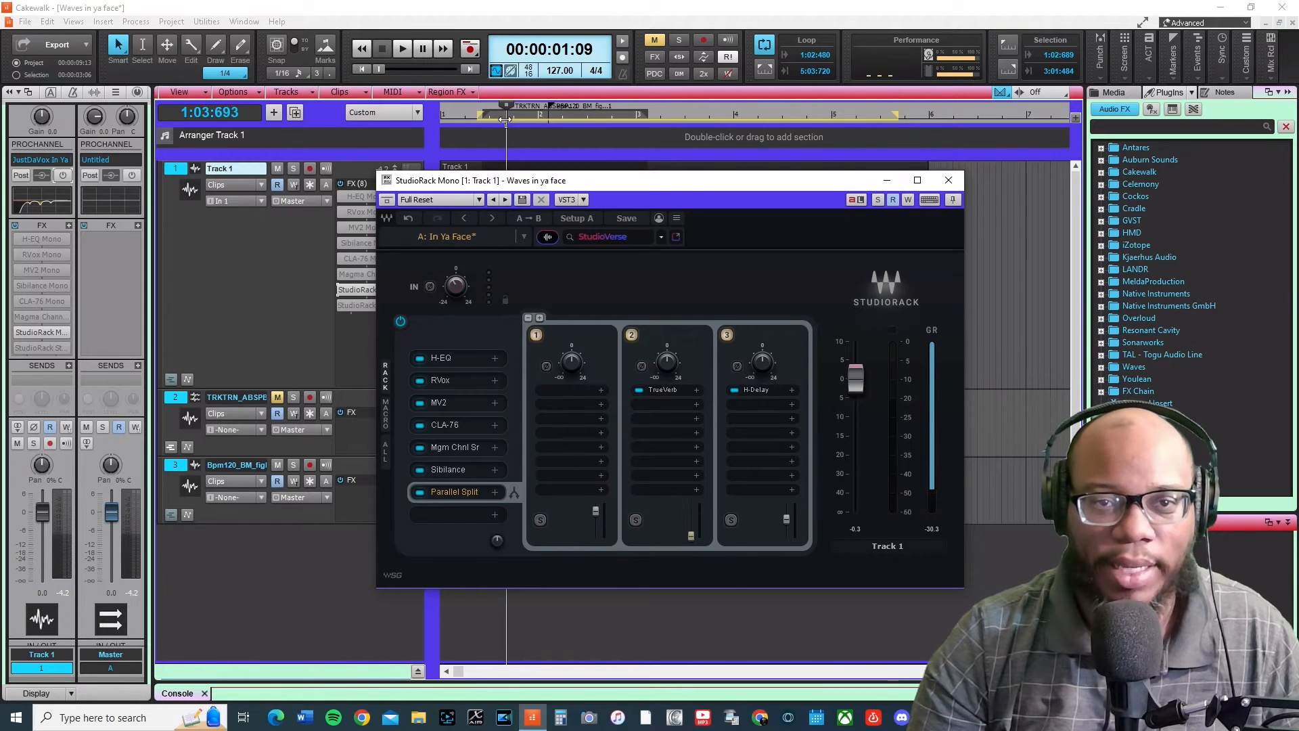
key("space")
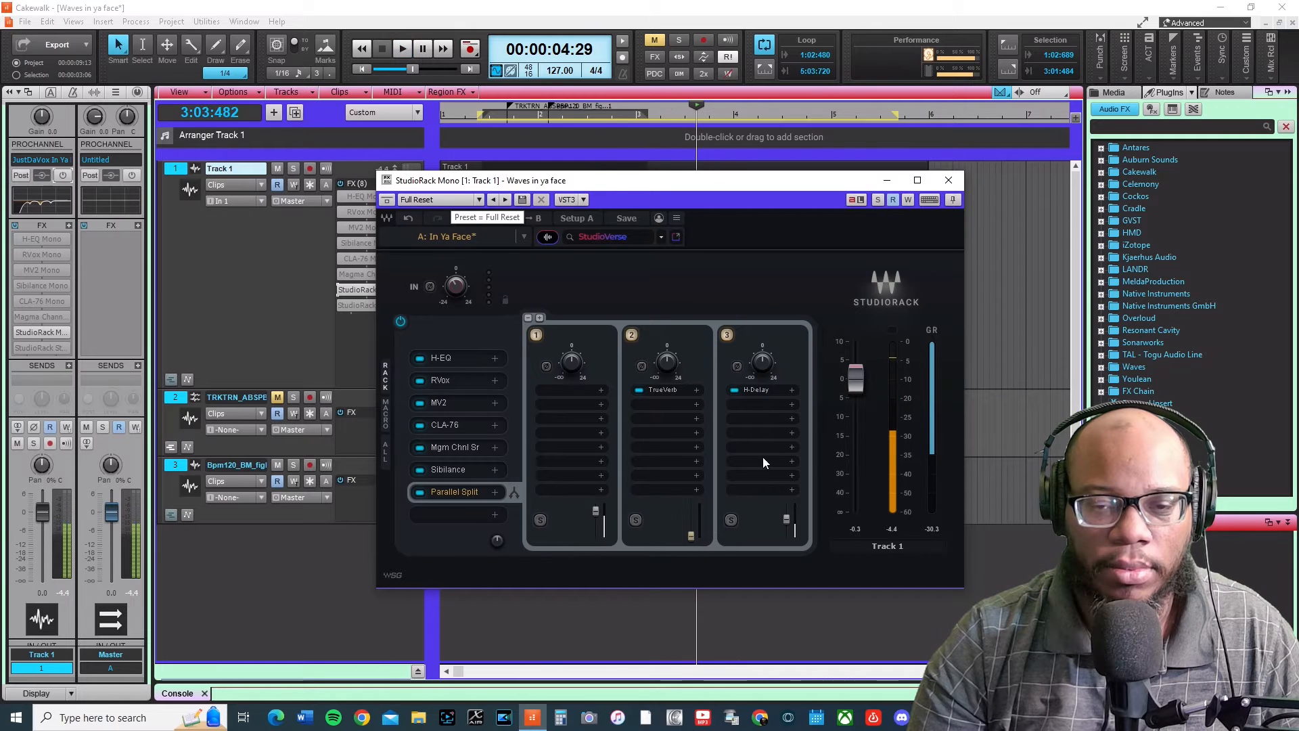
left_click_drag(693, 535, 692, 520)
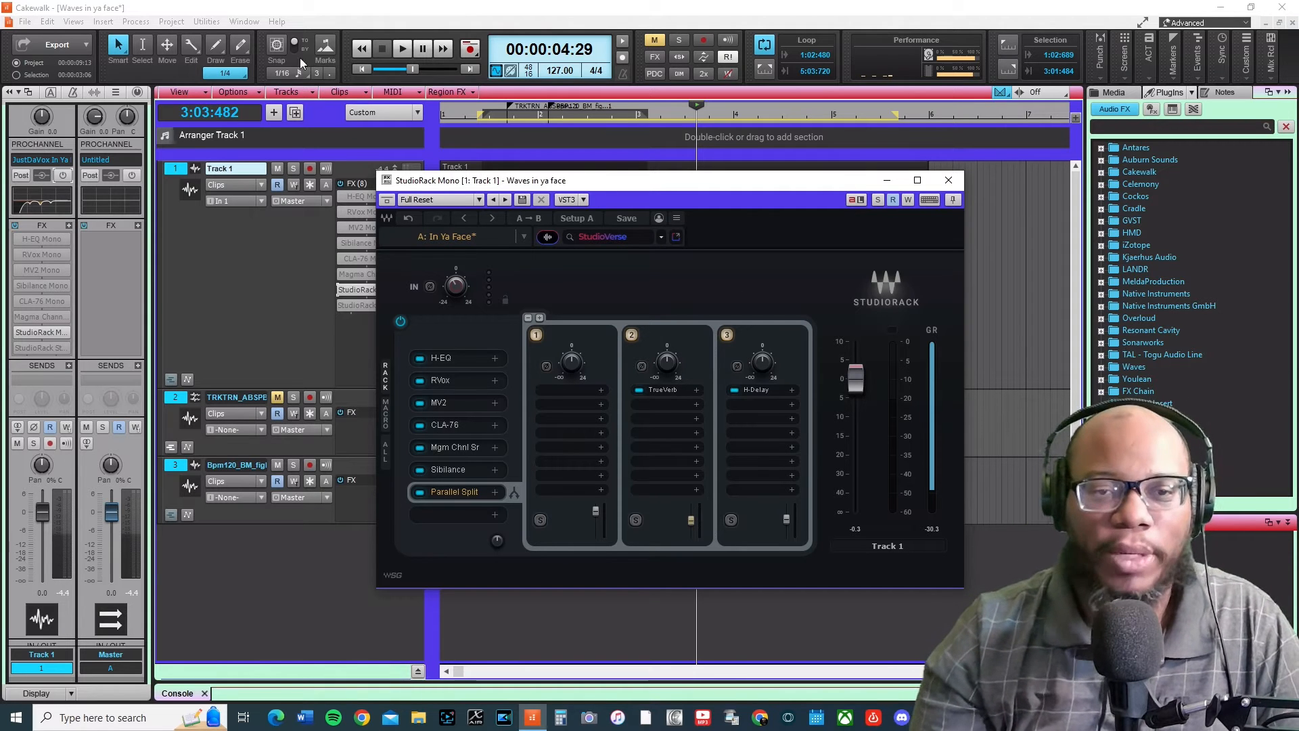
Step: Examine the H-EQ settings in the StudioRack chain, switching the low-pass band on and back off
left_click(448, 361)
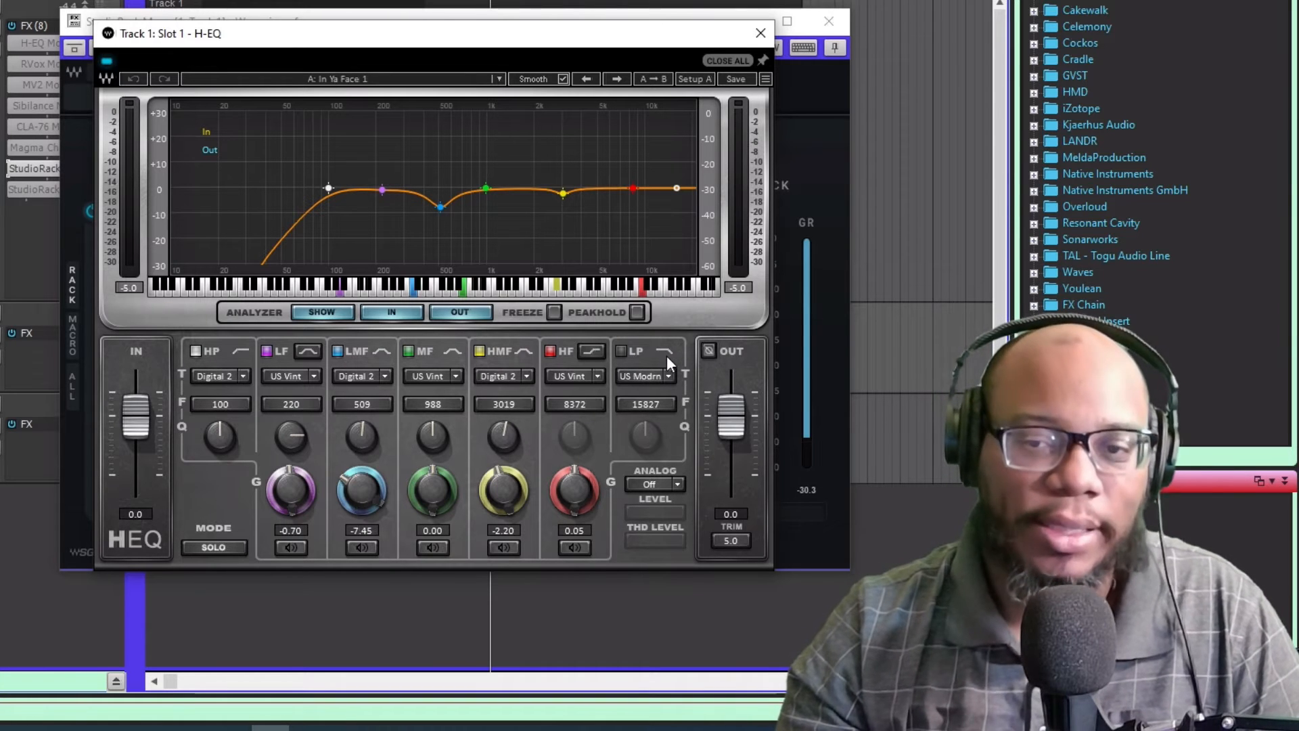
left_click(627, 354)
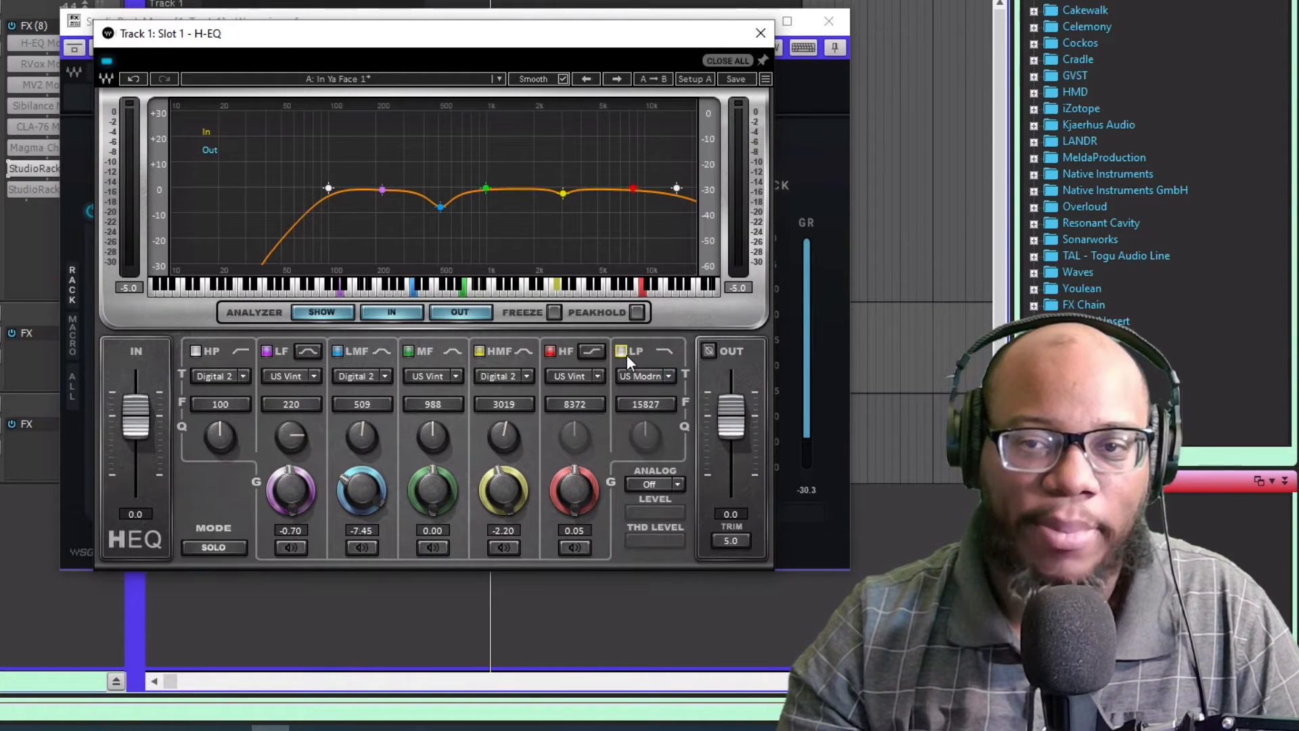
left_click(627, 351)
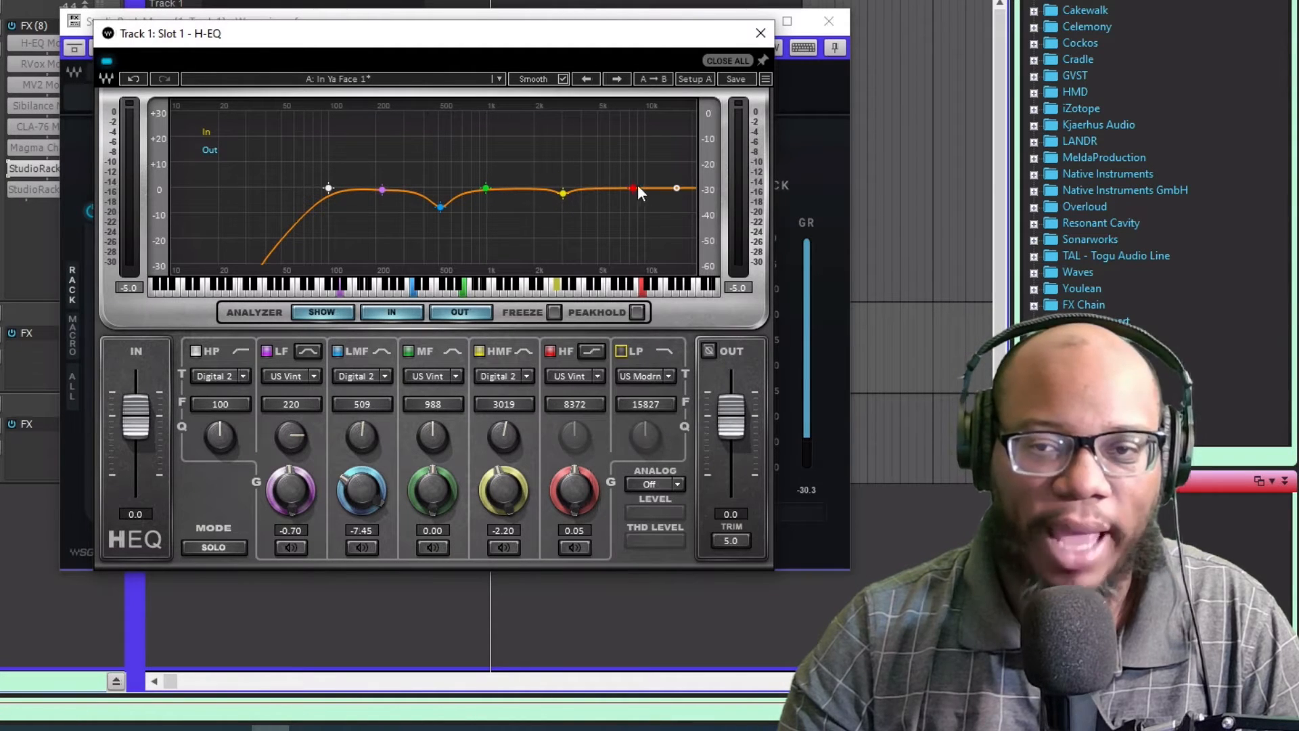
left_click(759, 34)
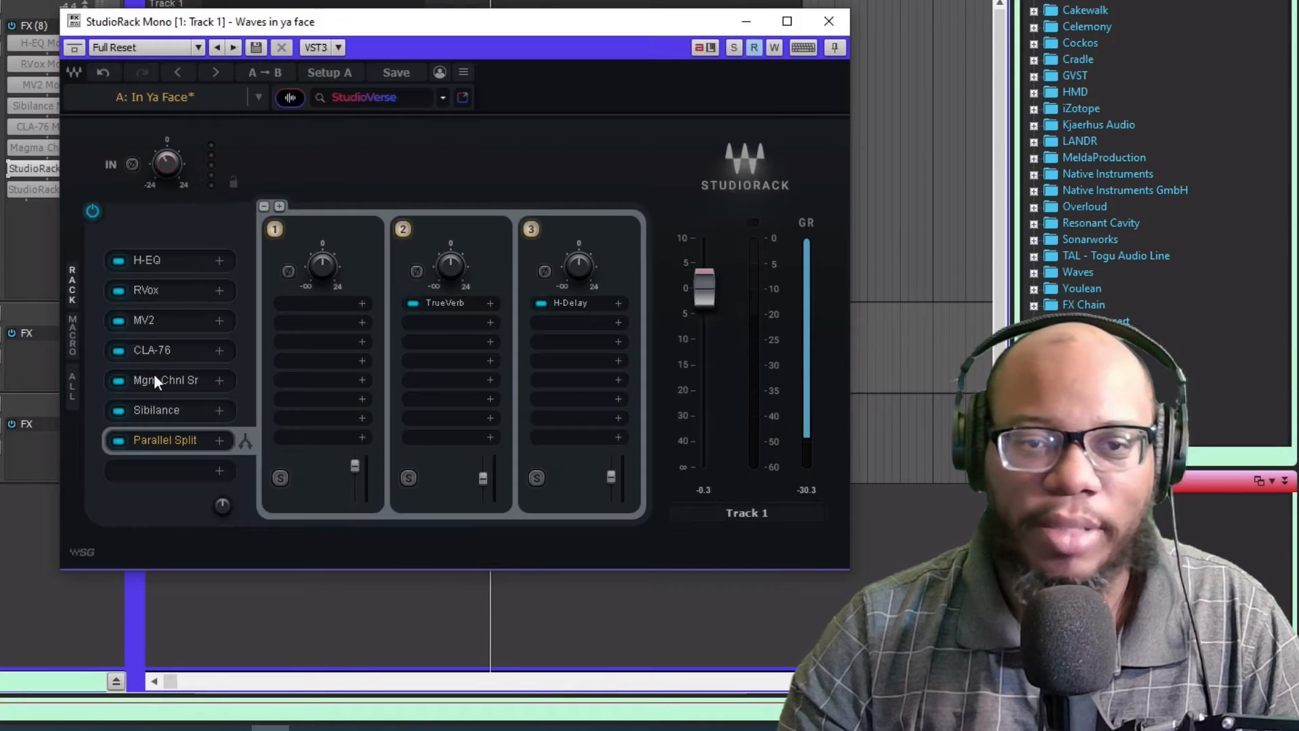
Step: Examine the RVox and CLA-76 compressor settings in the StudioRack chain
left_click(164, 295)
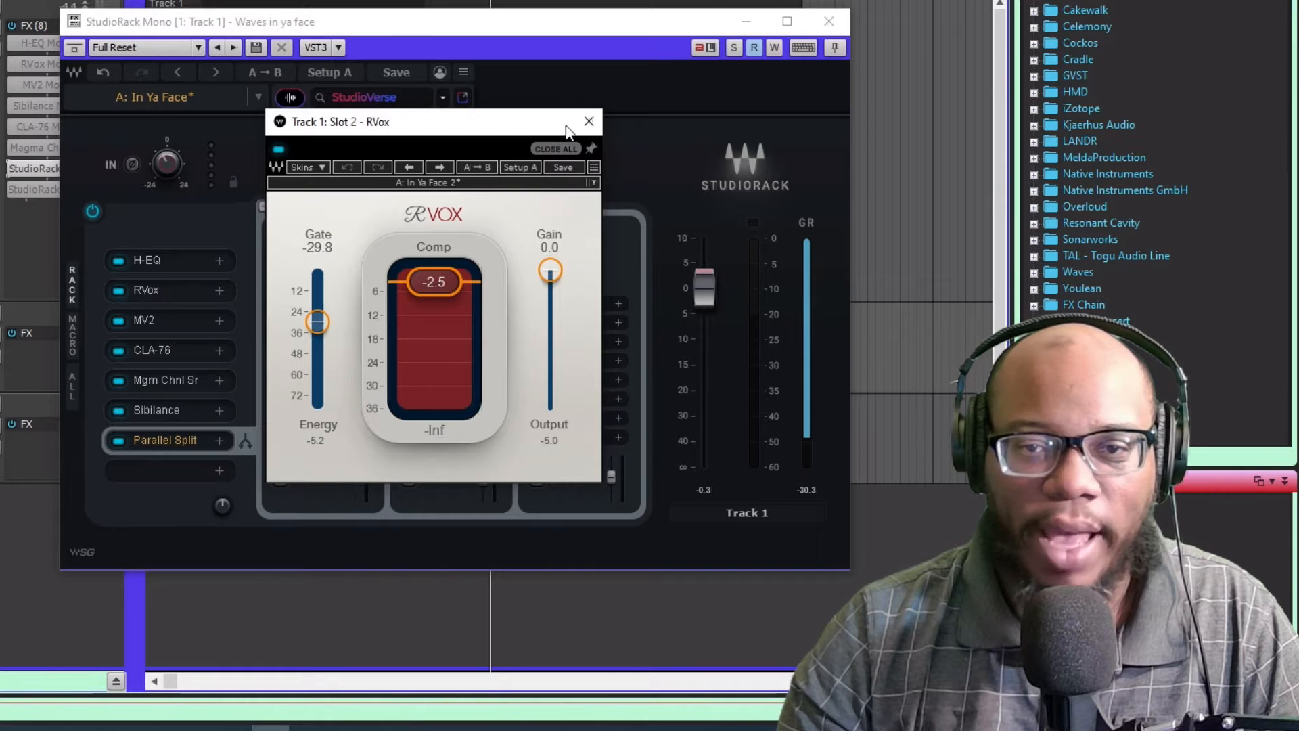
left_click(589, 121)
left_click(149, 358)
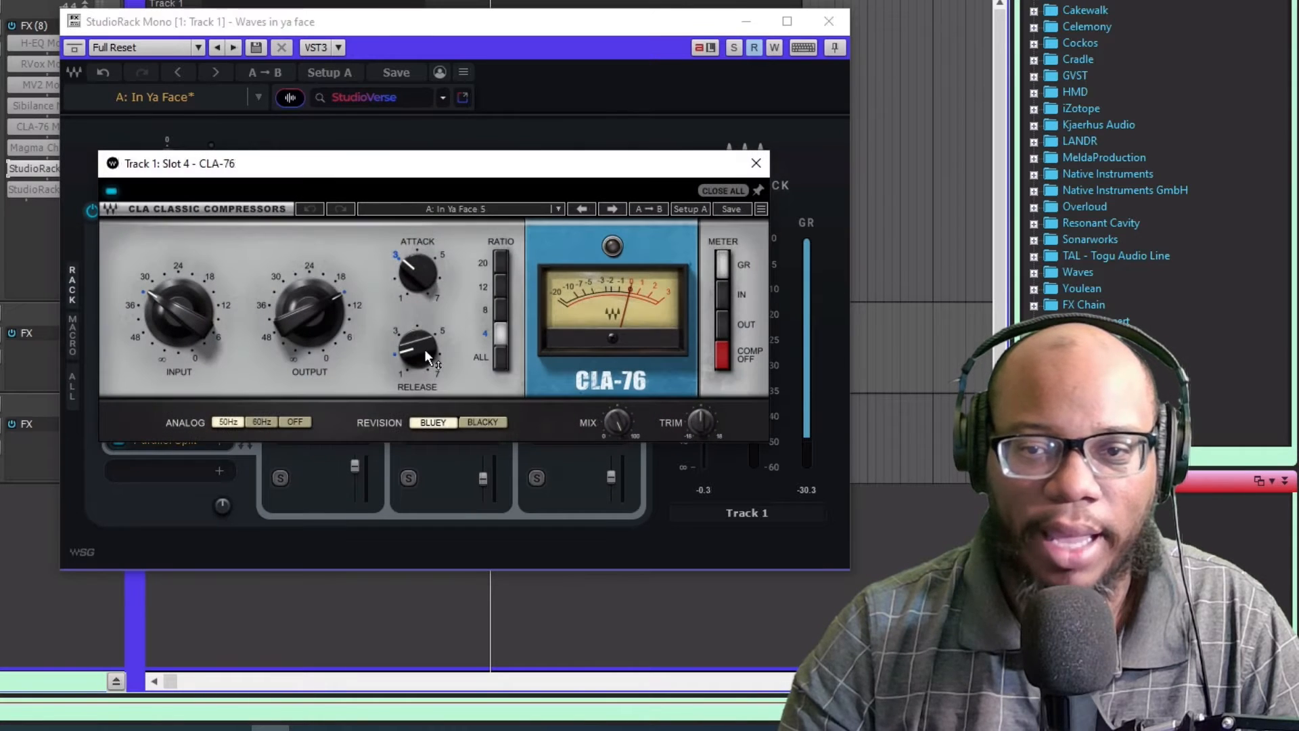
left_click(757, 164)
Step: Monitor the Sibilance plug-in's detected signal during playback, sweep its threshold up to 0.0 and down to -72.3, and turn monitoring off
left_click(153, 412)
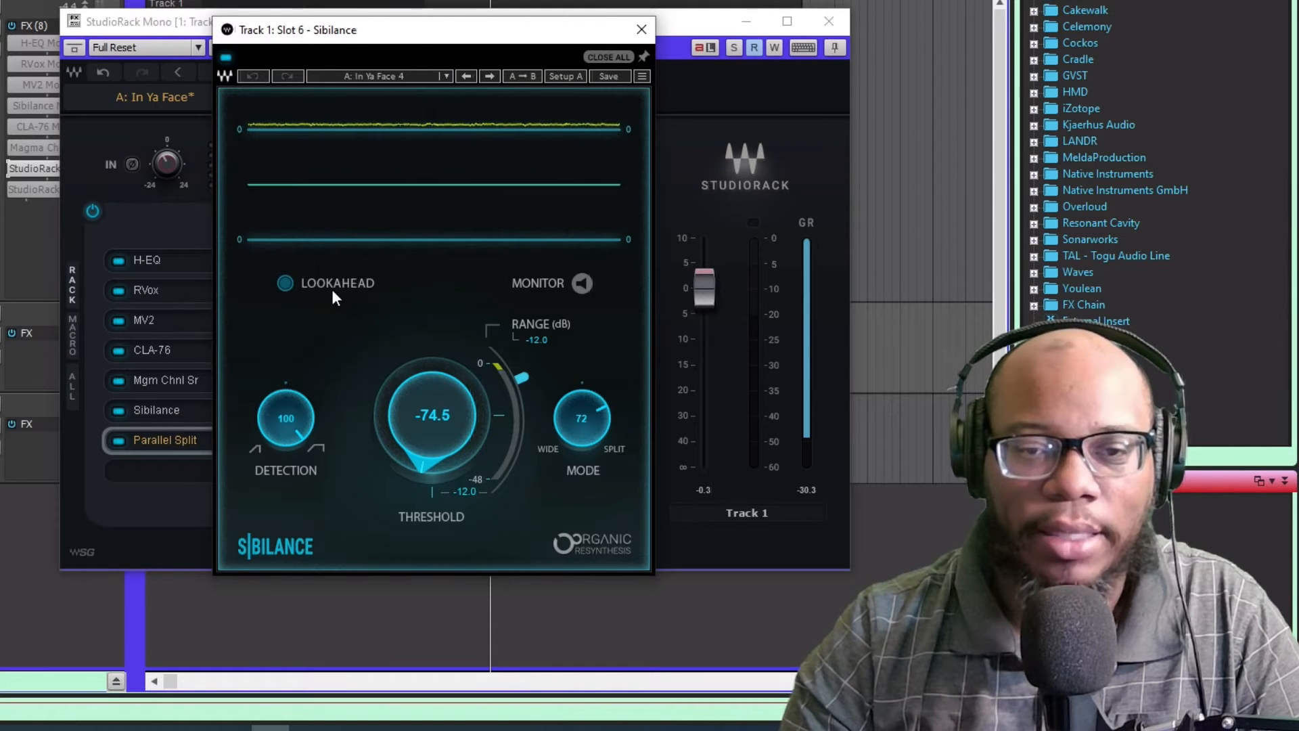
left_click(583, 283)
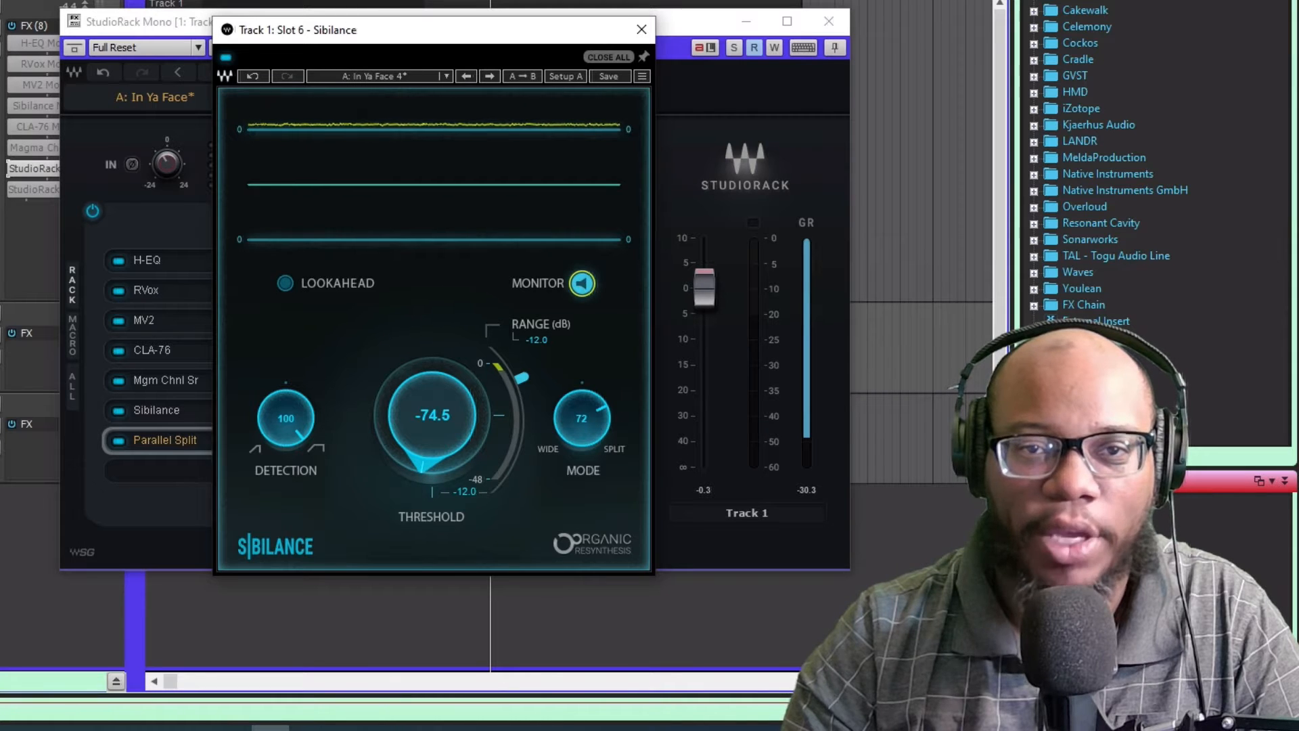
key("space")
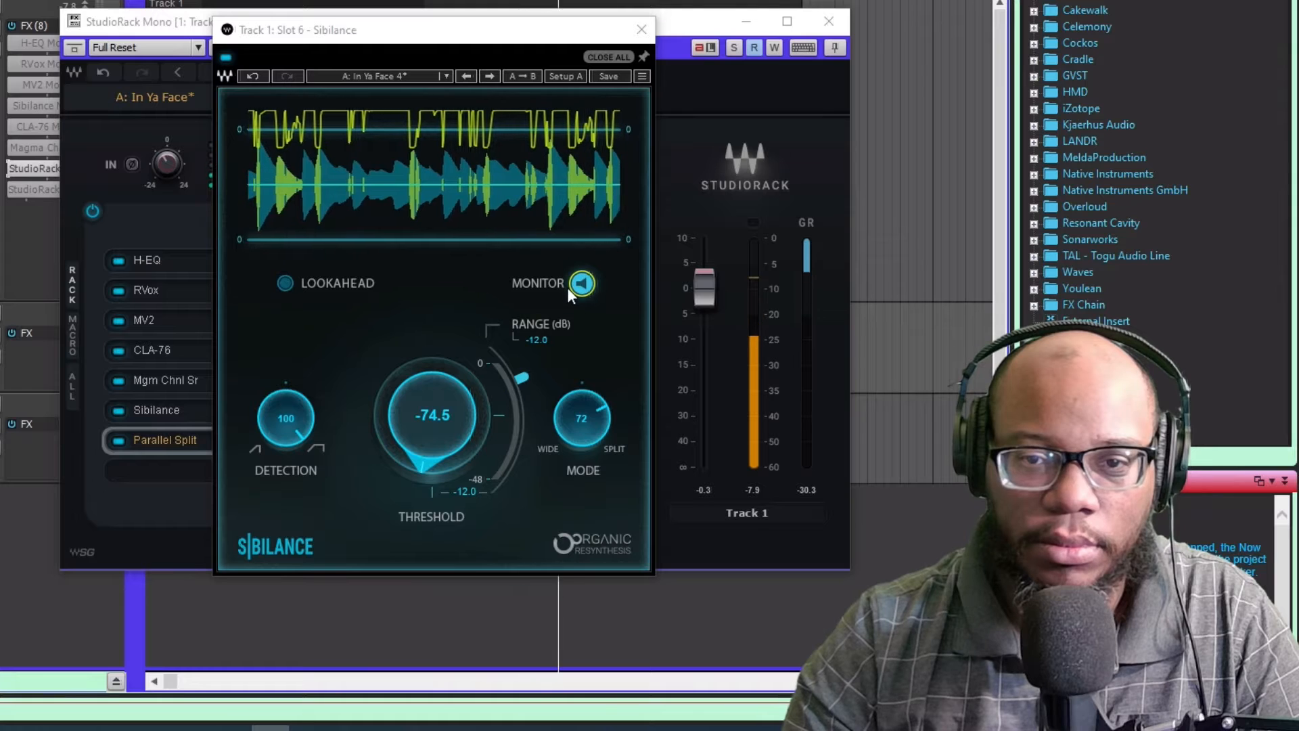
left_click_drag(489, 482, 420, 347)
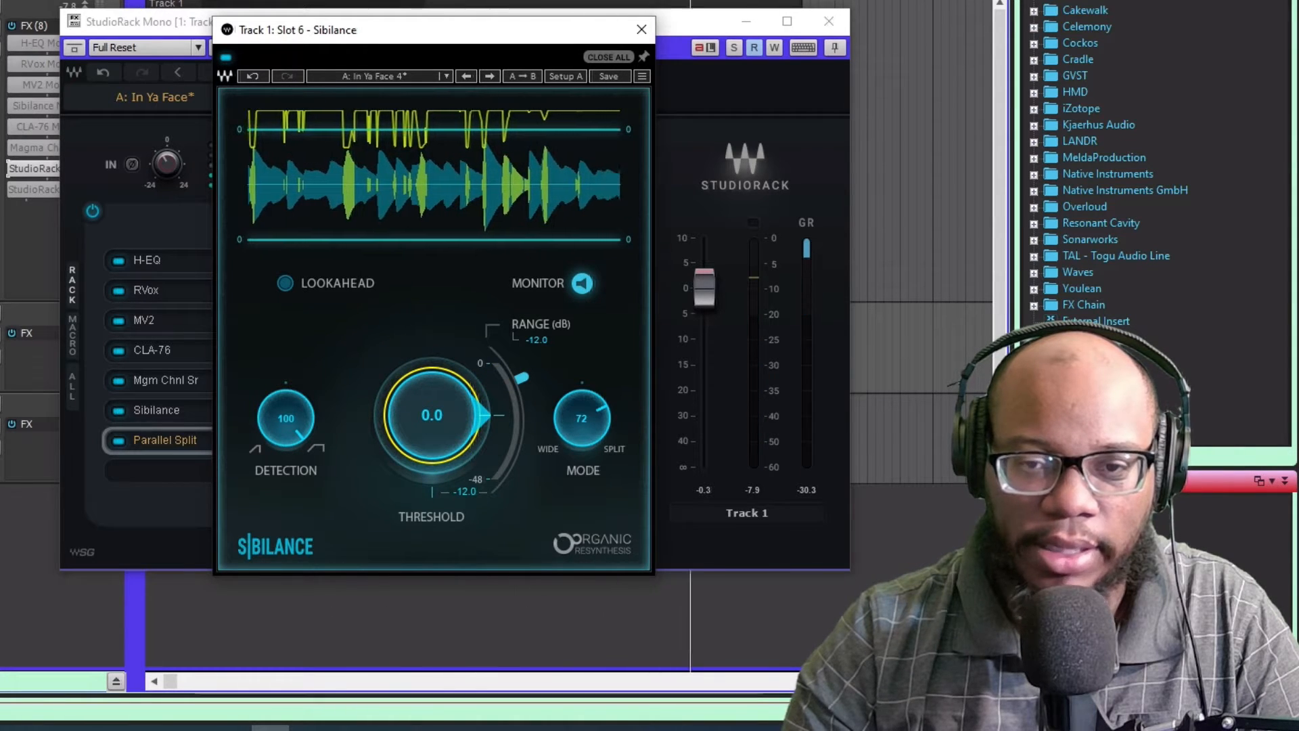
left_click_drag(421, 346, 420, 433)
left_click(583, 283)
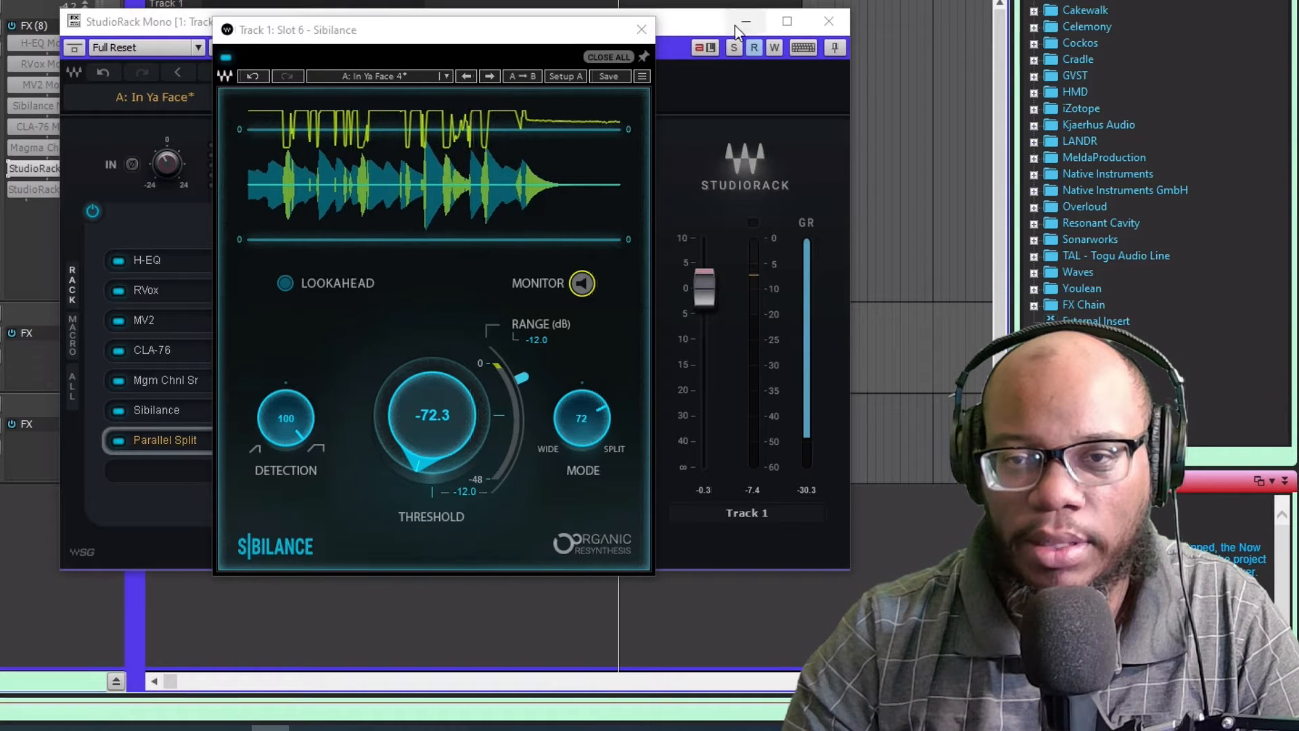
left_click(640, 31)
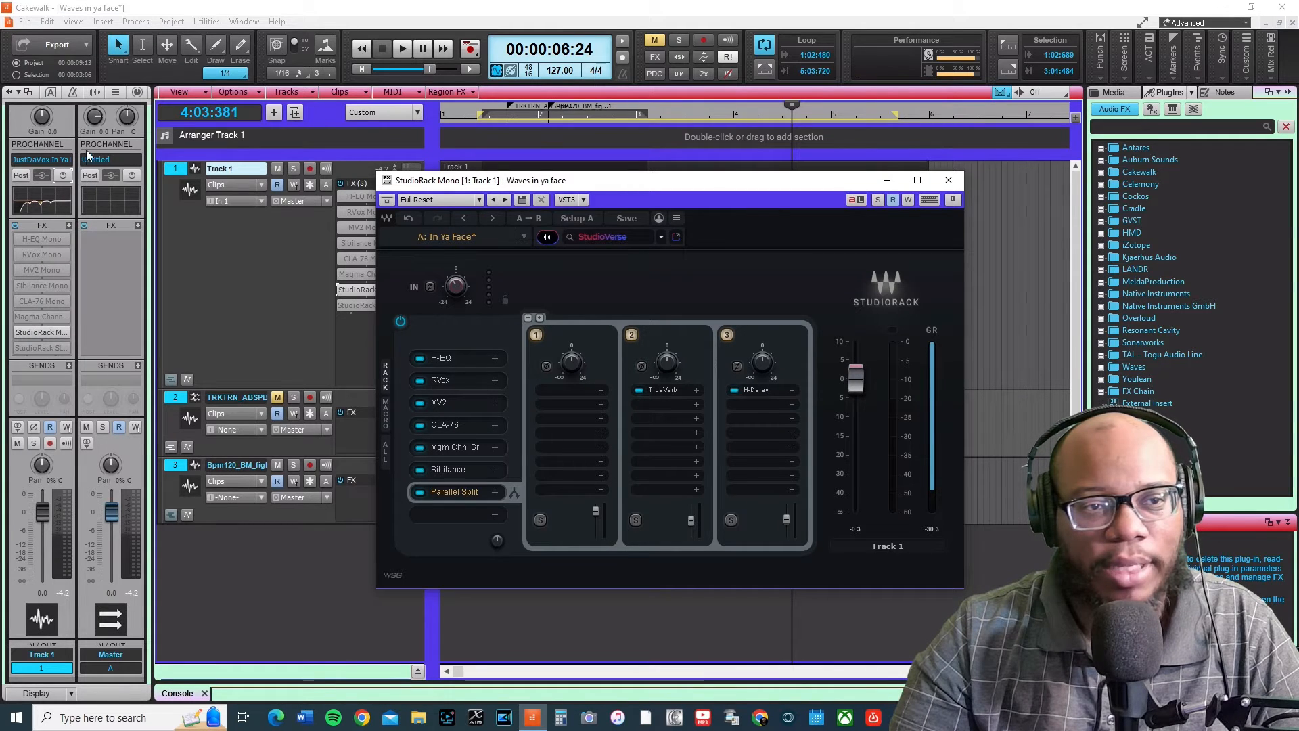
Step: Show Track 1's ProChannel and examine its modules from the equalizer to the FX Chain, including the VX-64 Vocal Strip settings
left_click(136, 95)
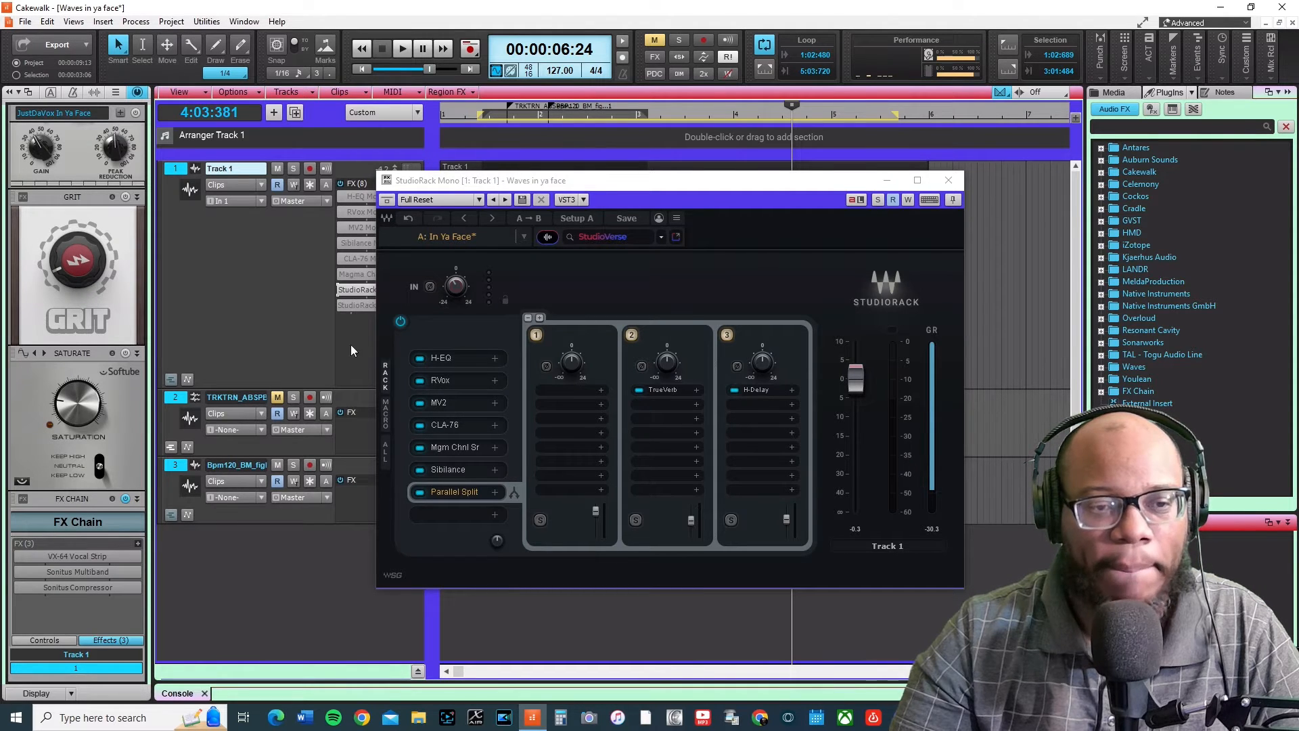
scroll(95, 259, "up", 5)
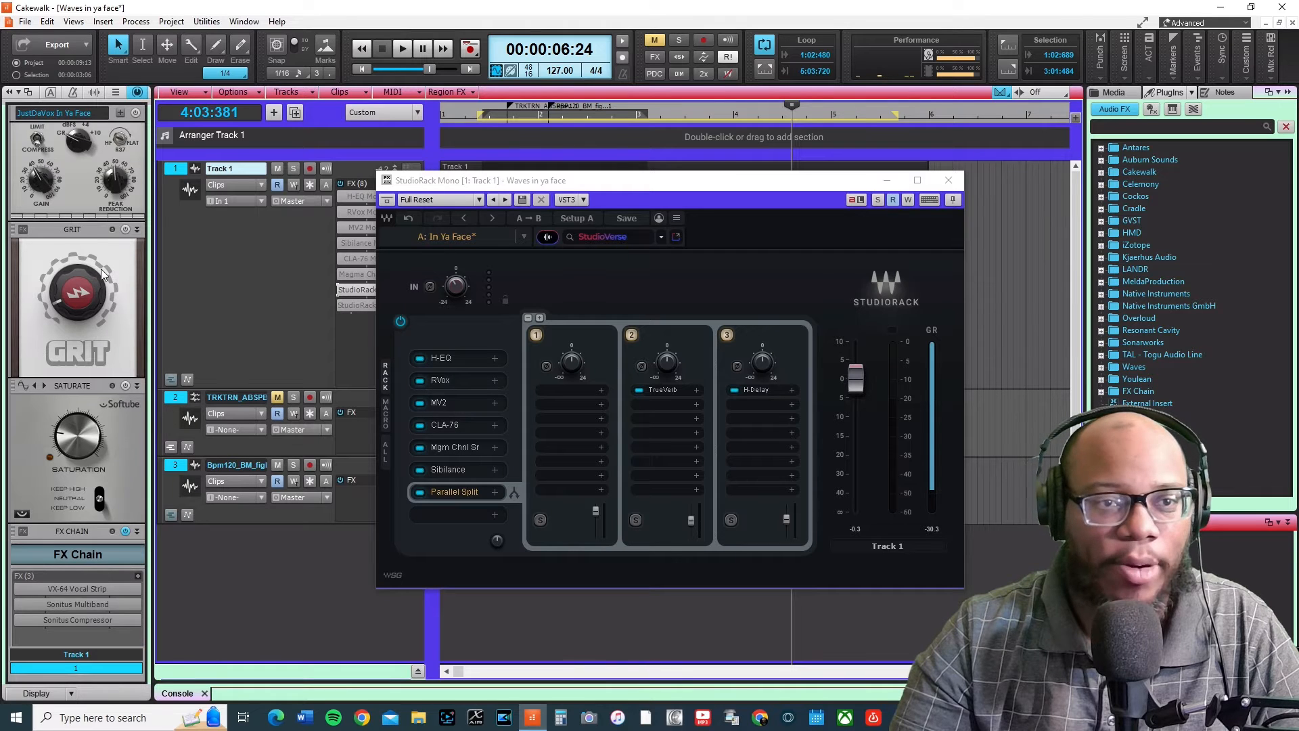
scroll(111, 259, "up", 3)
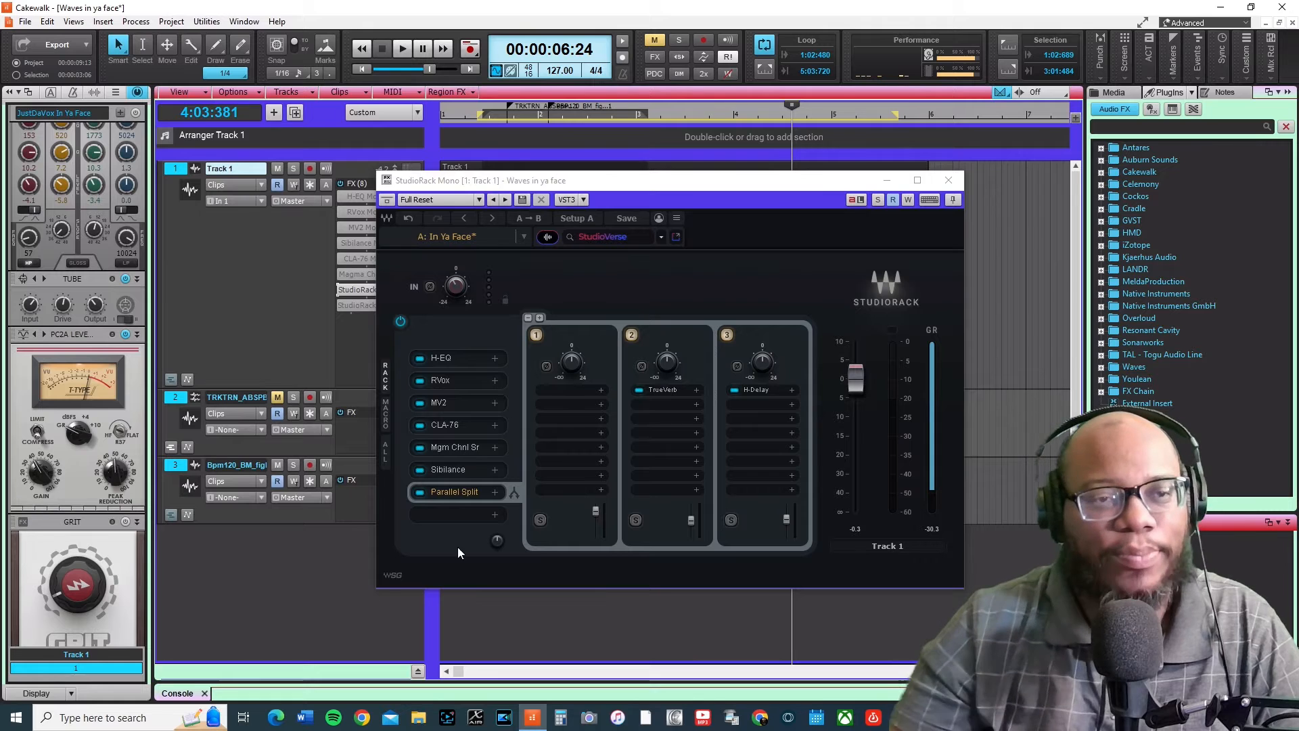
scroll(86, 232, "down", 1)
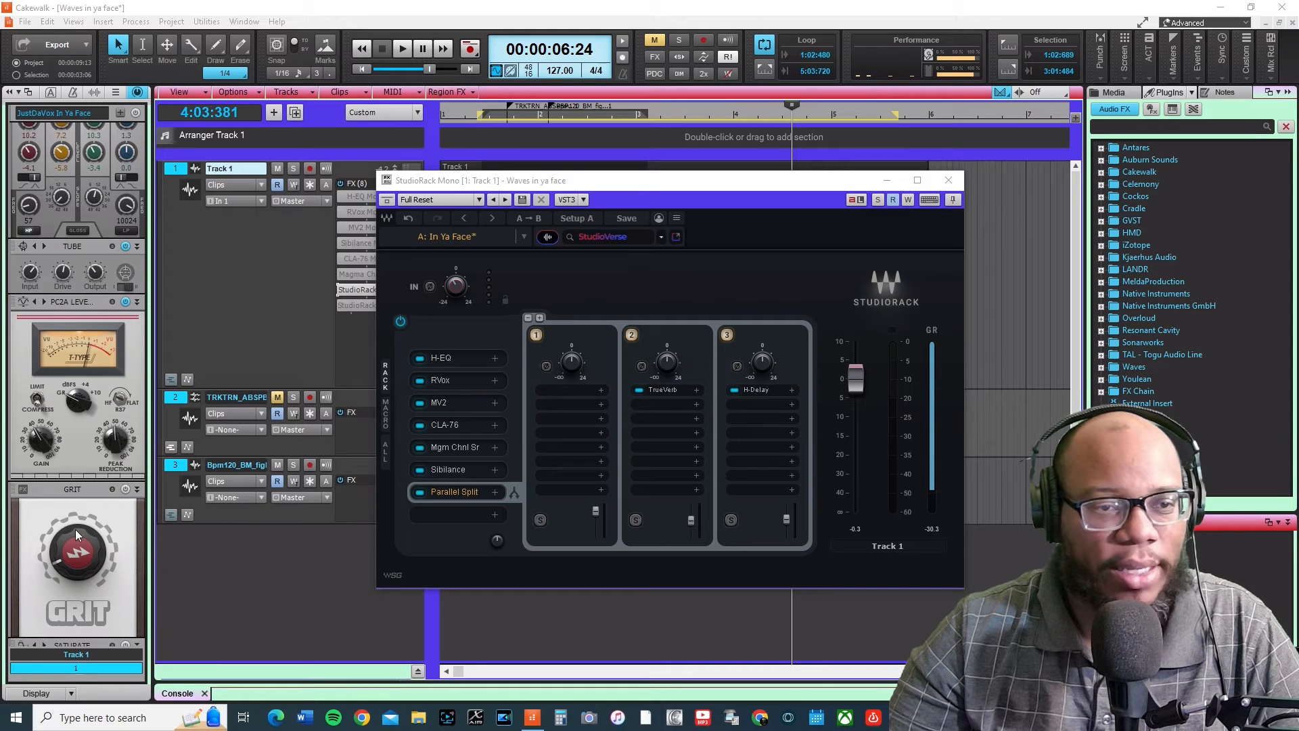
scroll(67, 447, "down", 3)
scroll(67, 447, "down", 1)
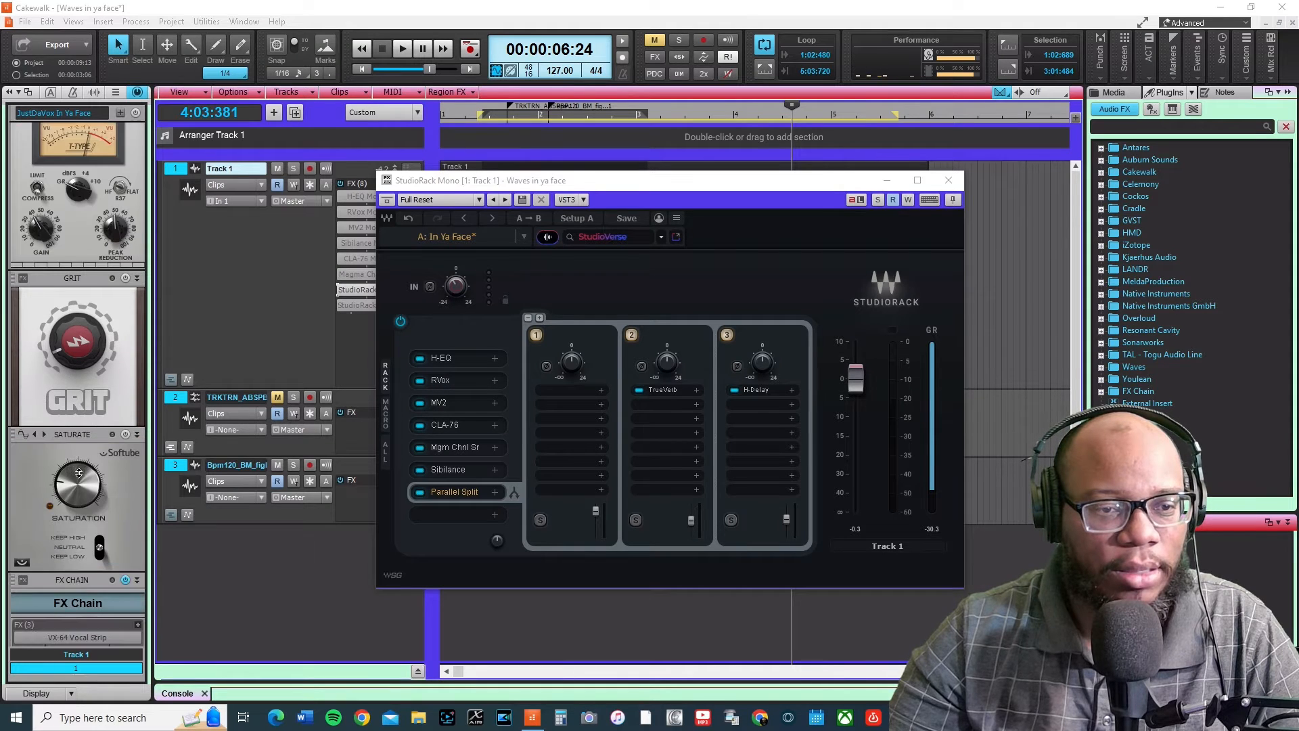
scroll(80, 518, "down", 1)
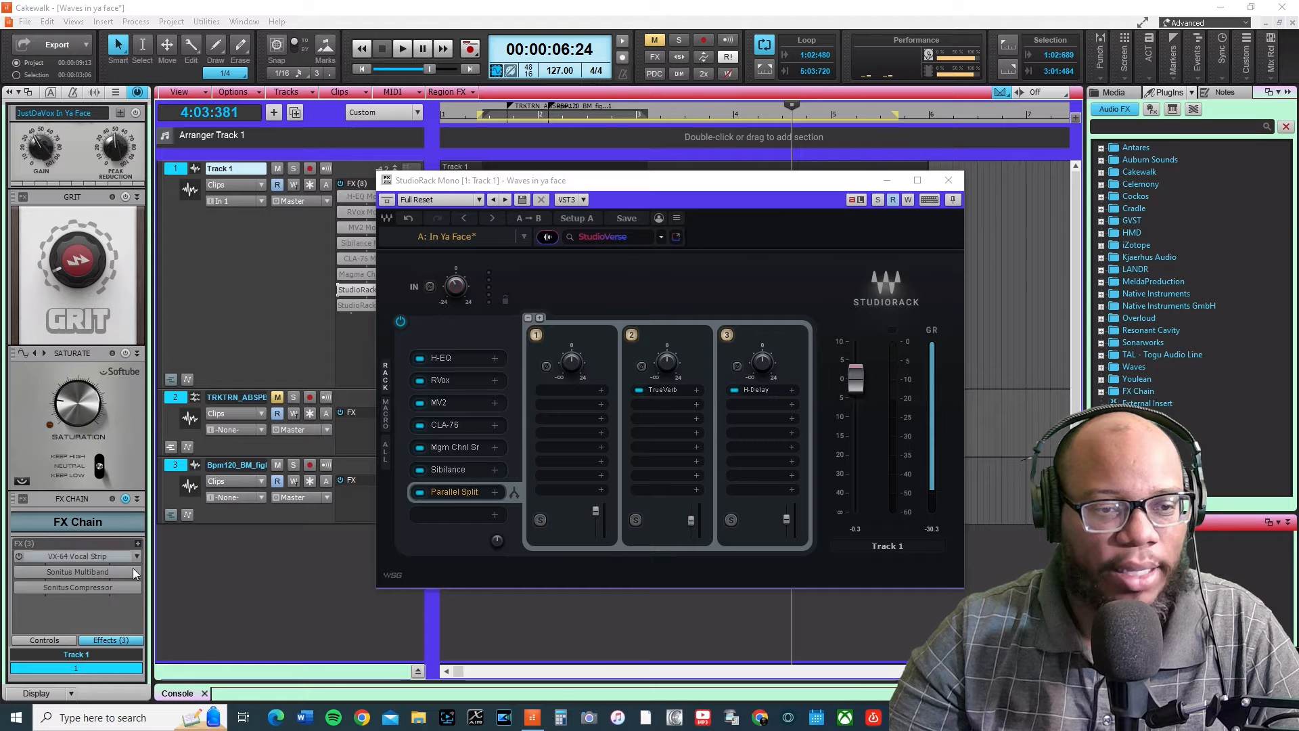
double_click(100, 555)
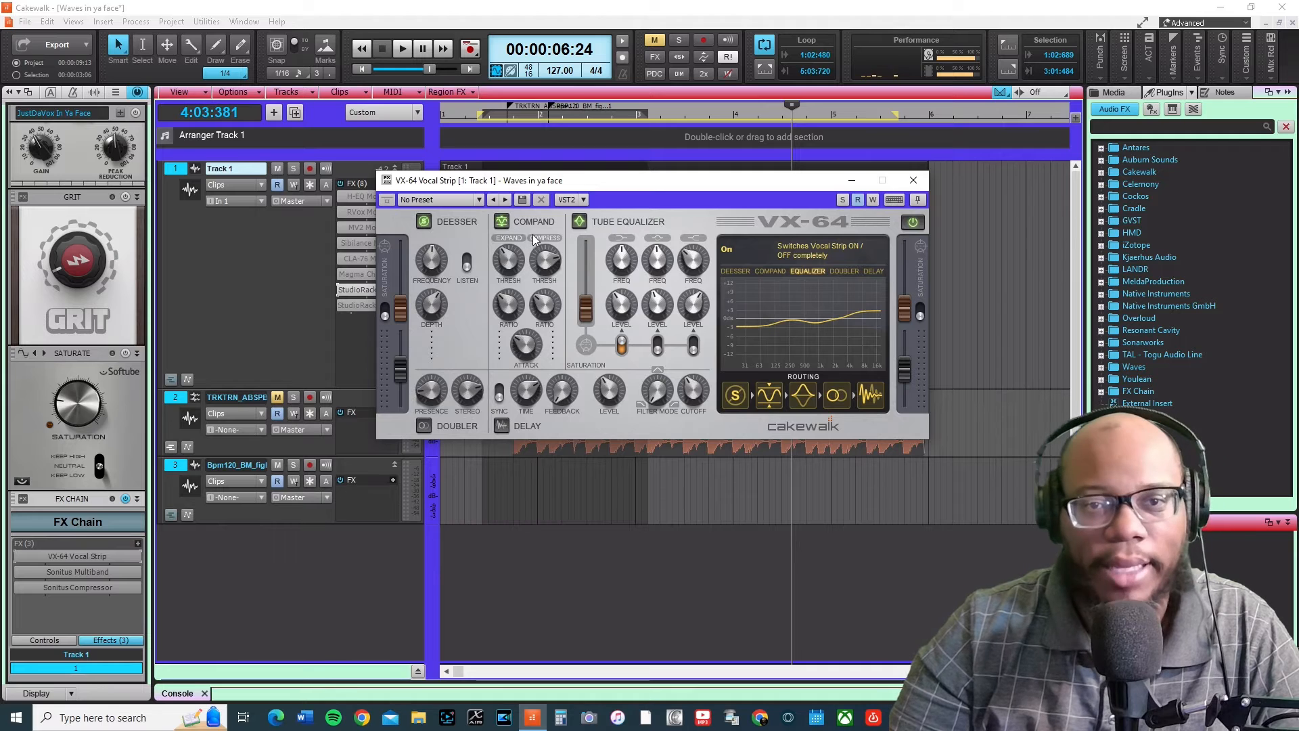
left_click(912, 180)
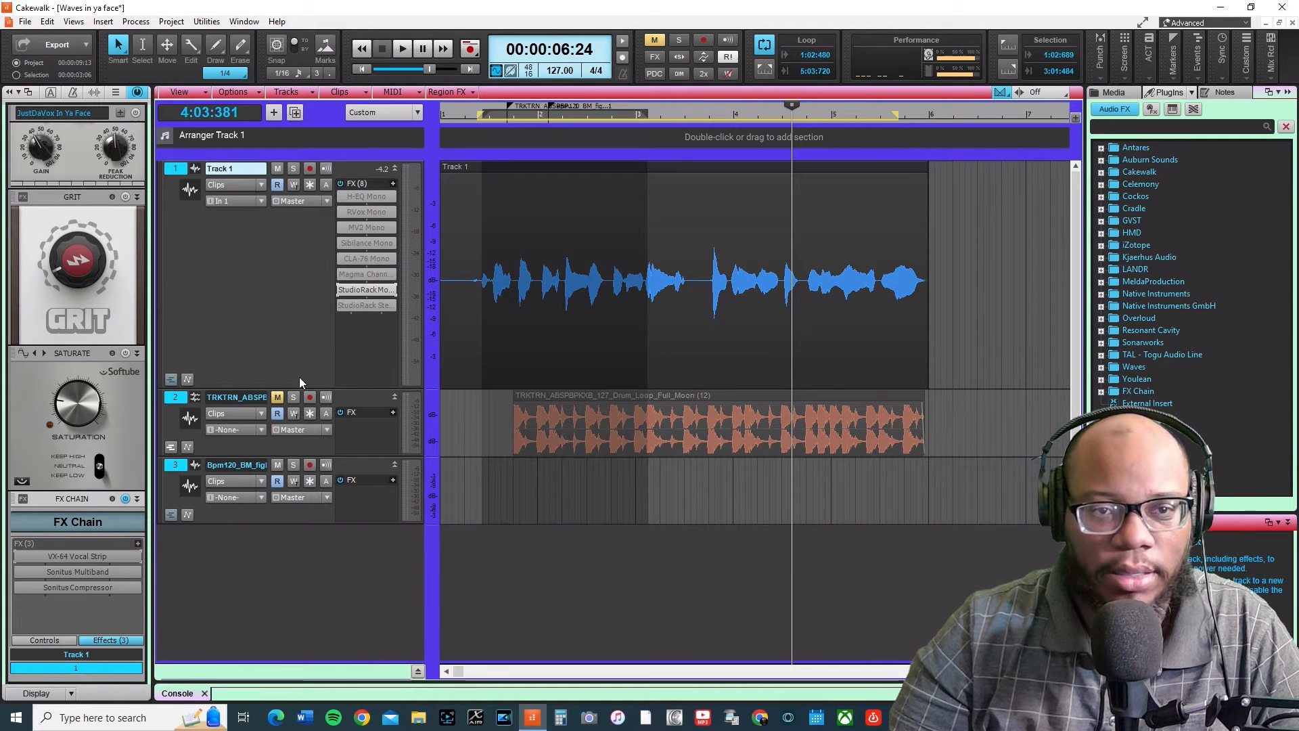
Step: Disable StudioRack Mono on Track 1 and load the local In Ya Face preset in StudioRack Stereo
double_click(371, 289)
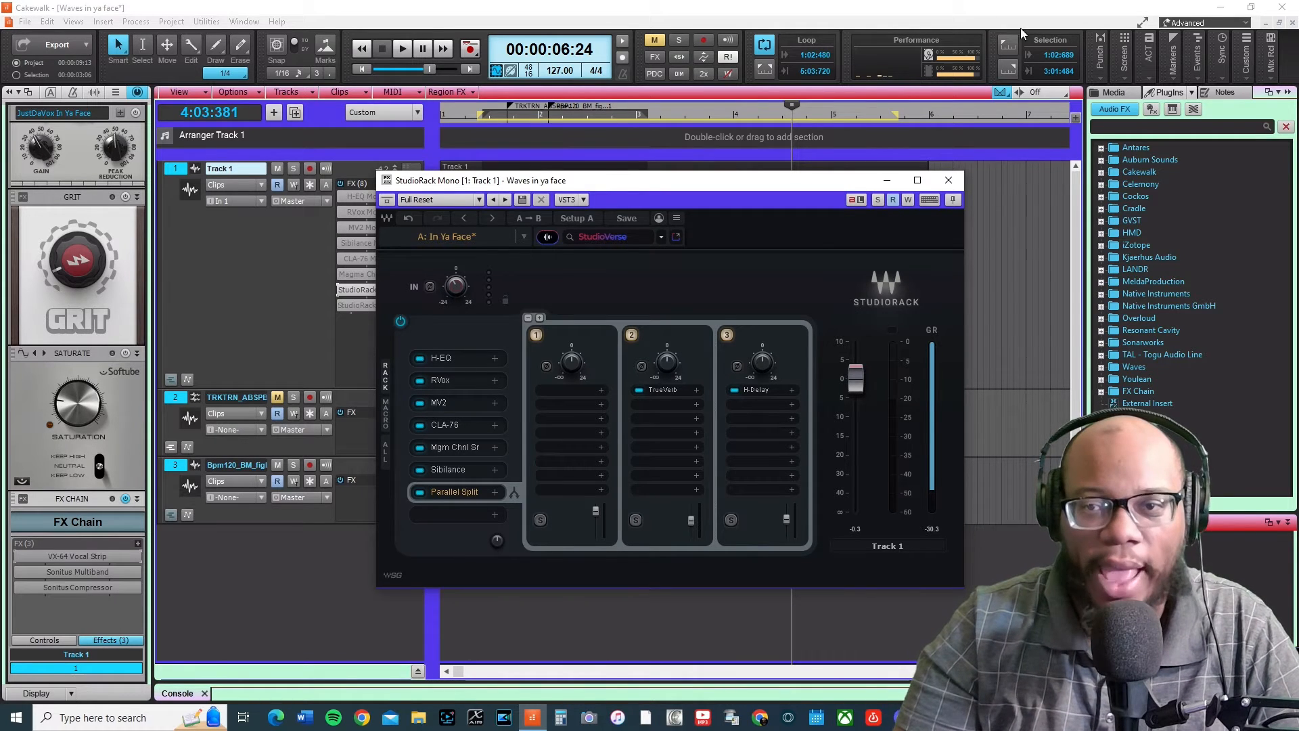
left_click(959, 180)
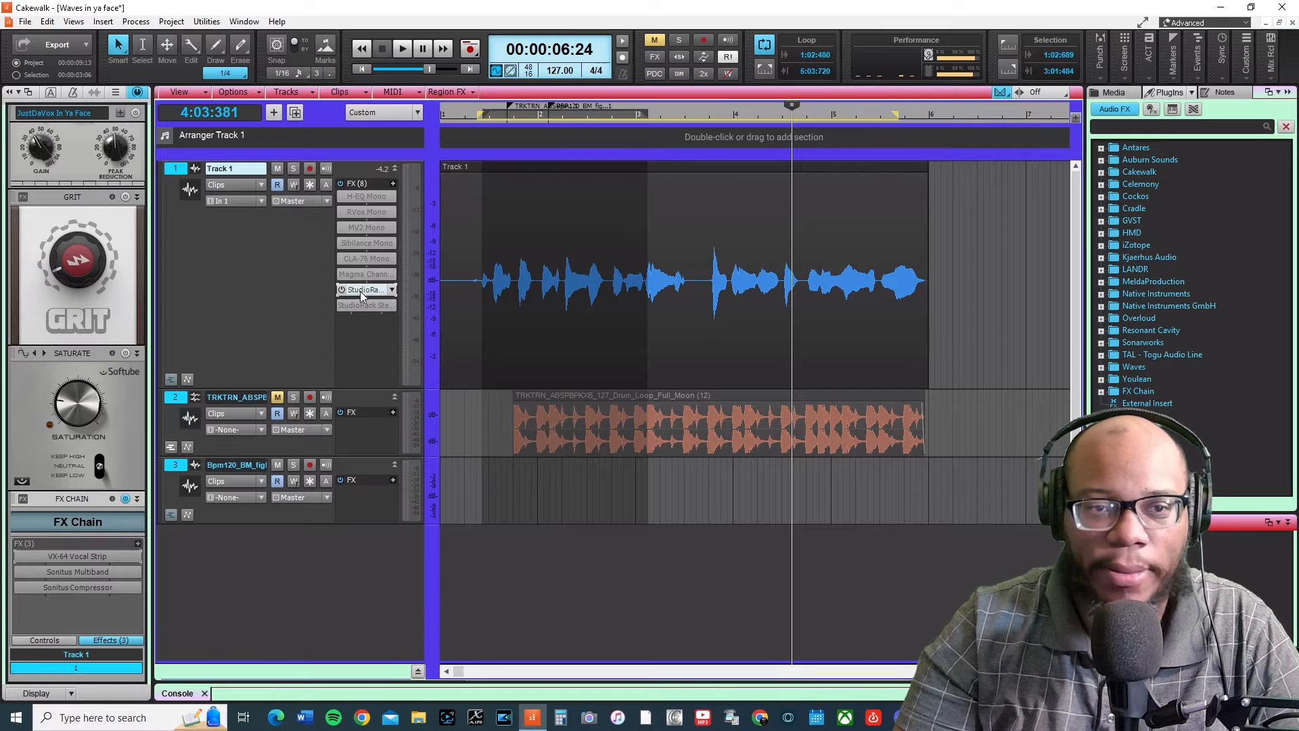
double_click(359, 308)
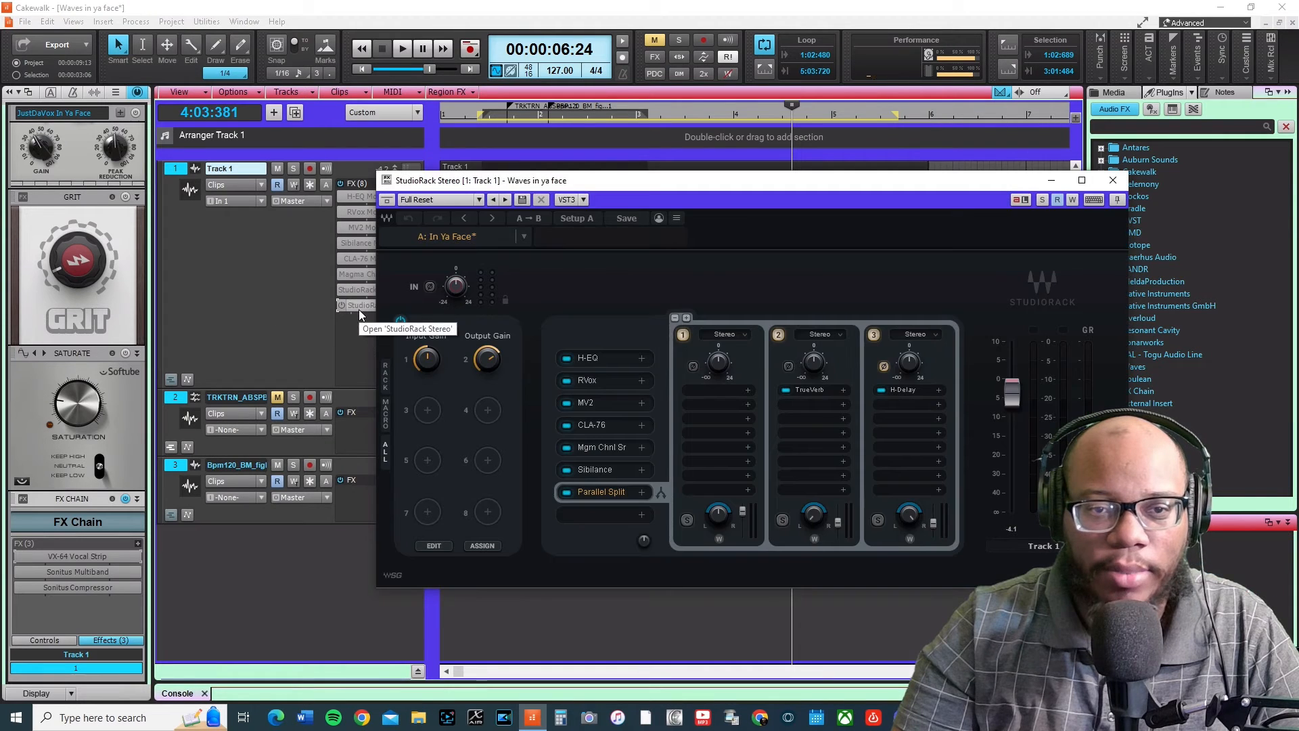
left_click(502, 234)
mouse_move(579, 563)
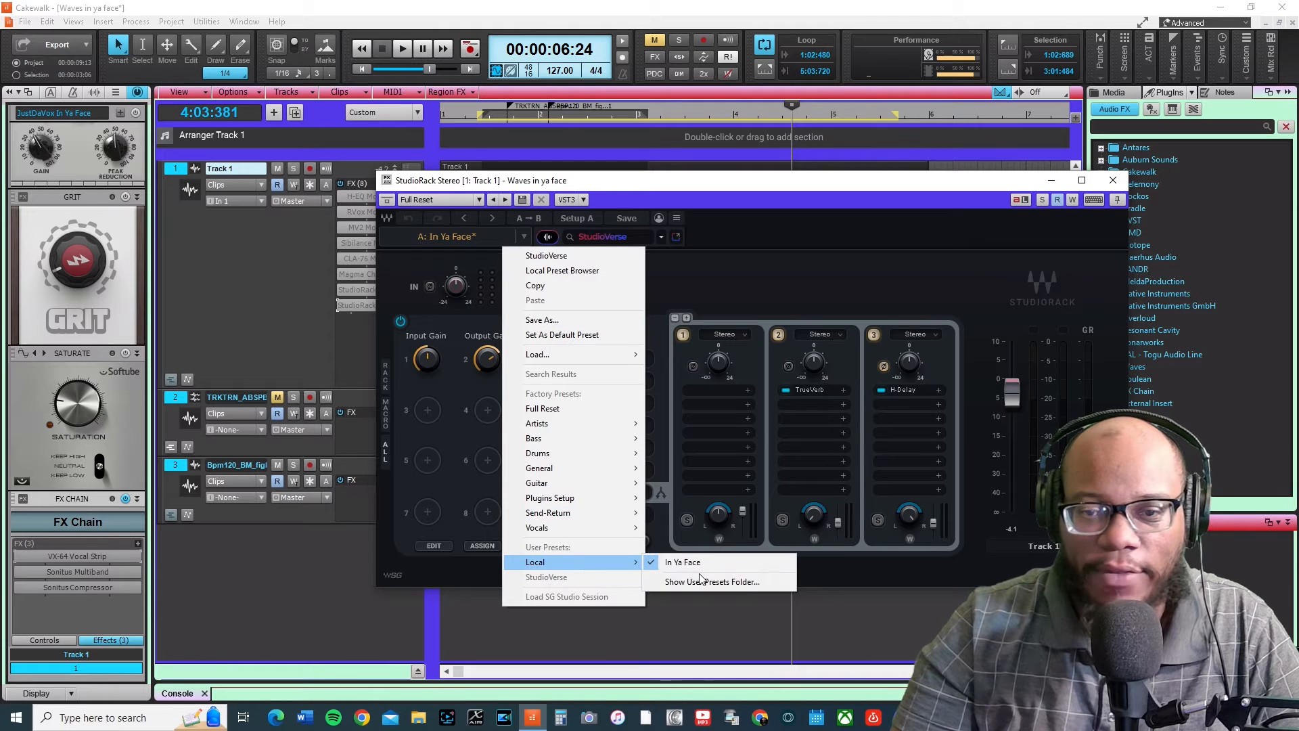
left_click(709, 565)
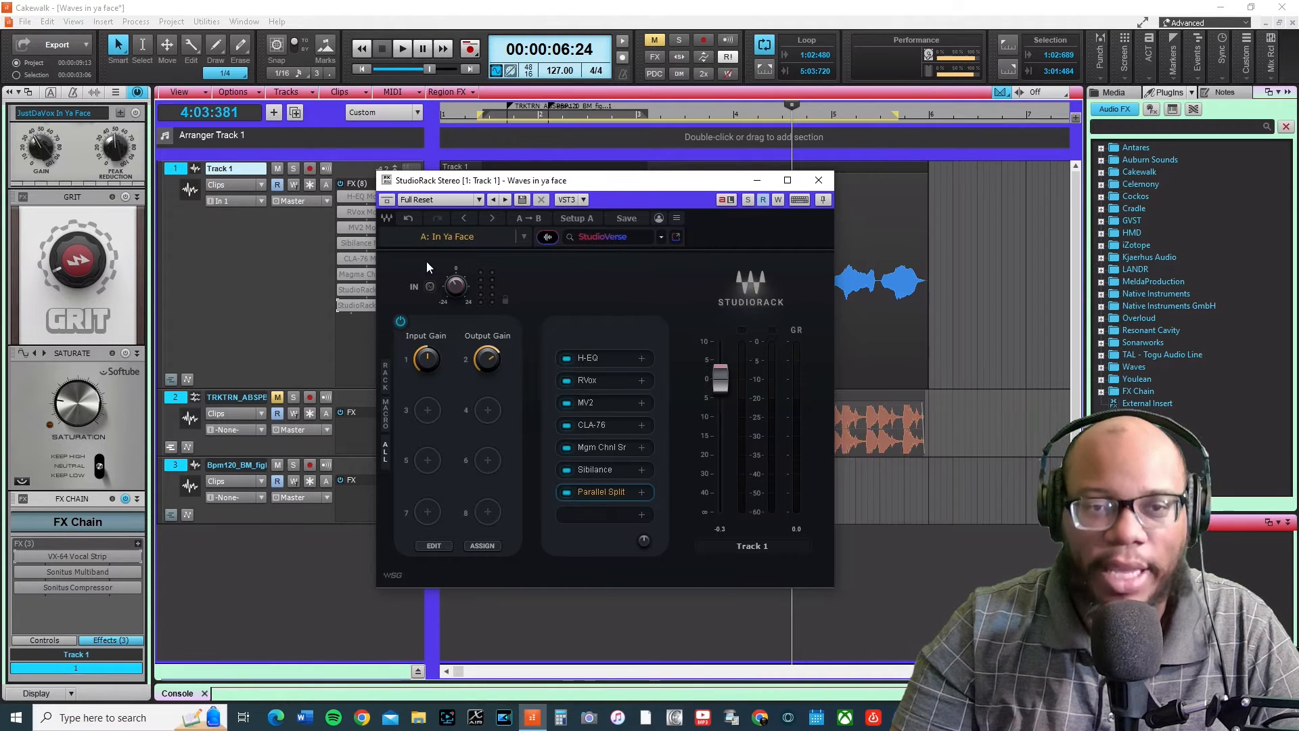
Step: Enable StudioRack Stereo in Track 1's effects bin and show only its macro controls
left_click(338, 305)
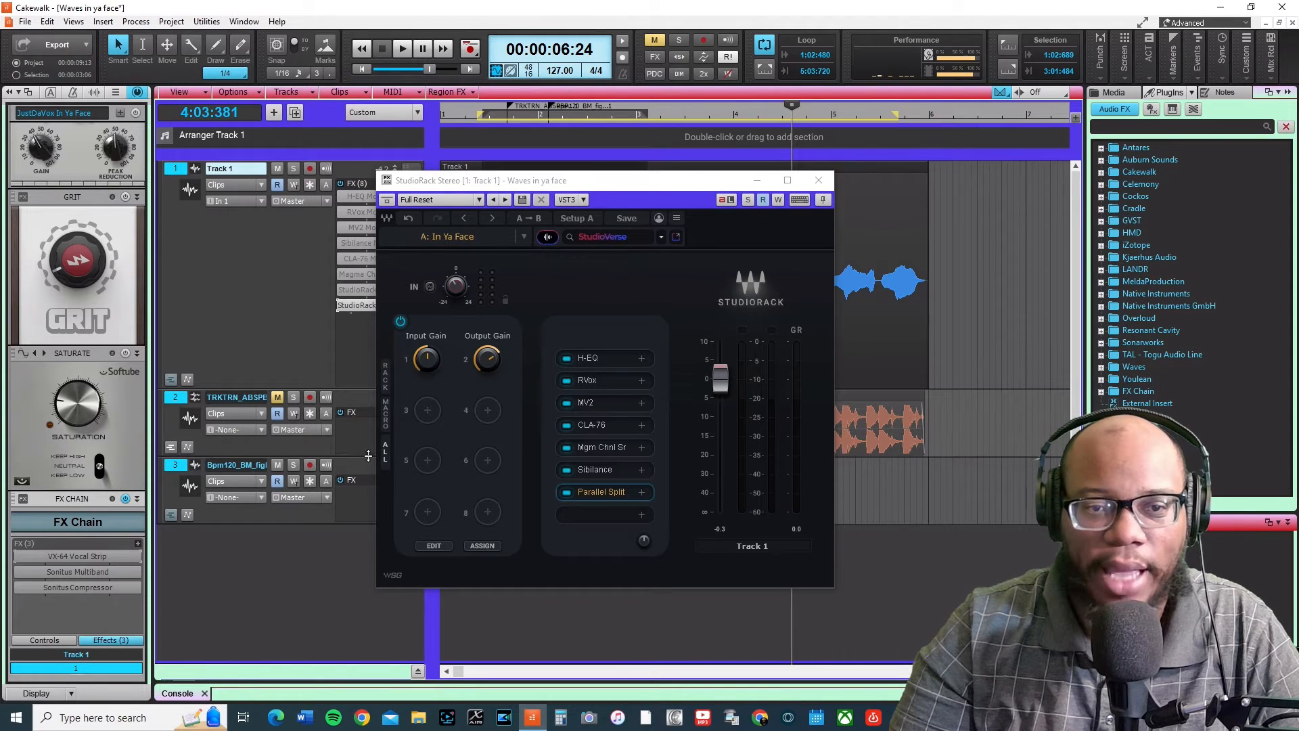
left_click(385, 416)
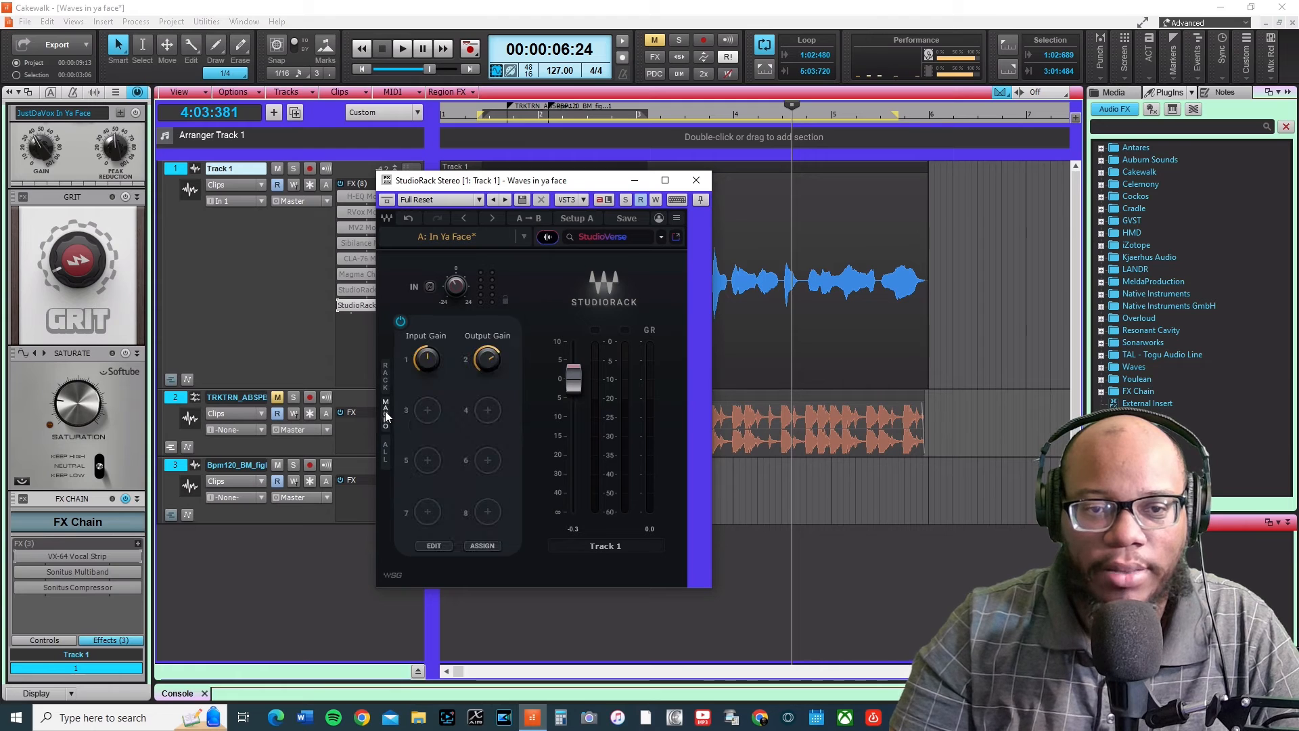
Step: Show all of StudioRack Stereo's controls and expand the Parallel Split into its three branches
left_click(387, 448)
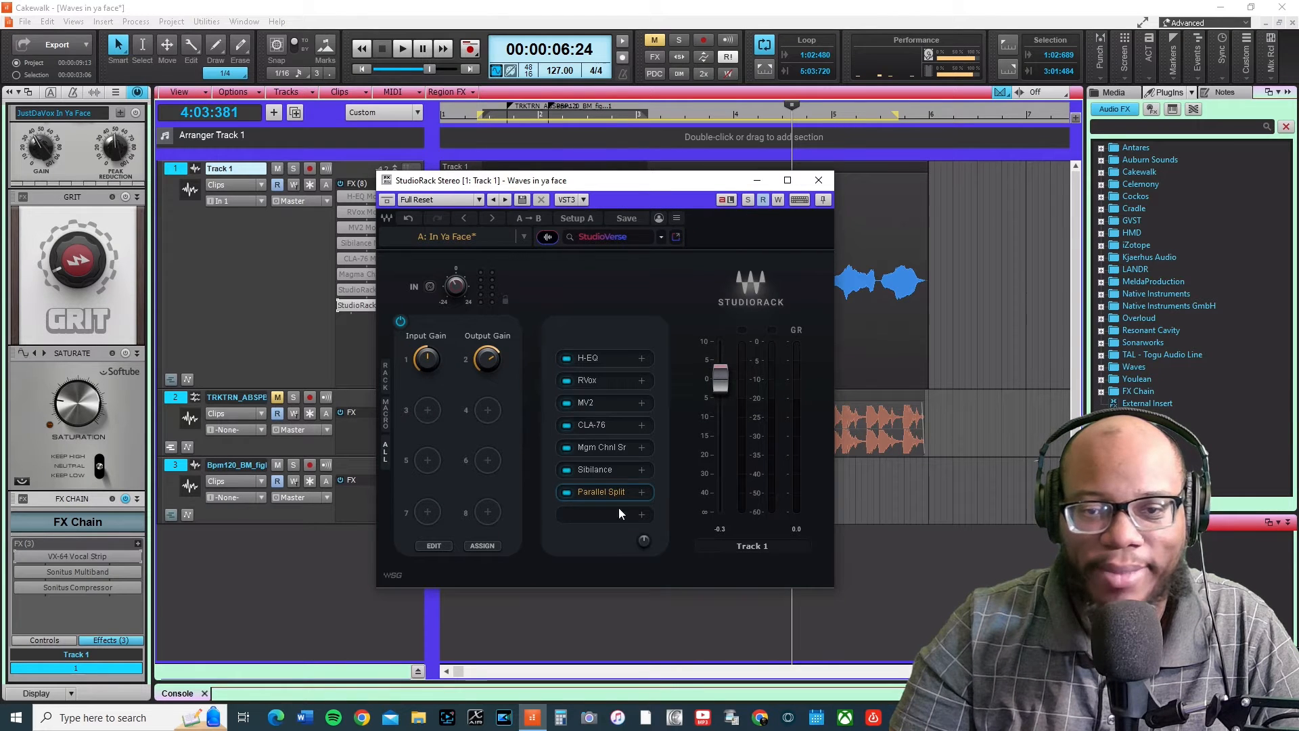
left_click(594, 497)
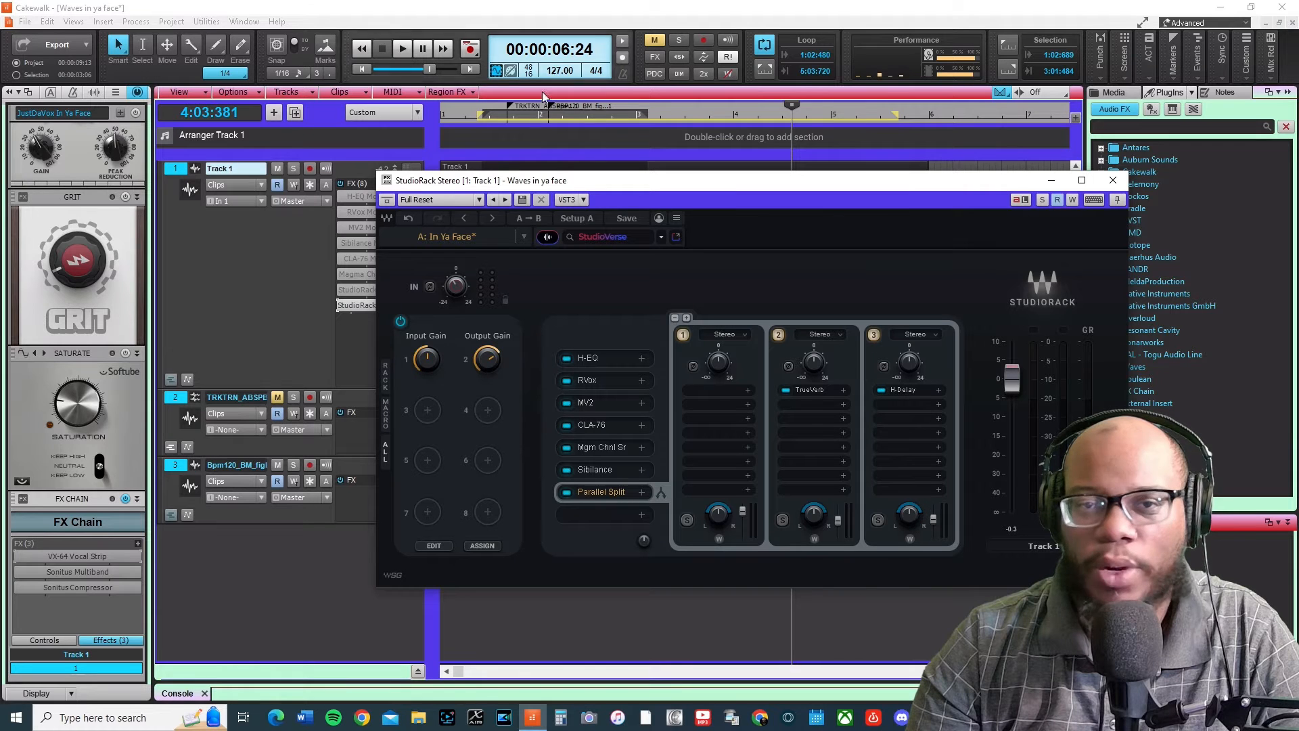
Step: Turn off loop playback, play Track 1 through StudioRack Stereo from just before the vocal starts, and stop
left_click(479, 112)
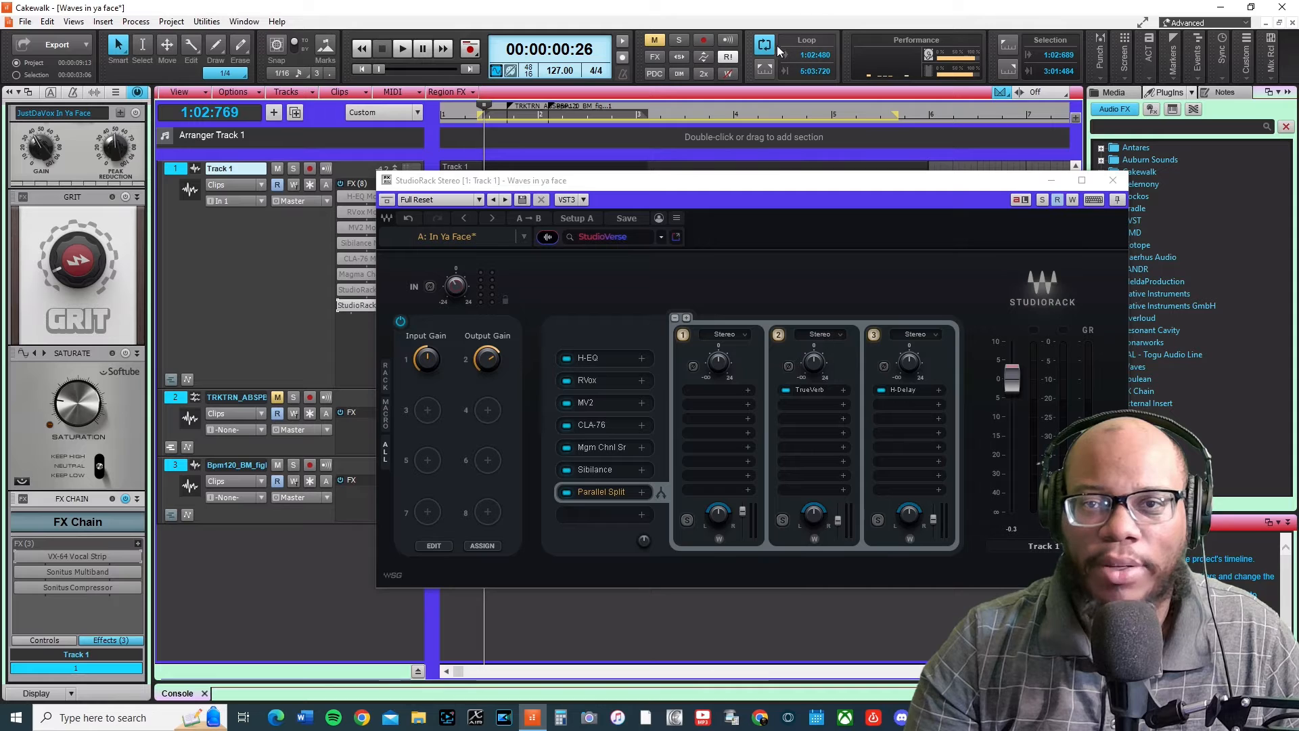
key("l")
left_click(473, 115)
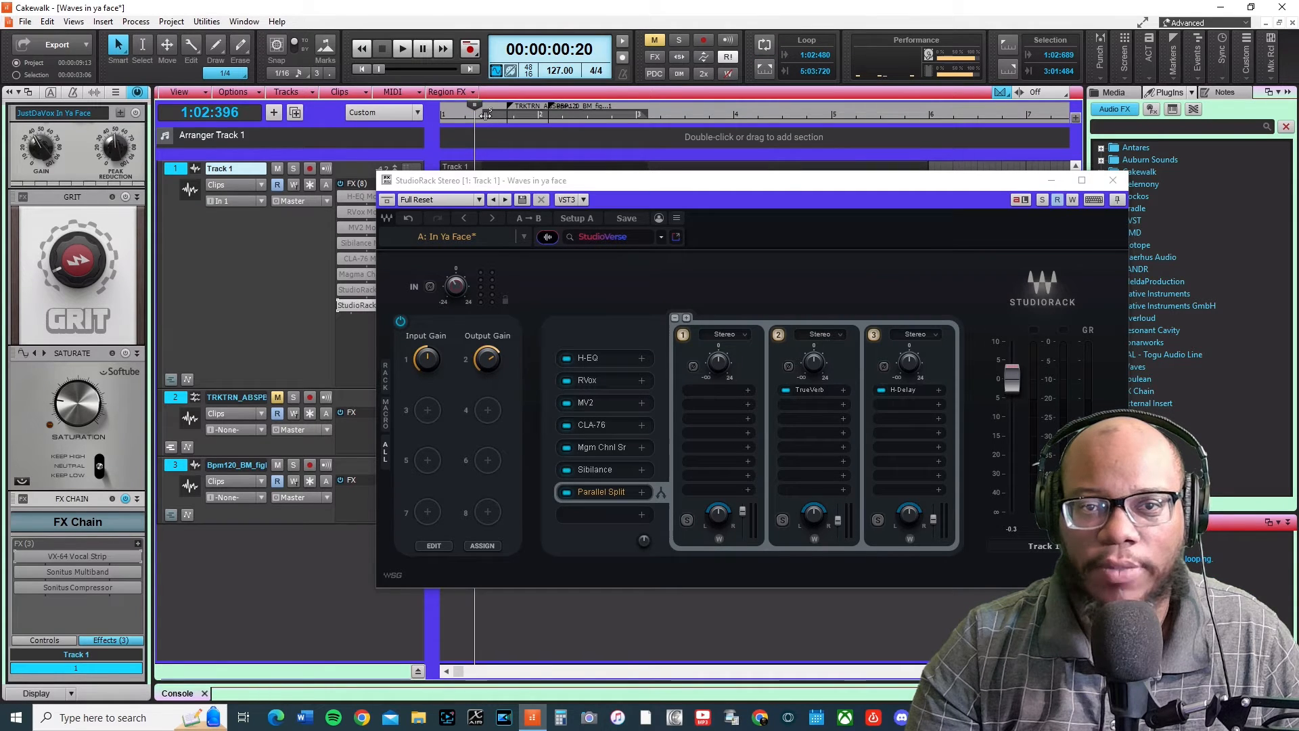
key("space")
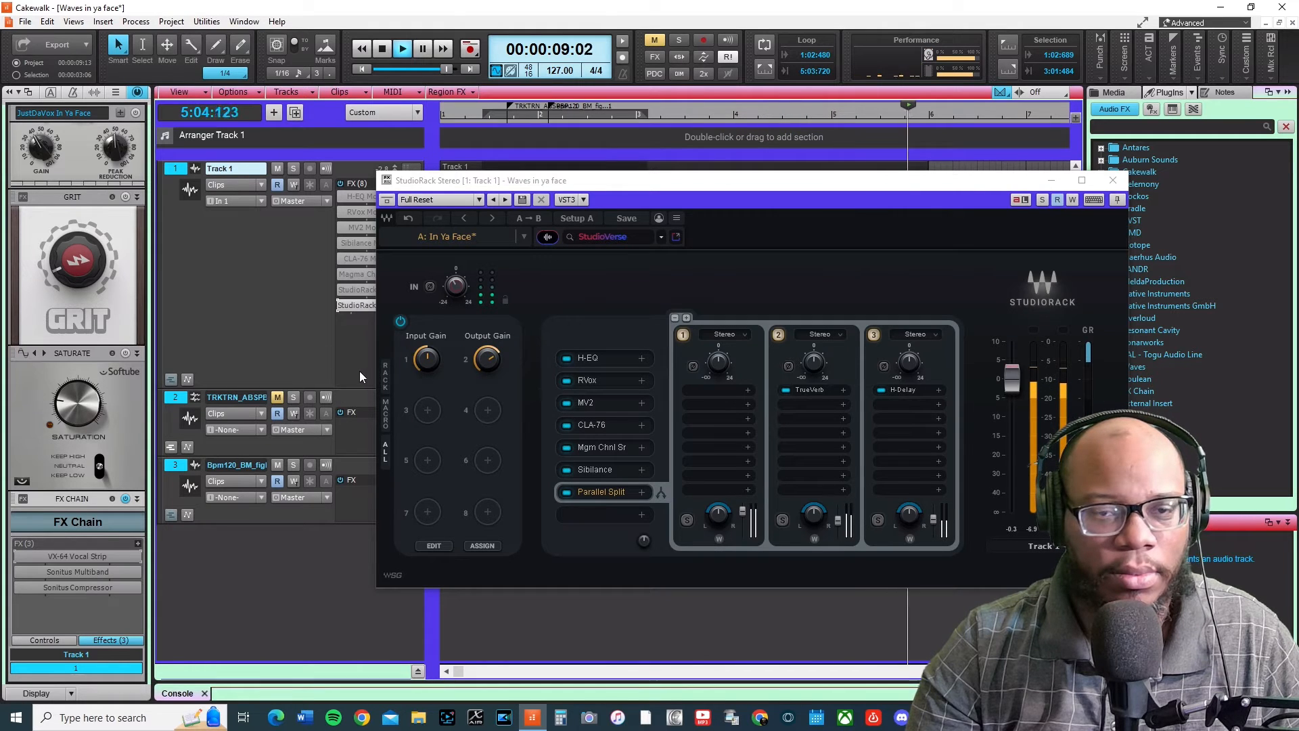
key("space")
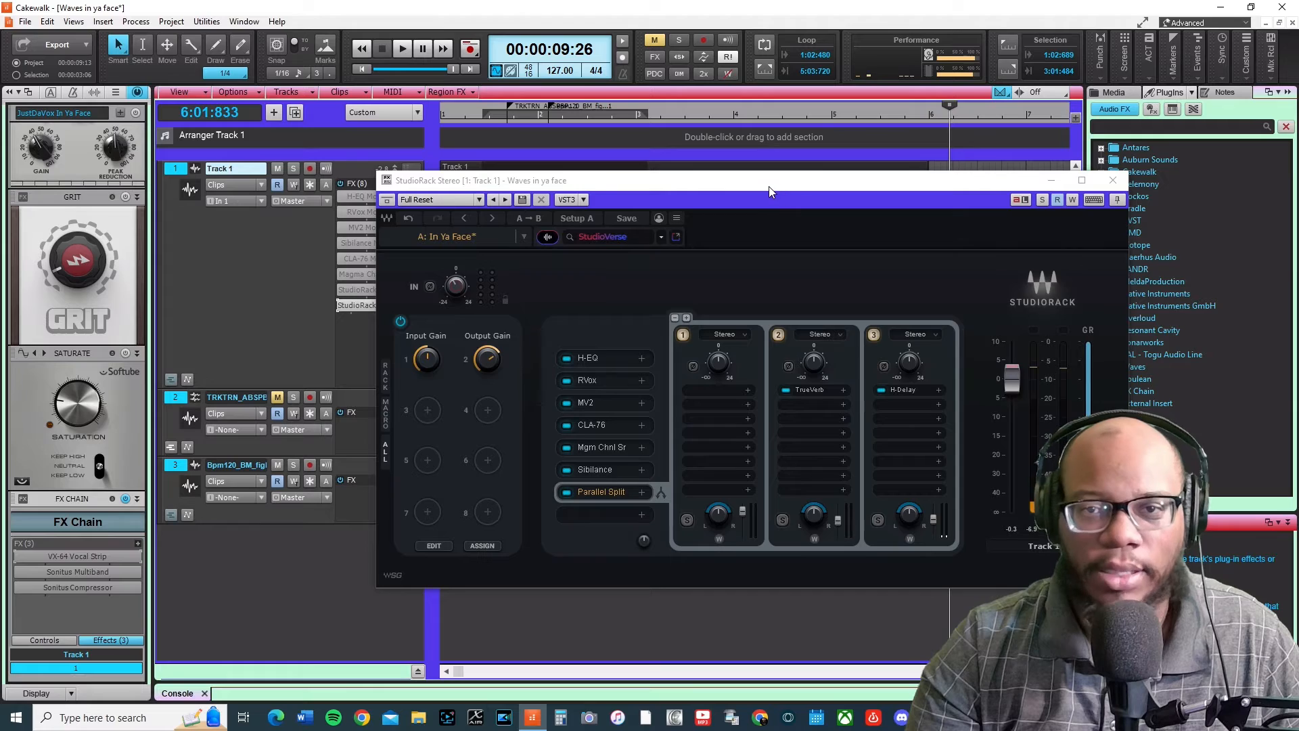
Step: Move the StudioRack Stereo window clear of the track area and examine the H-EQ settings in its chain, closing H-EQ when done
left_click_drag(770, 186, 807, 170)
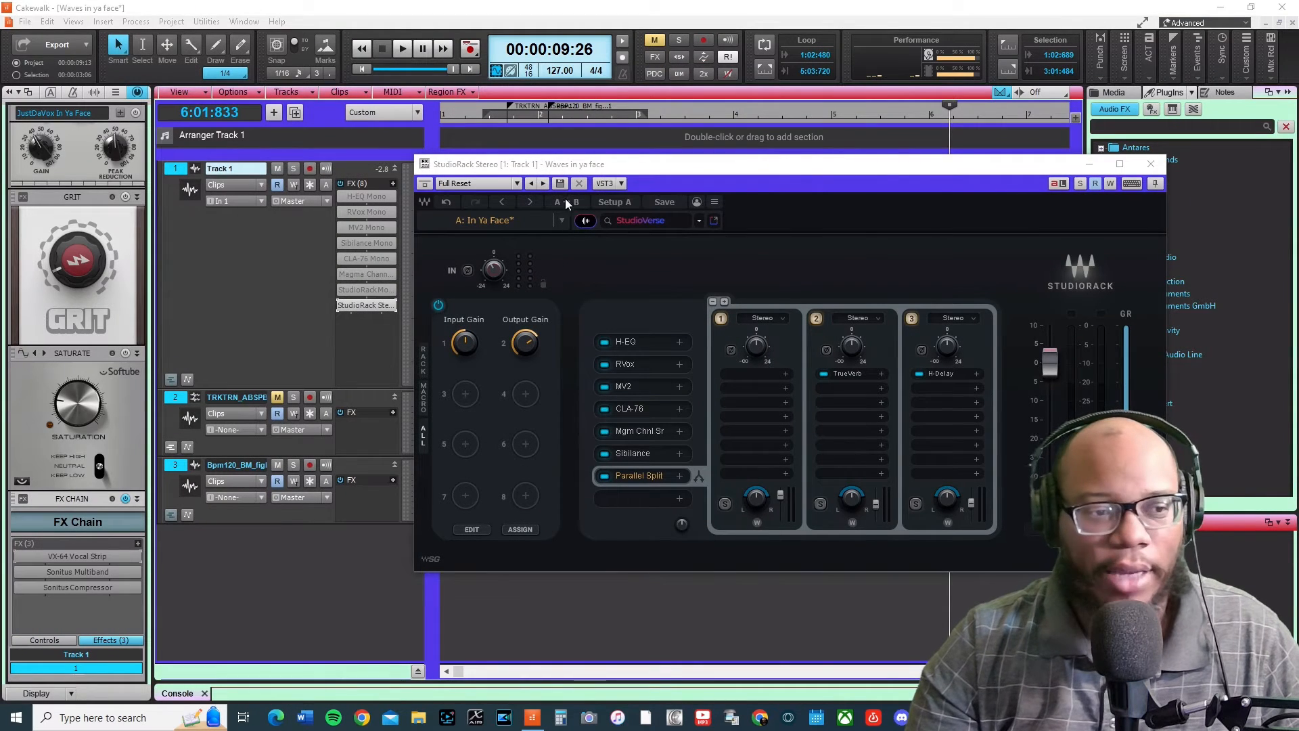
left_click_drag(871, 168, 799, 121)
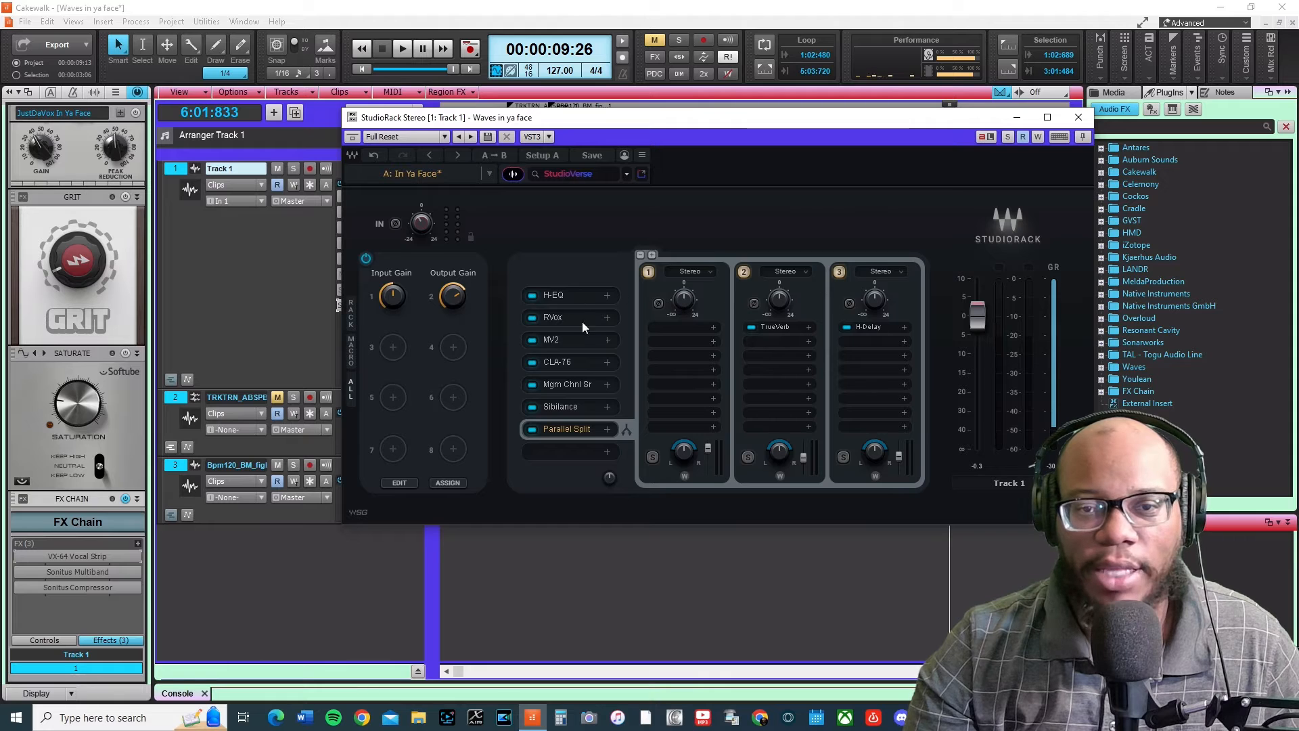
left_click(578, 298)
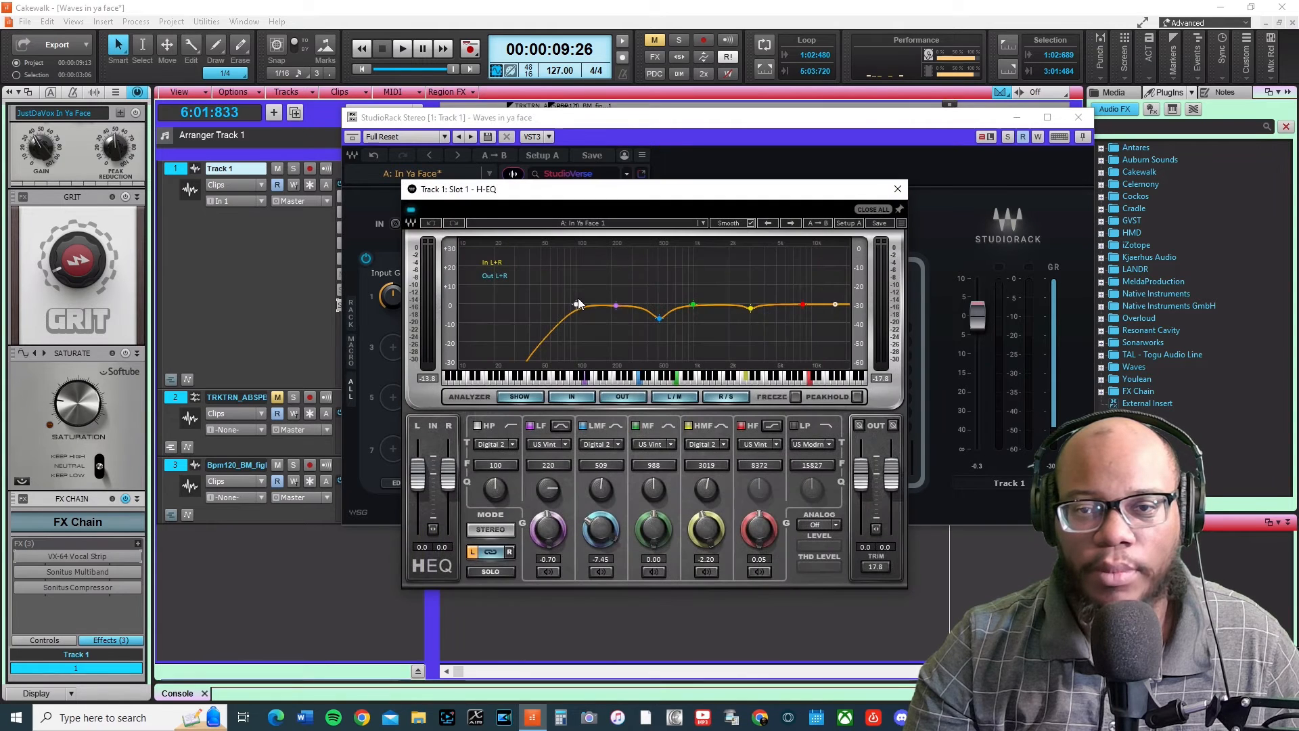
left_click(895, 187)
left_click(609, 479)
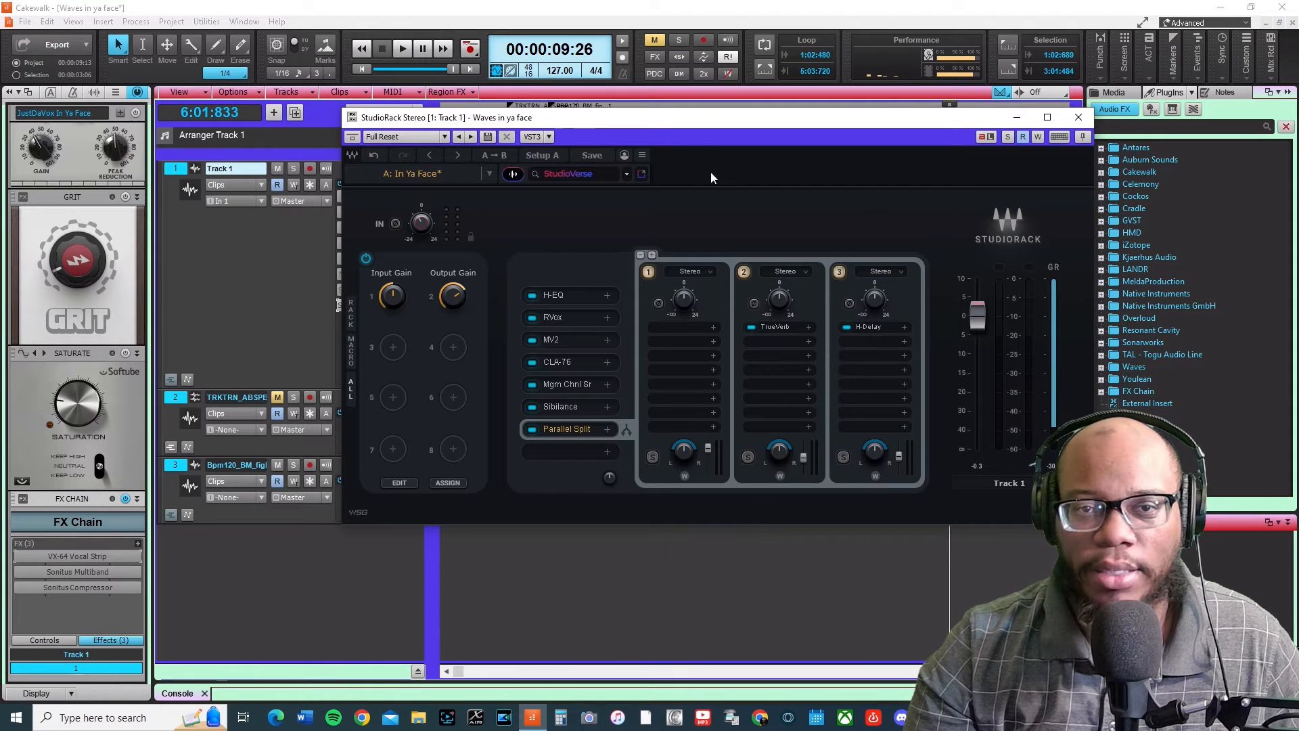
Step: Reposition the StudioRack Stereo window and adjust the panning of the TrueVerb branch in the Parallel Split
left_click_drag(692, 127, 605, 216)
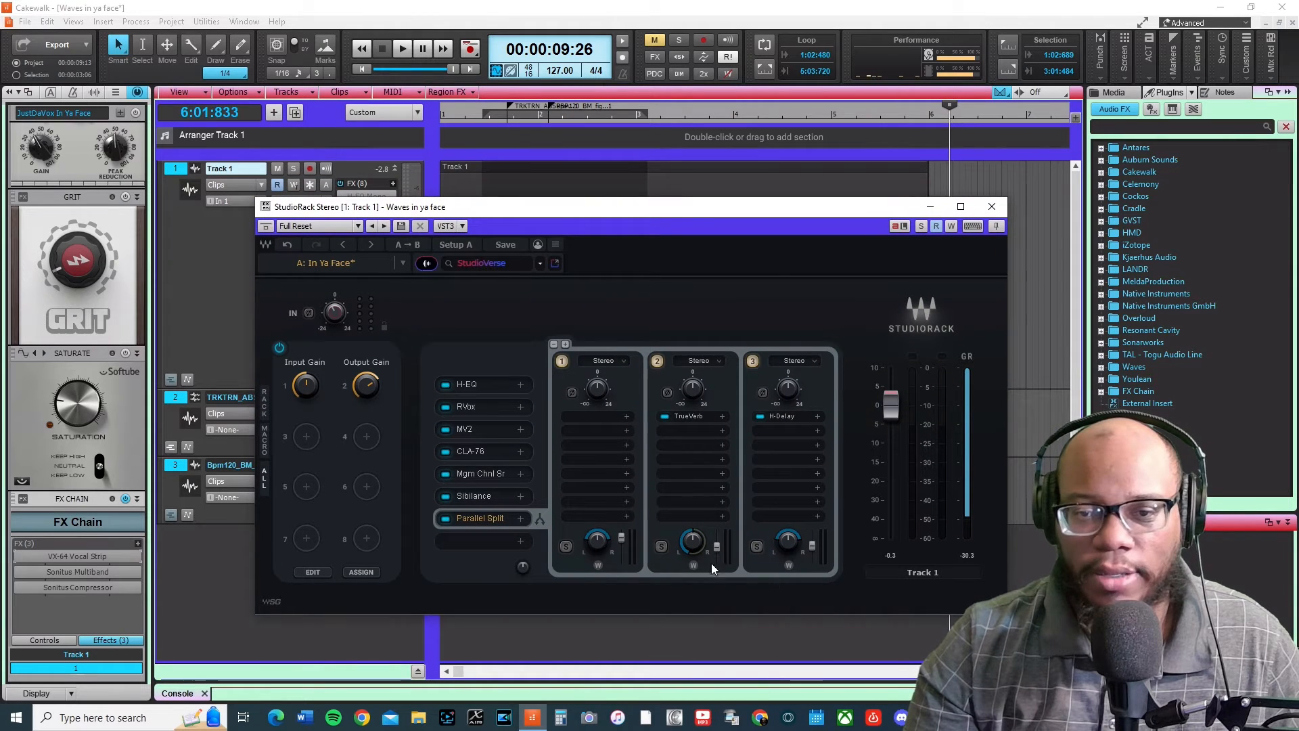
left_click_drag(691, 542, 691, 534)
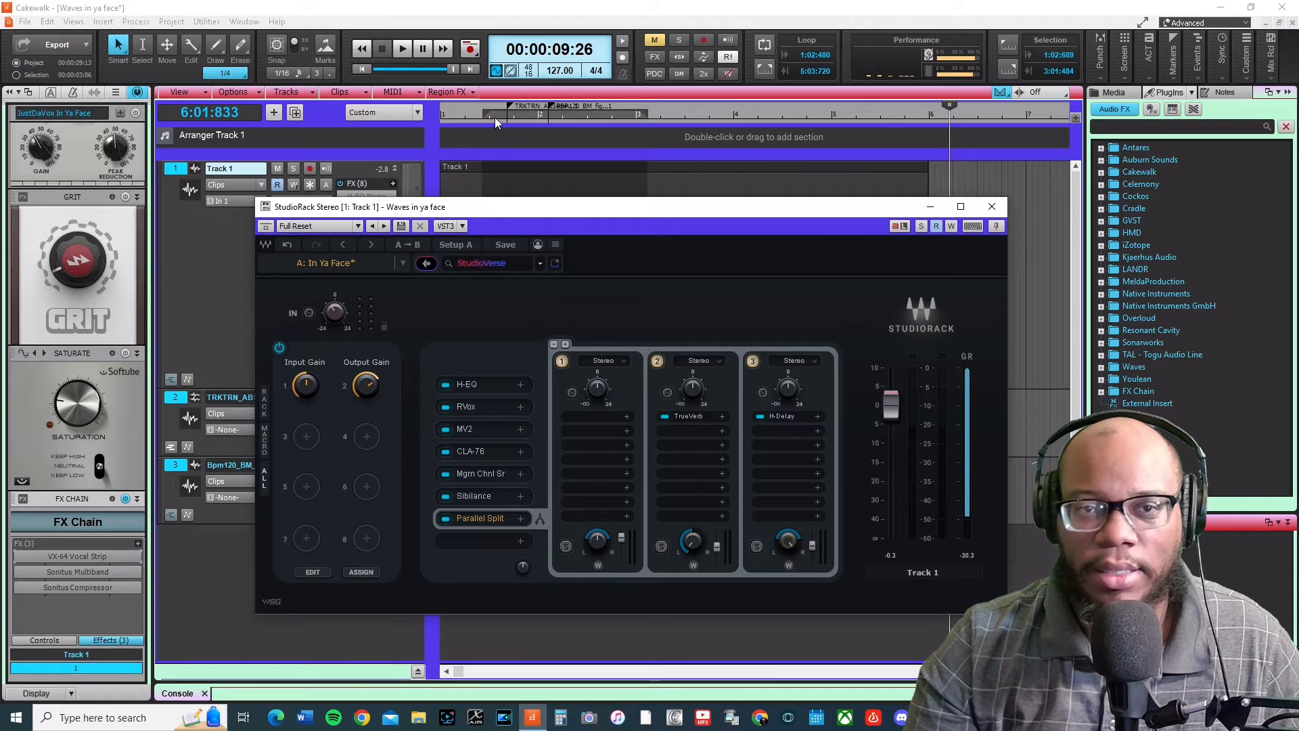
Step: Play from near the start of the vocal and solo the TrueVerb branch, followed by the H-Delay branch
left_click(492, 117)
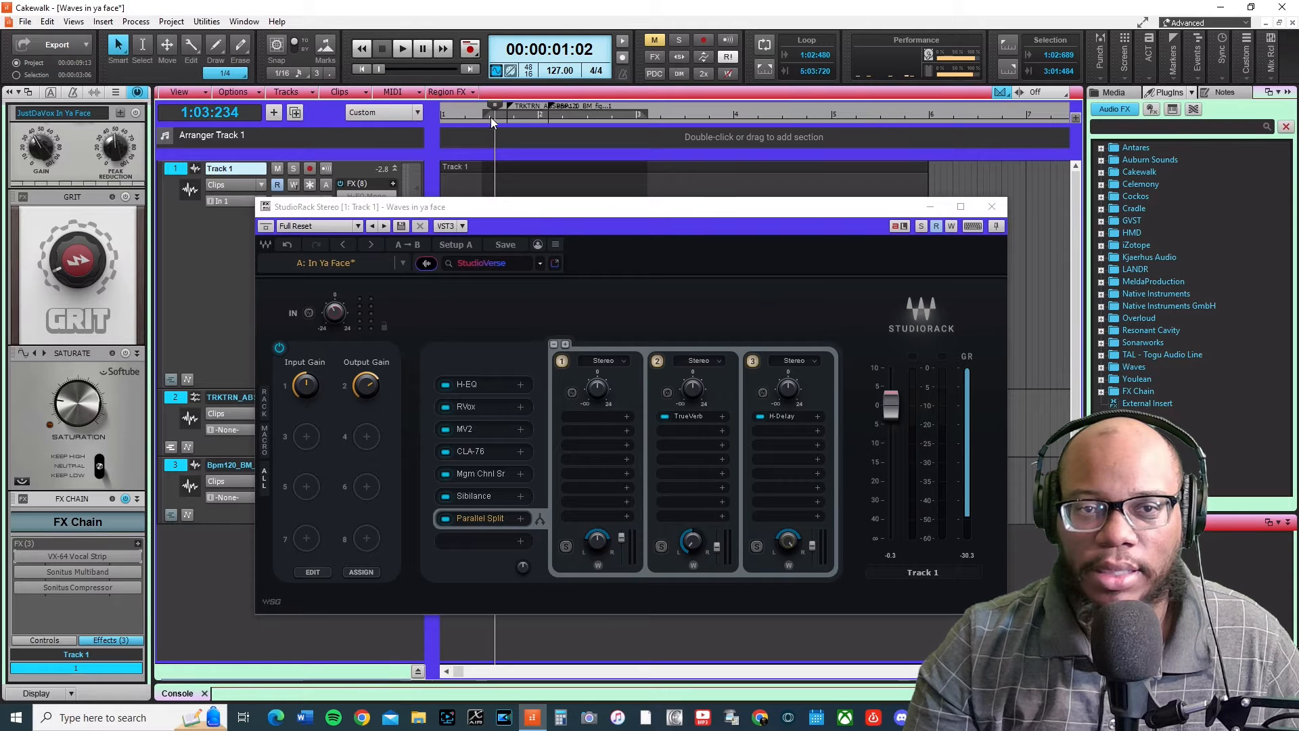
key("space")
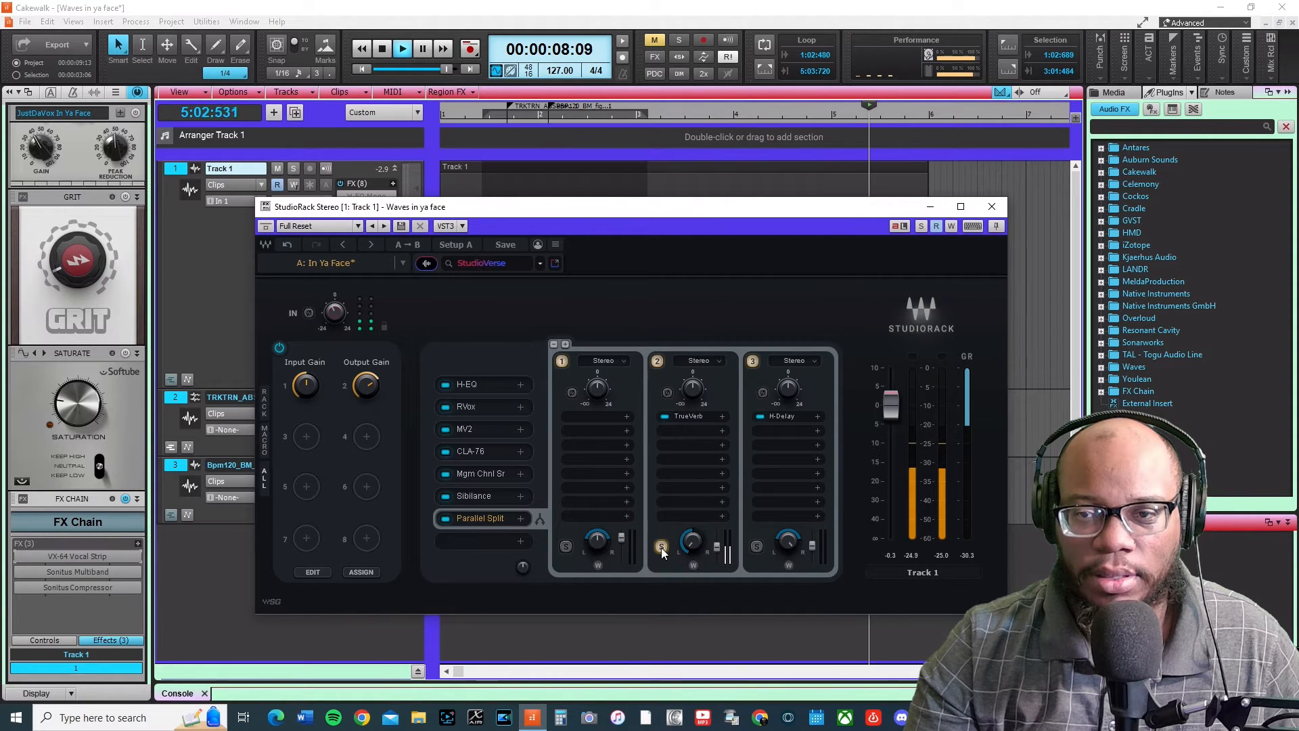
left_click(757, 546)
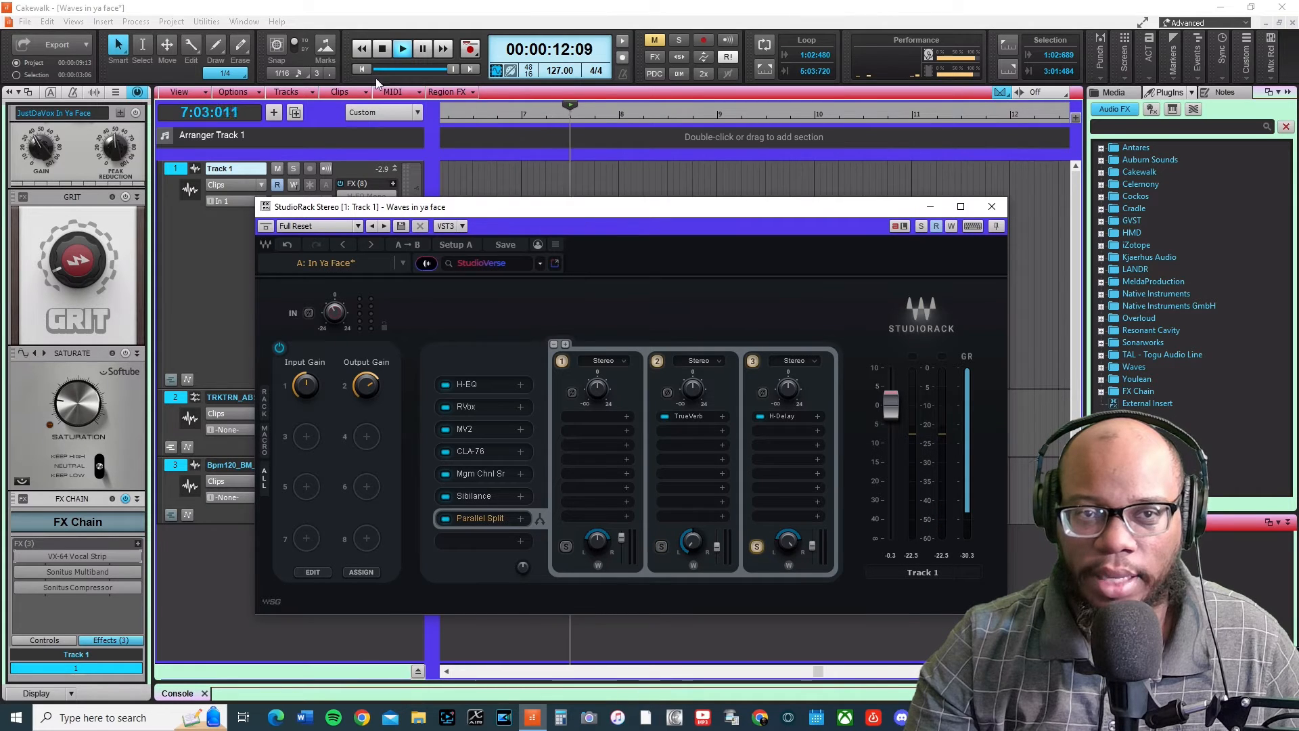
Step: Restart playback from the beginning, clear the H-Delay solo to hear the full chain, and solo the TrueVerb branch again
left_click(360, 66)
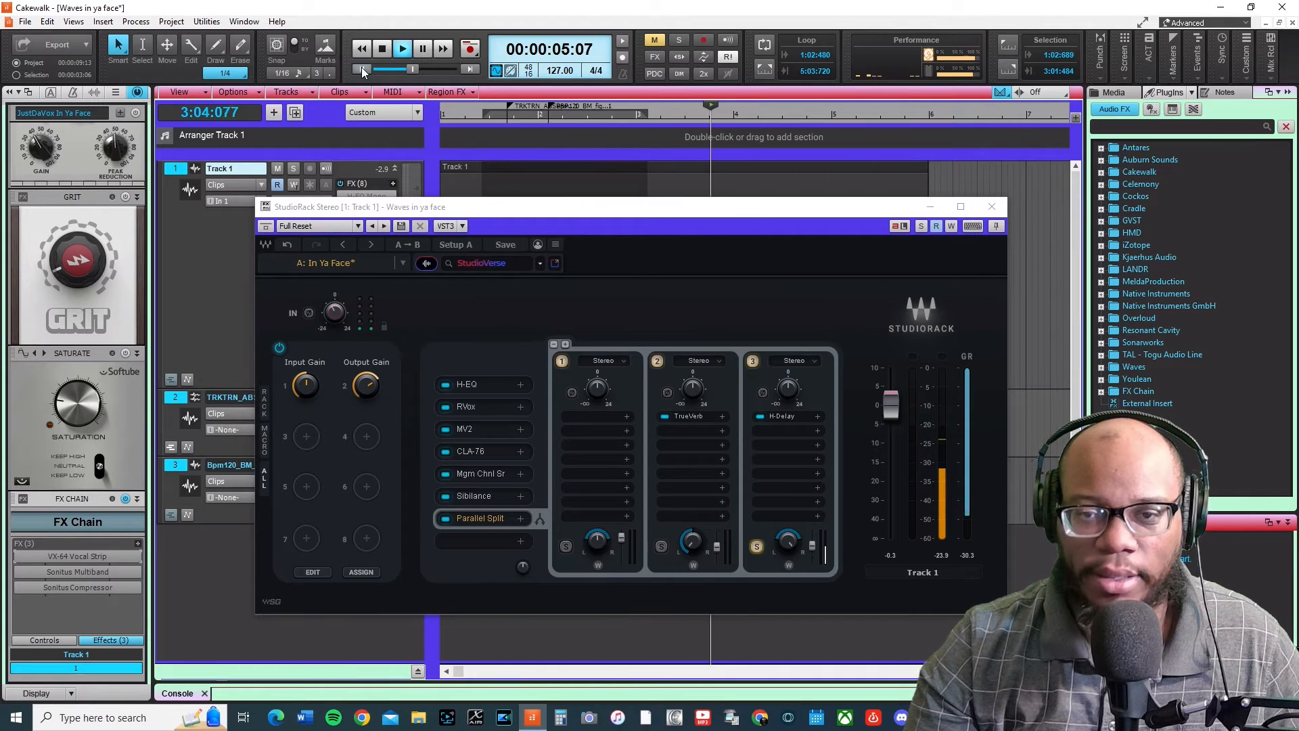
left_click(663, 545)
left_click(757, 546)
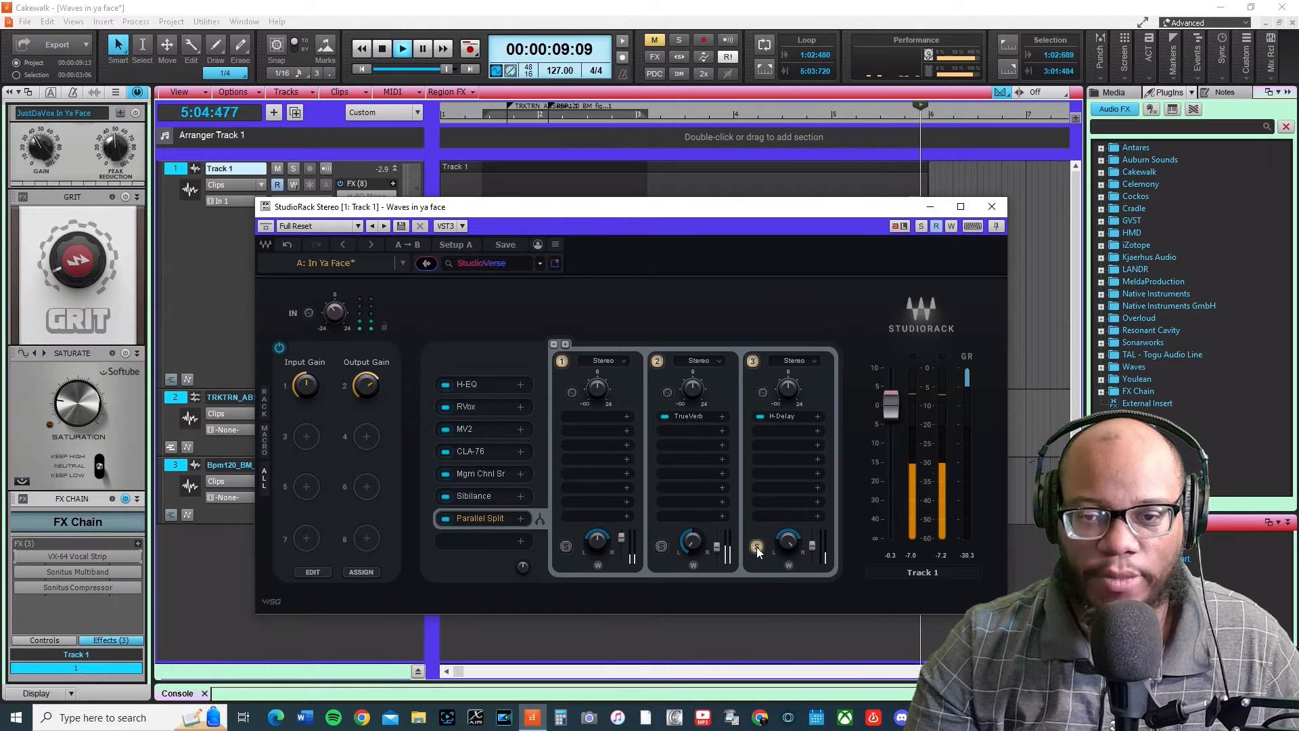
left_click(663, 546)
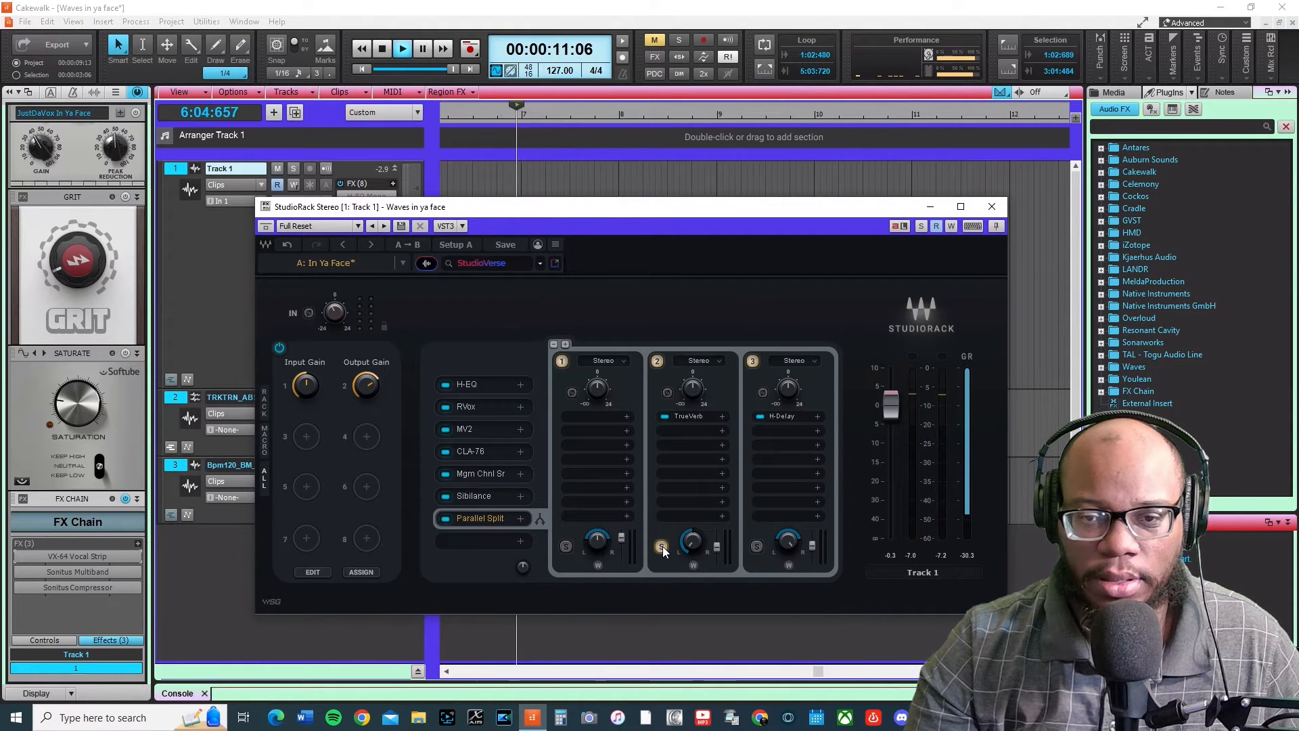
Step: Replay from the beginning with the TrueVerb solo cleared, stop playback, and return to the project start
left_click(363, 66)
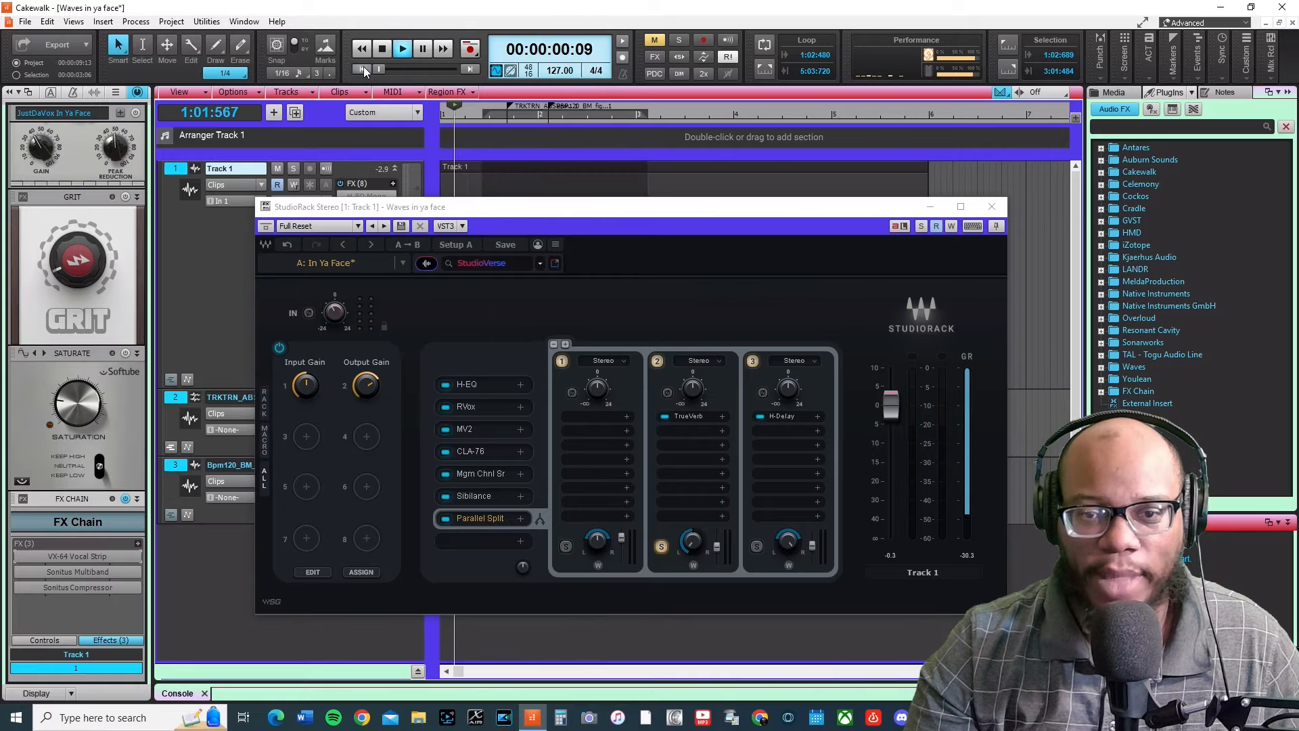
left_click(663, 548)
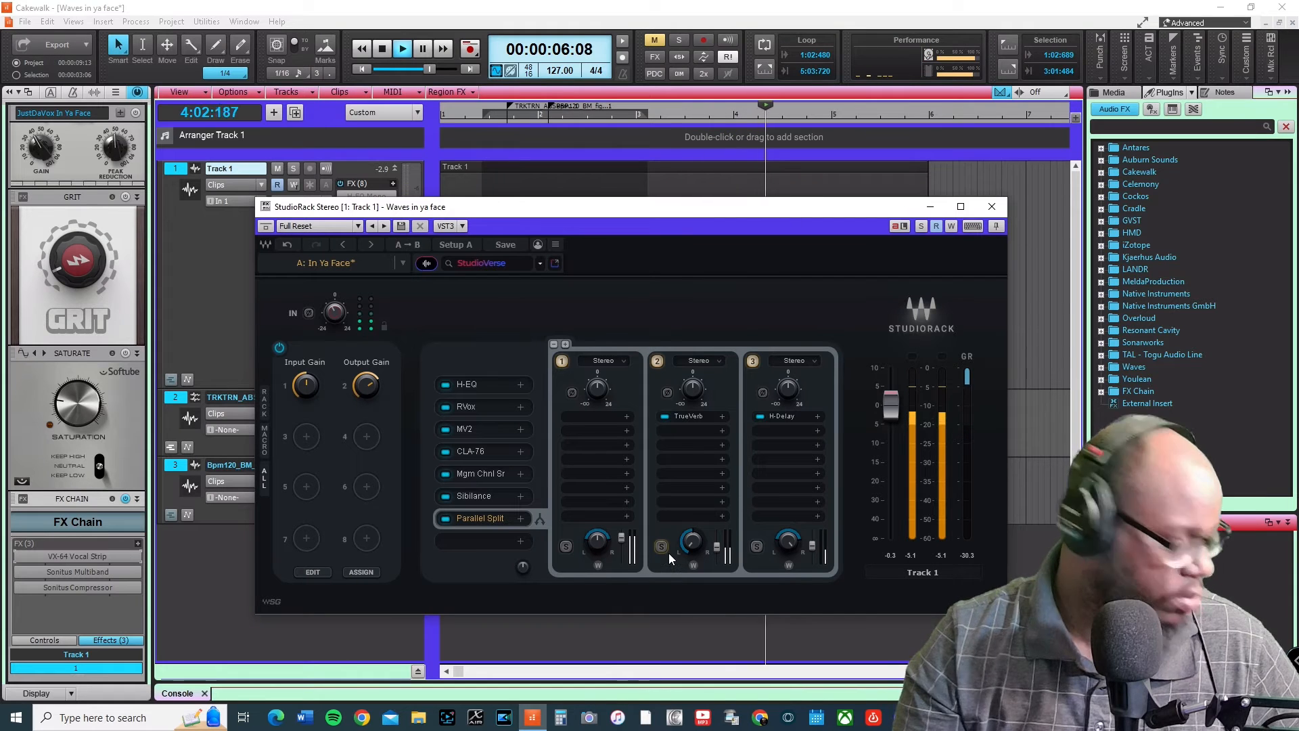
left_click(661, 546)
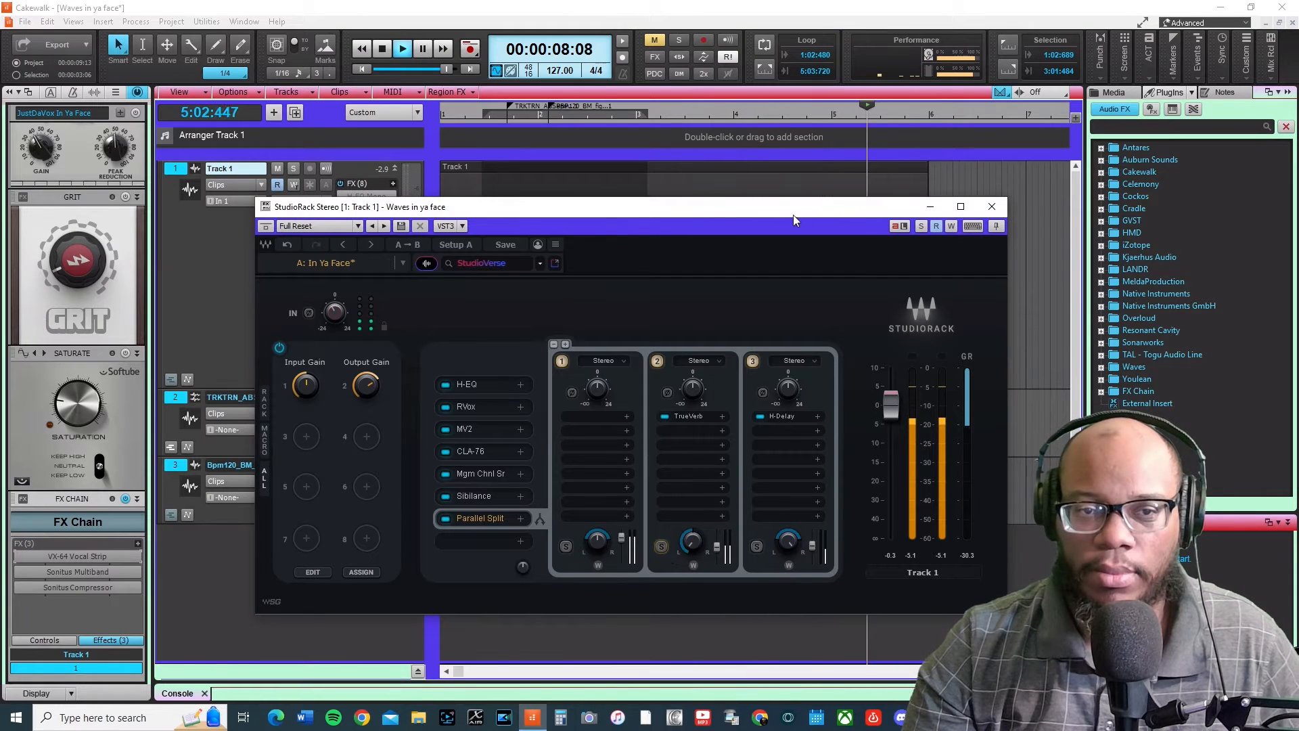
left_click(382, 51)
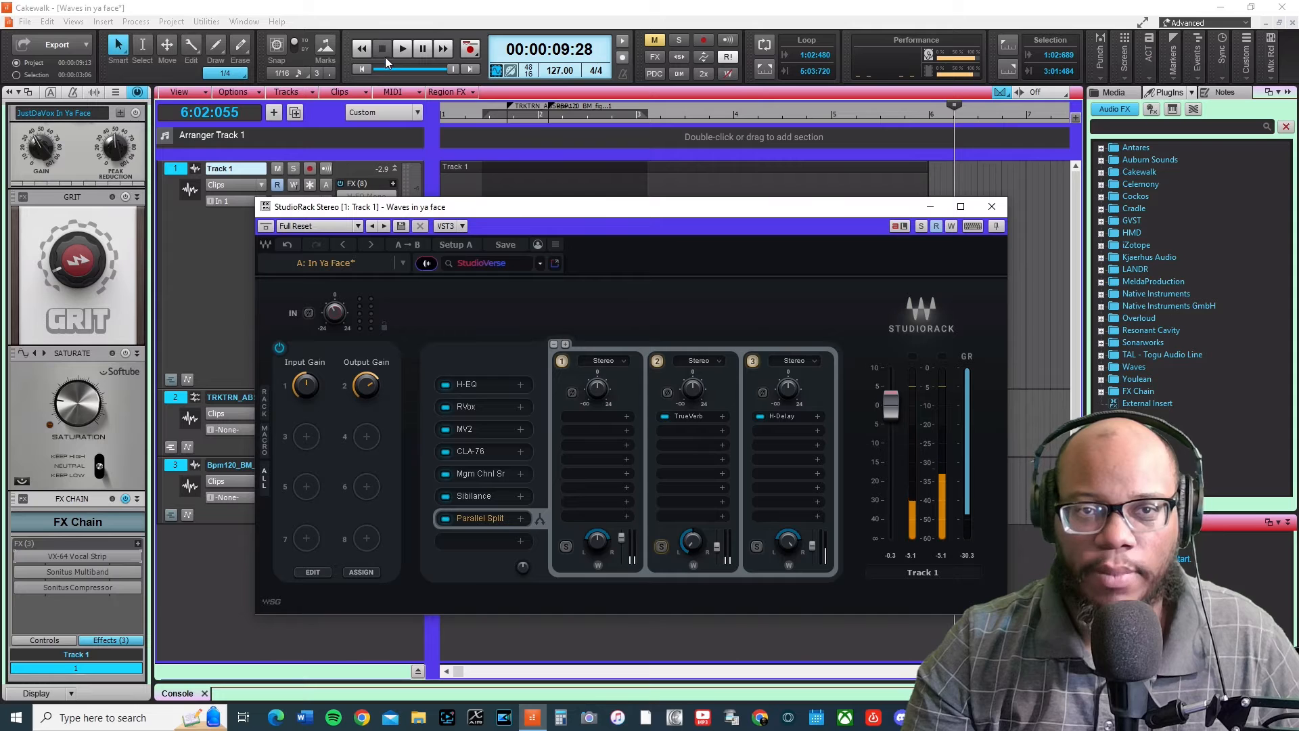
left_click(362, 70)
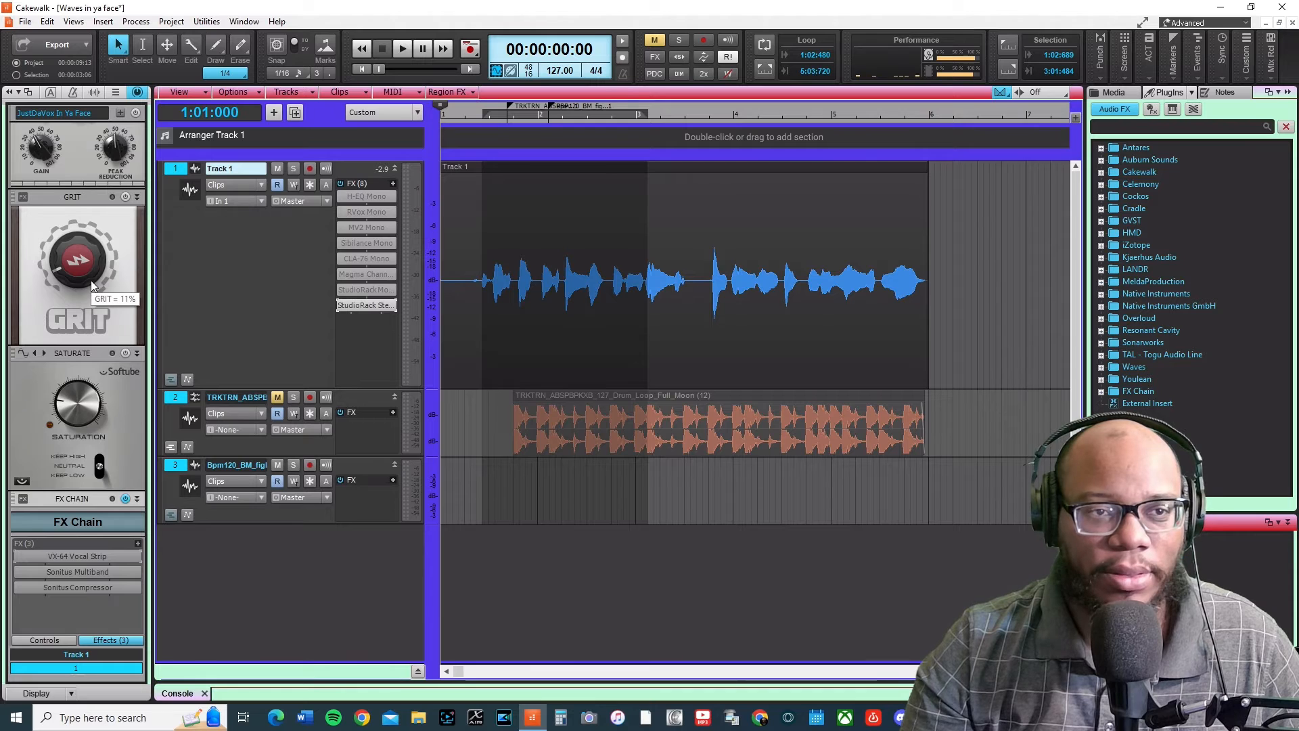
Step: Review Track 1's ProChannel and the plug-ins available for insertion in its FX Chain, without adding one
mouse_move(68, 266)
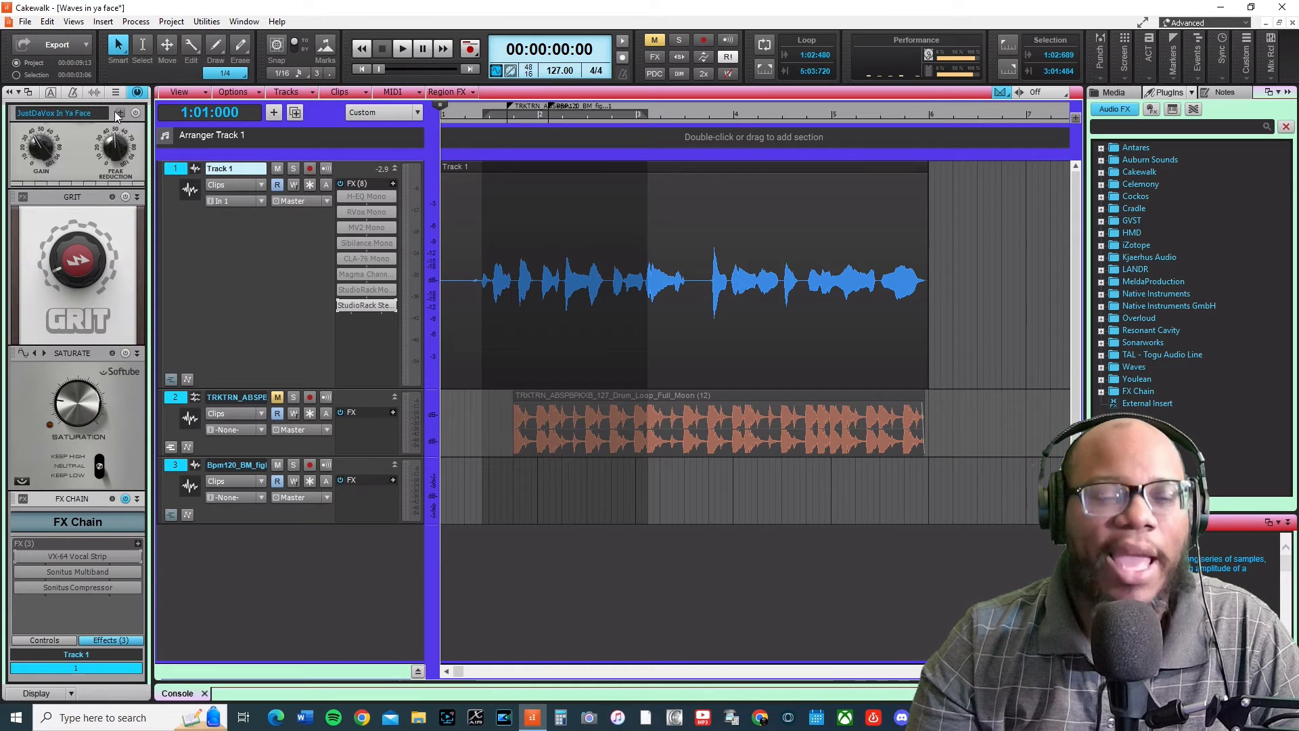
mouse_move(96, 120)
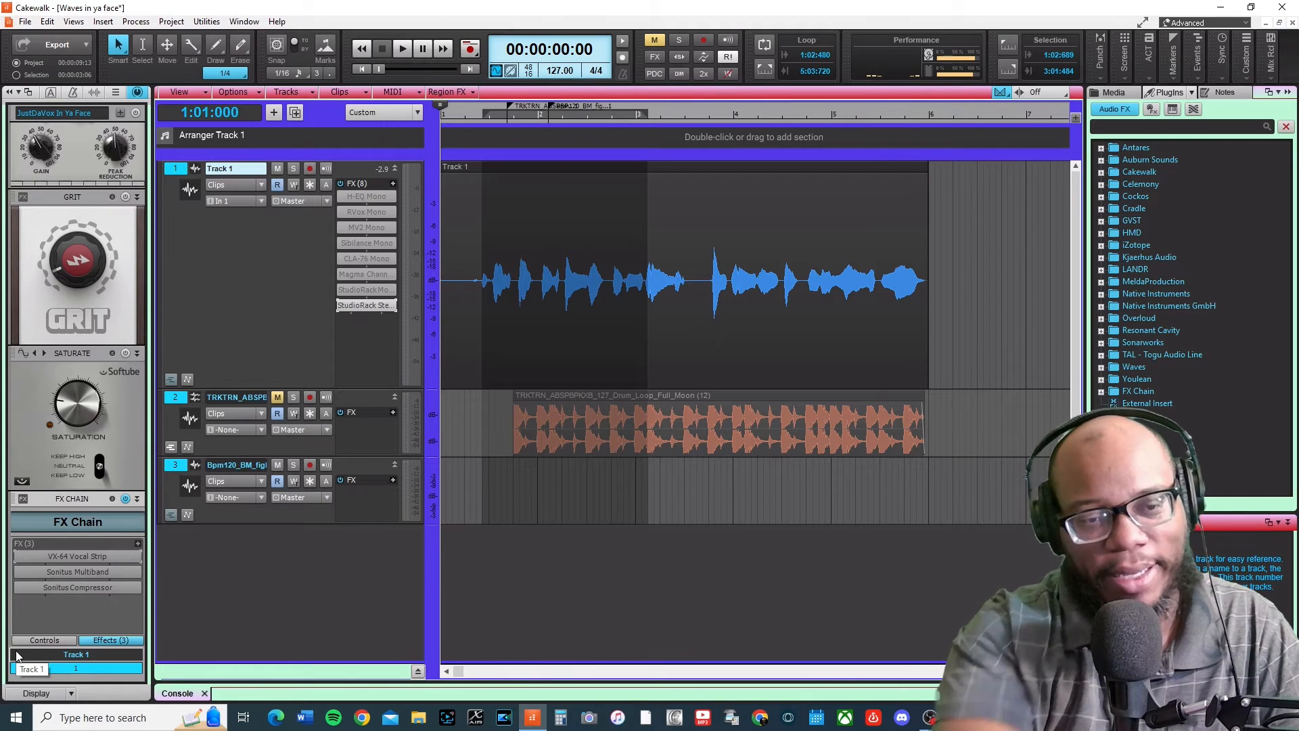
right_click(66, 608)
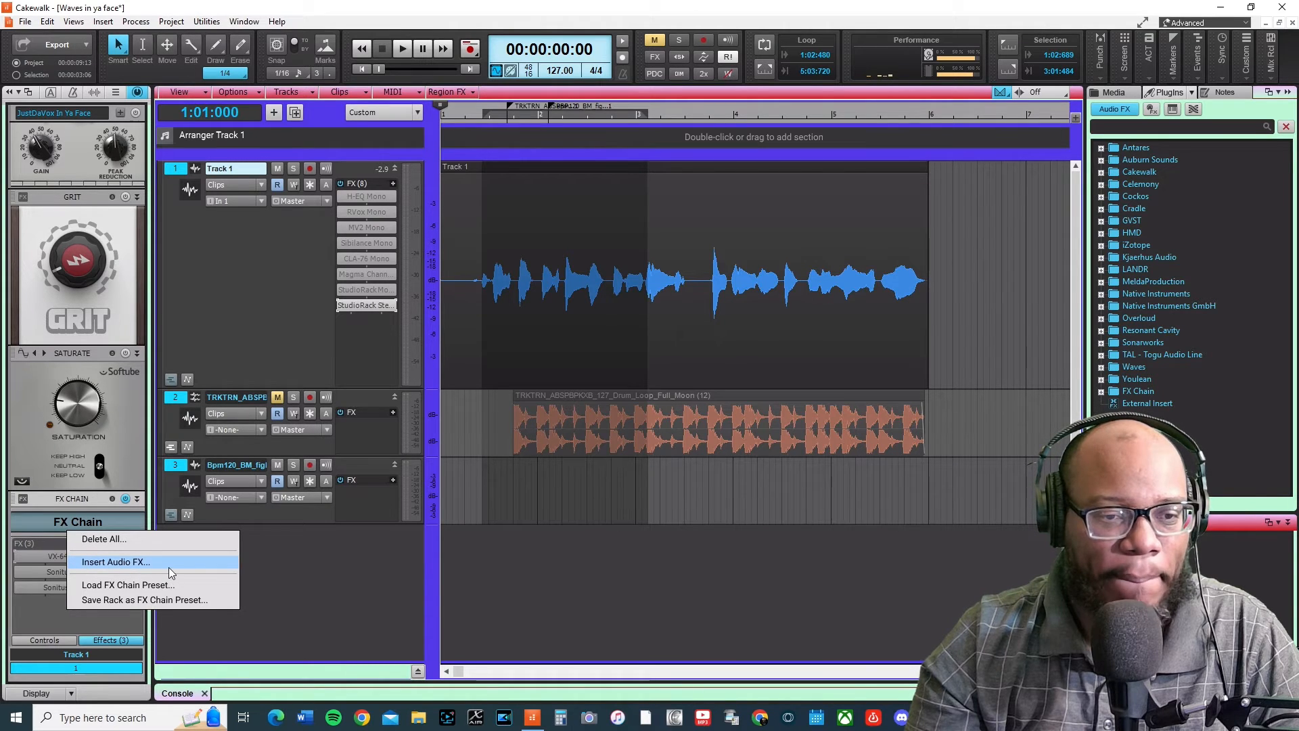
left_click(107, 564)
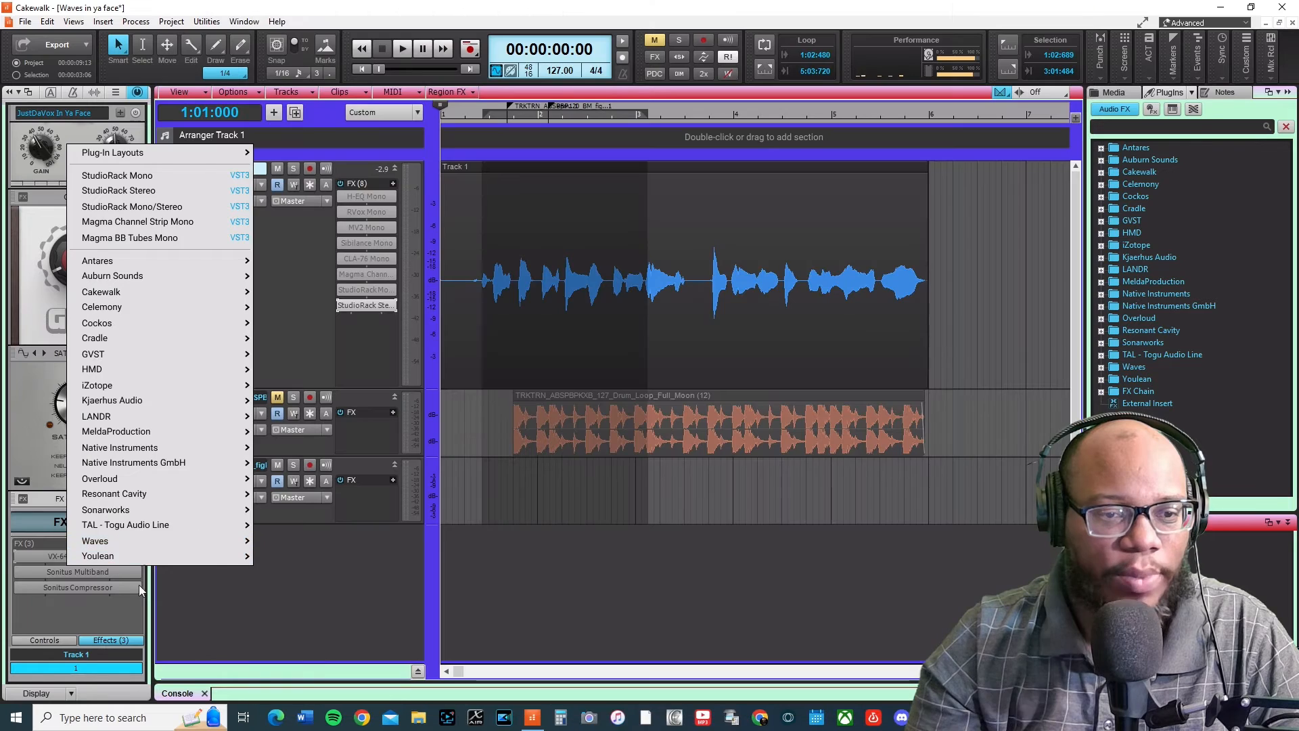
left_click(259, 606)
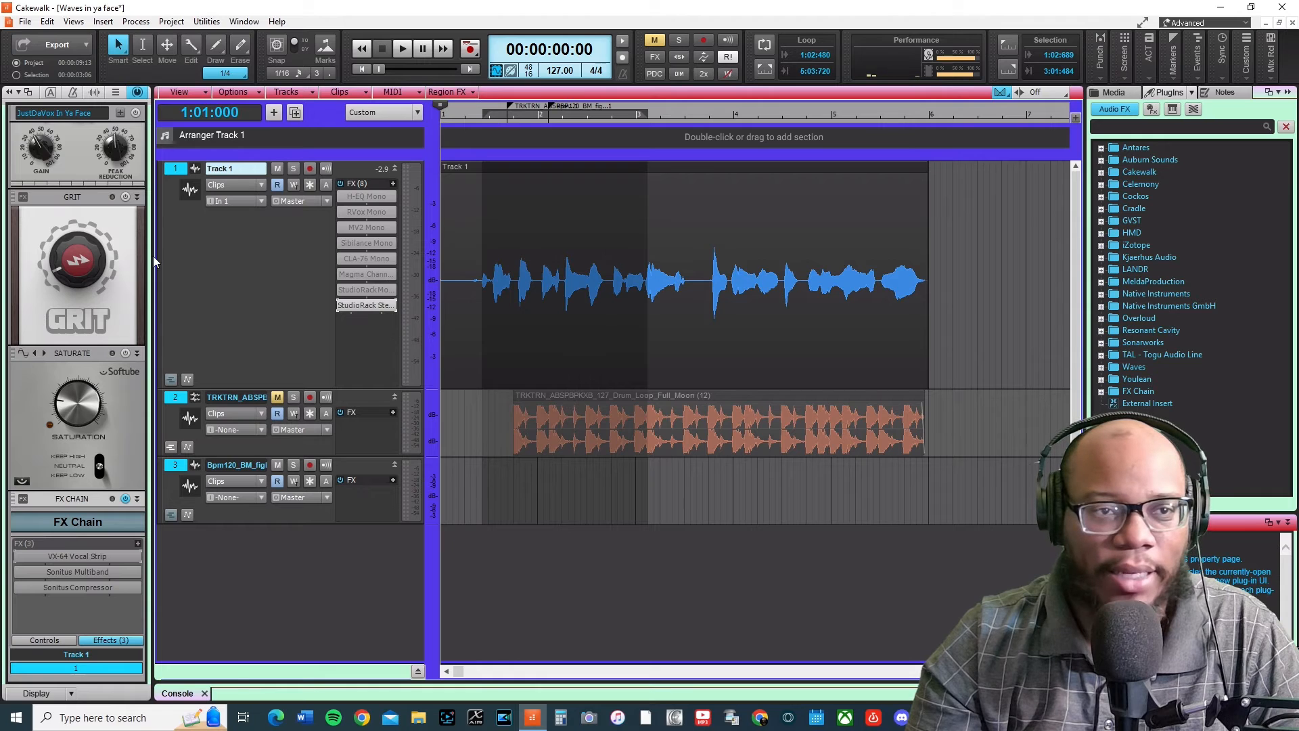
Step: Close the Waves in ya face project without saving its changes
left_click(25, 21)
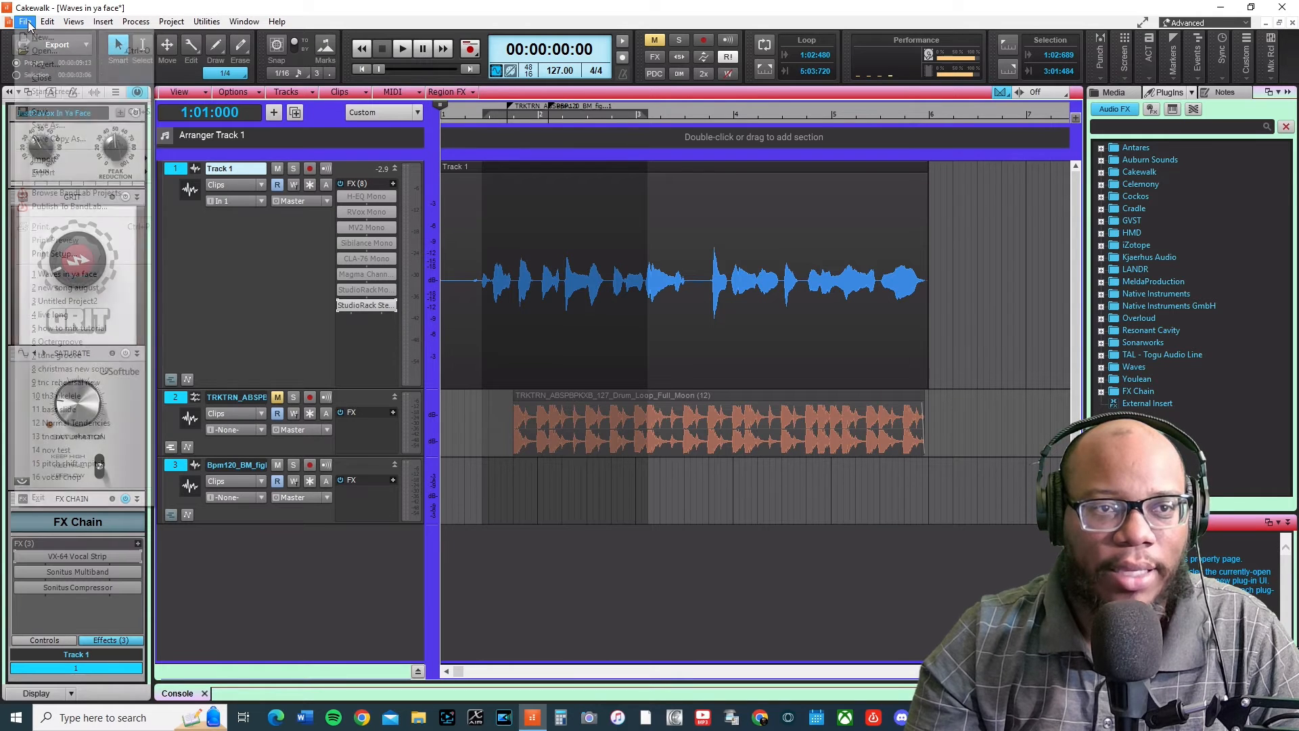
left_click(42, 77)
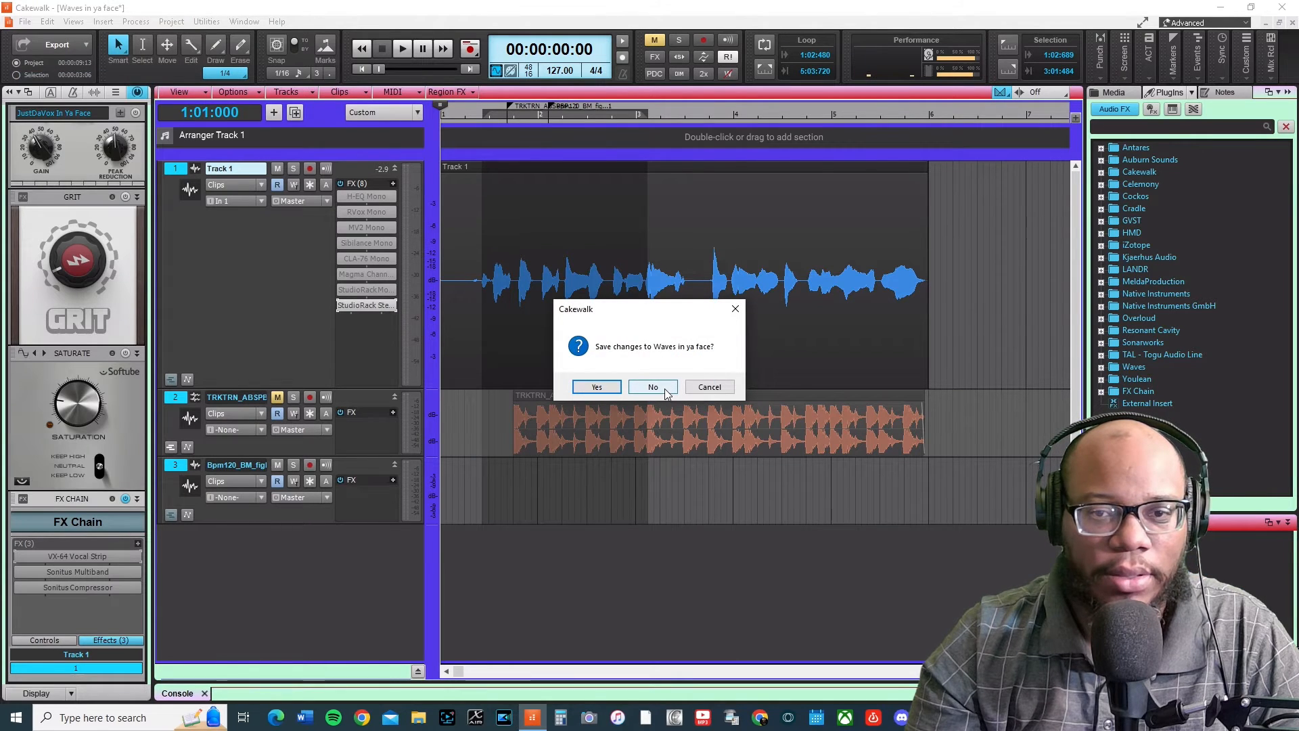
left_click(666, 391)
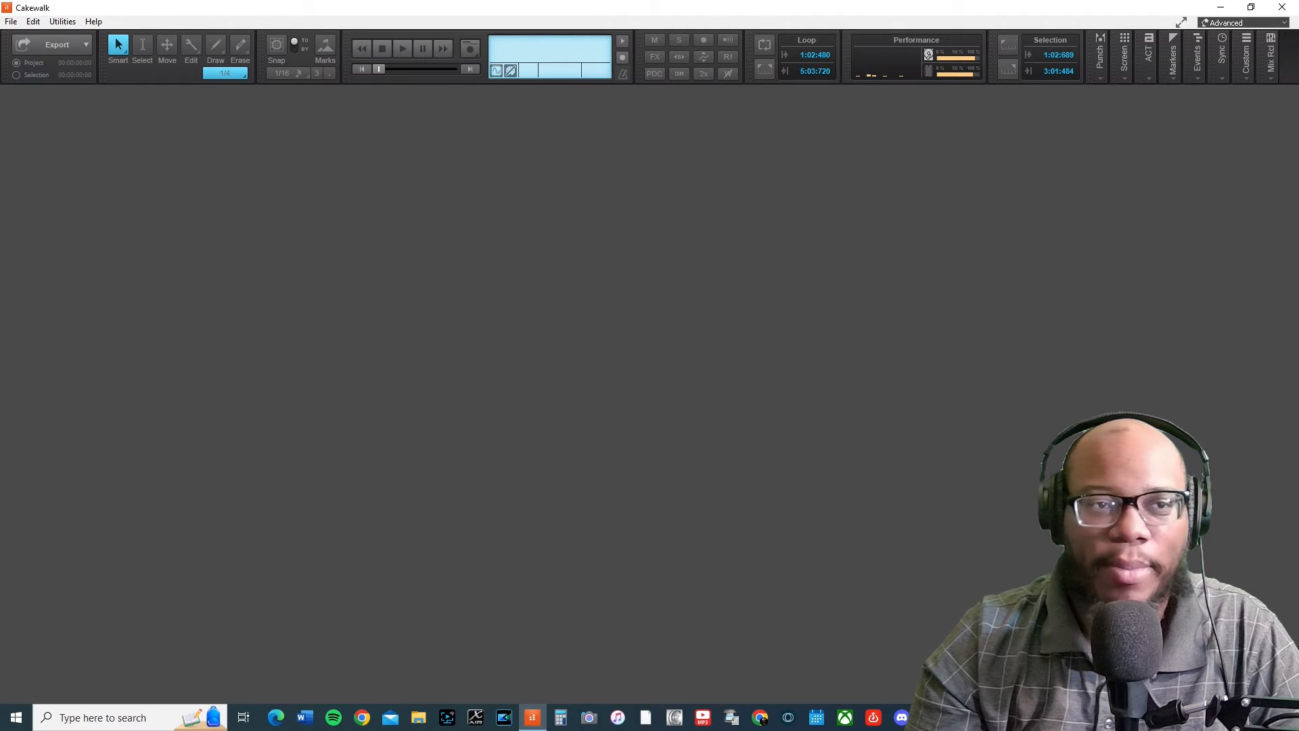
Step: Try to open the recent project new song august
left_click(12, 23)
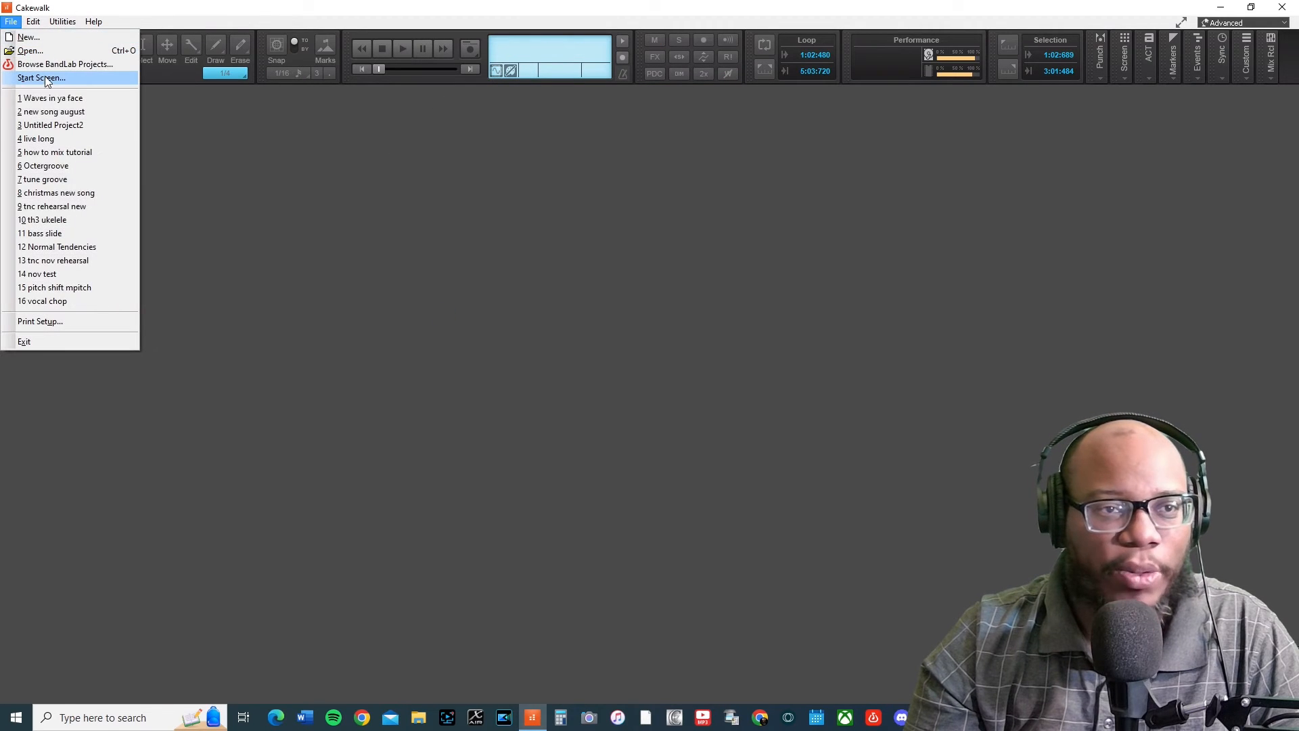
left_click(92, 112)
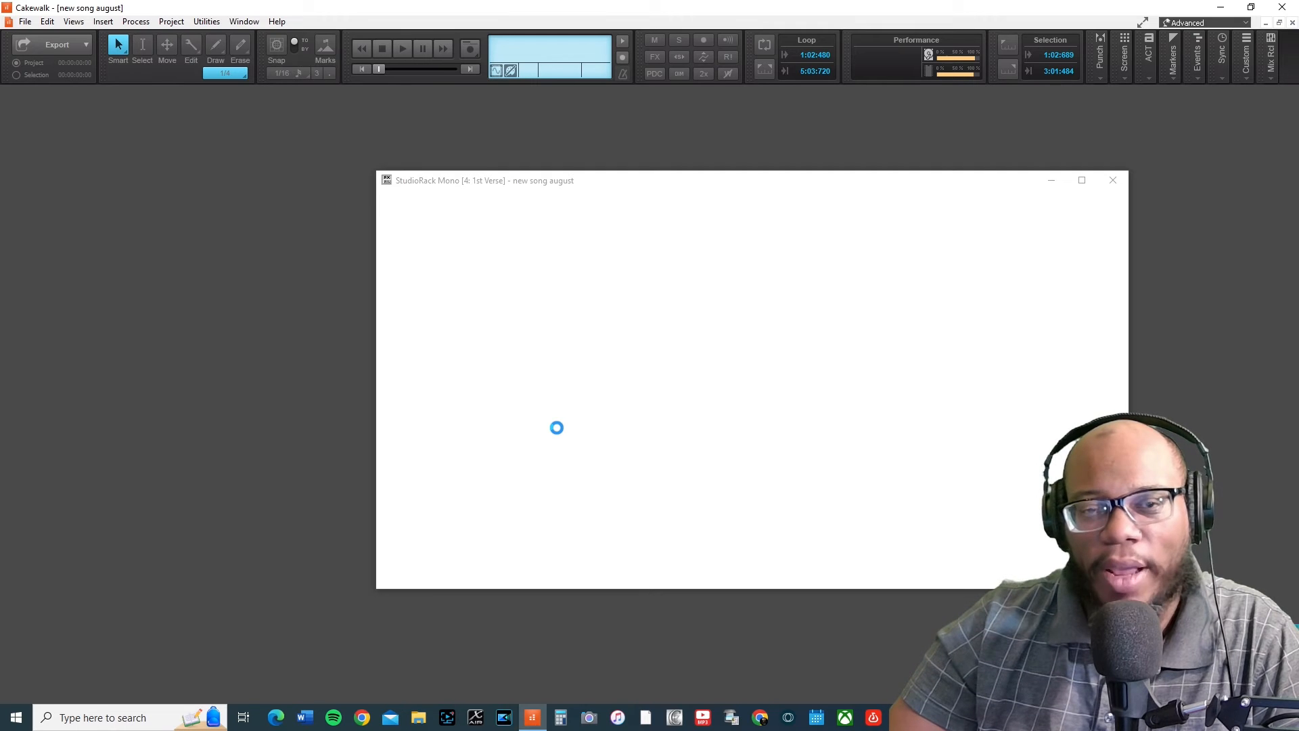
Step: Show the desktop and relaunch Cakewalk to its start screen with the recent projects
key("super+d")
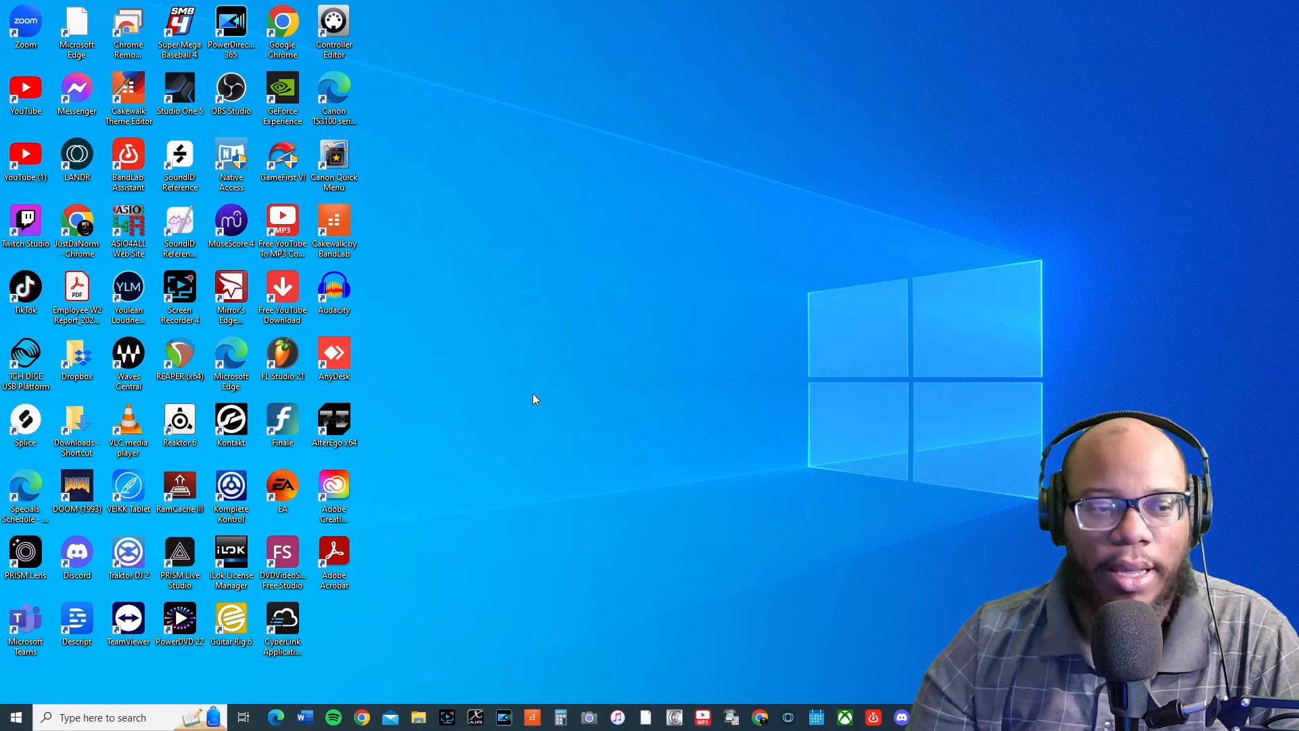
left_click(532, 718)
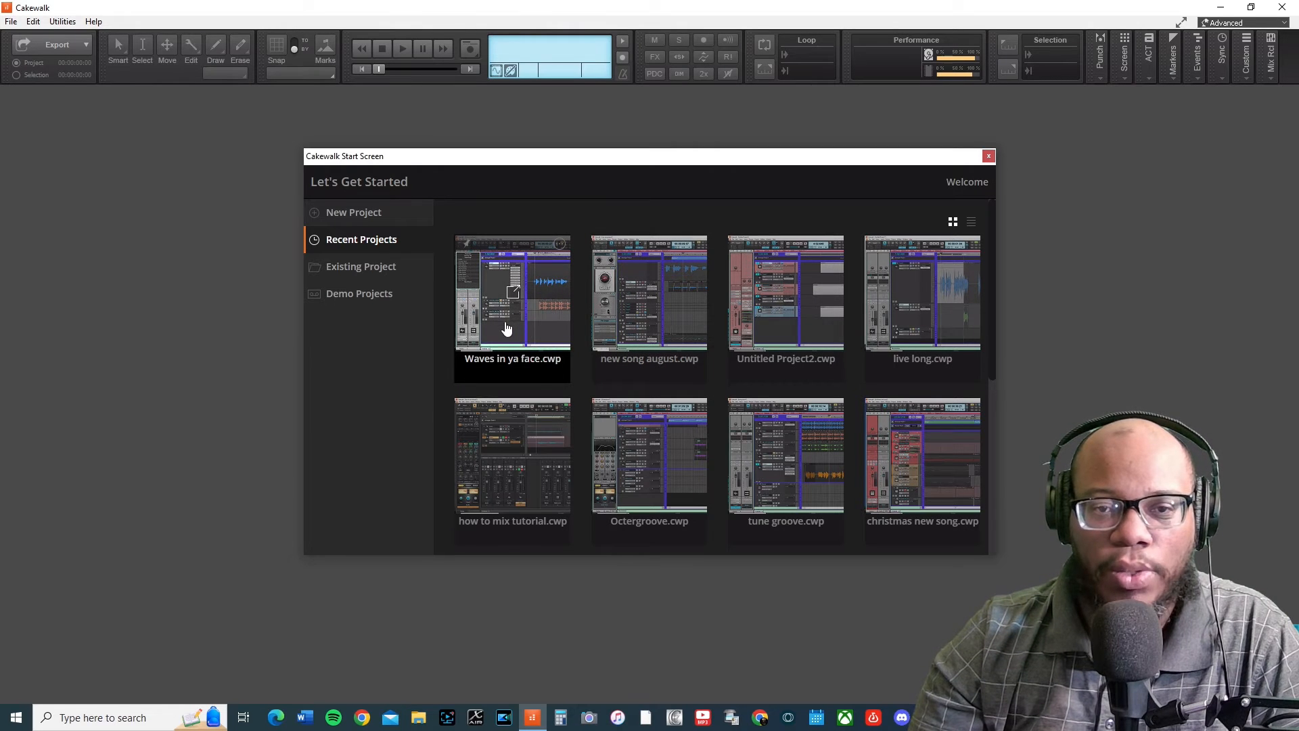
Step: Open the recent project new song august and minimize its StudioRack plug-in window
left_click(667, 338)
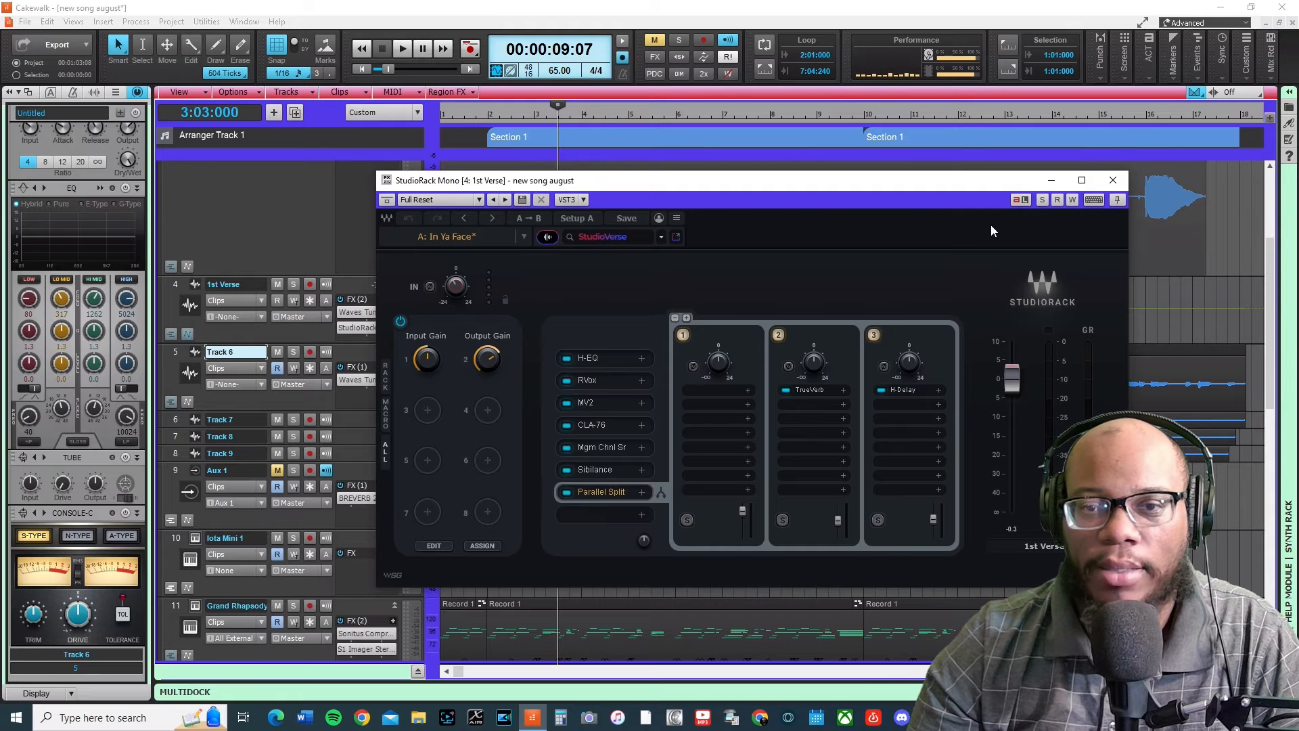
left_click(1051, 180)
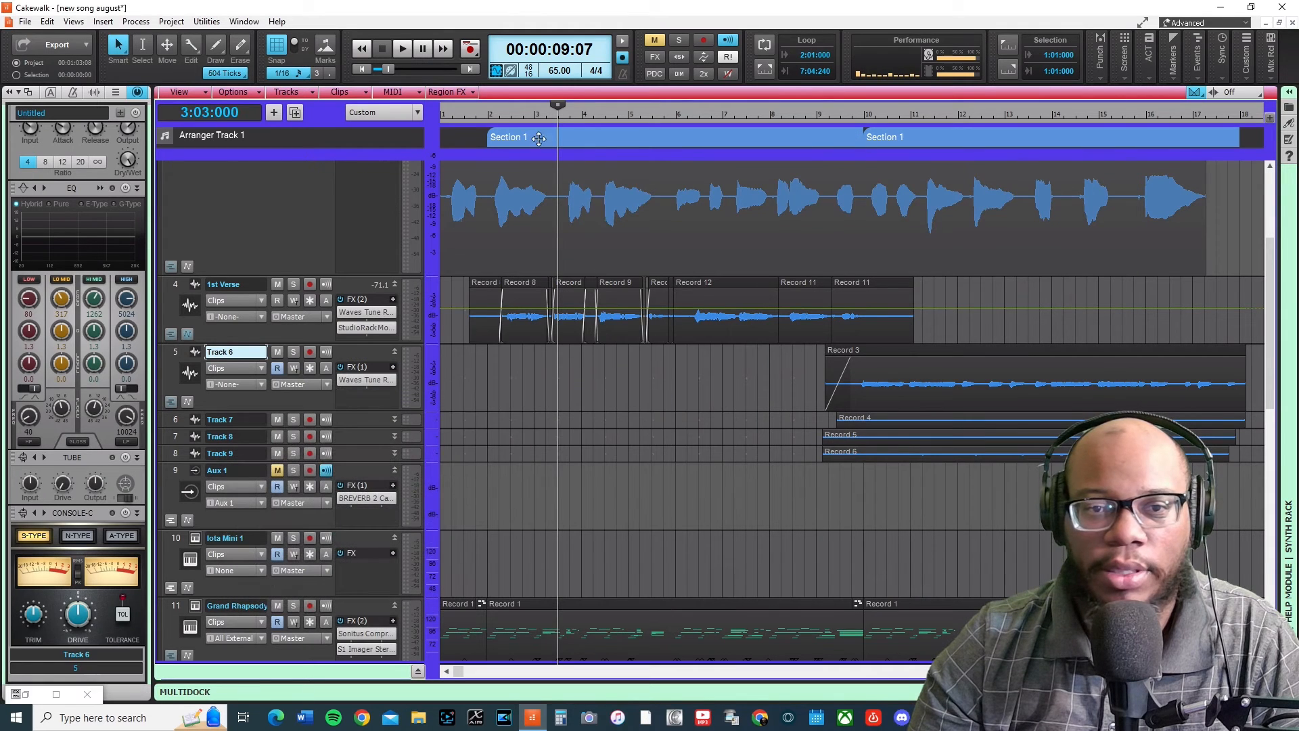
Step: Audition the song from near its start with StudioRack bypassed on the 1st Verse track, stopping playback after the first vocal phrases
left_click(453, 111)
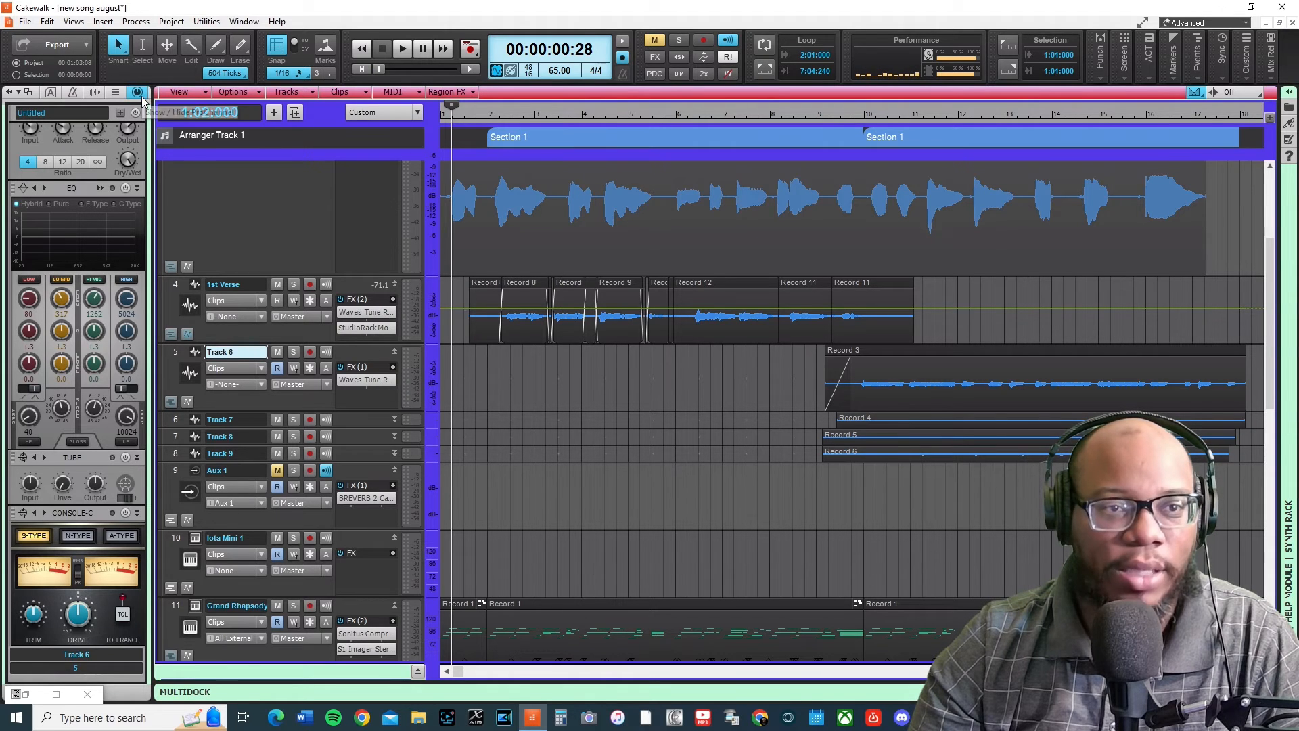
left_click(485, 110)
key("w")
key("space")
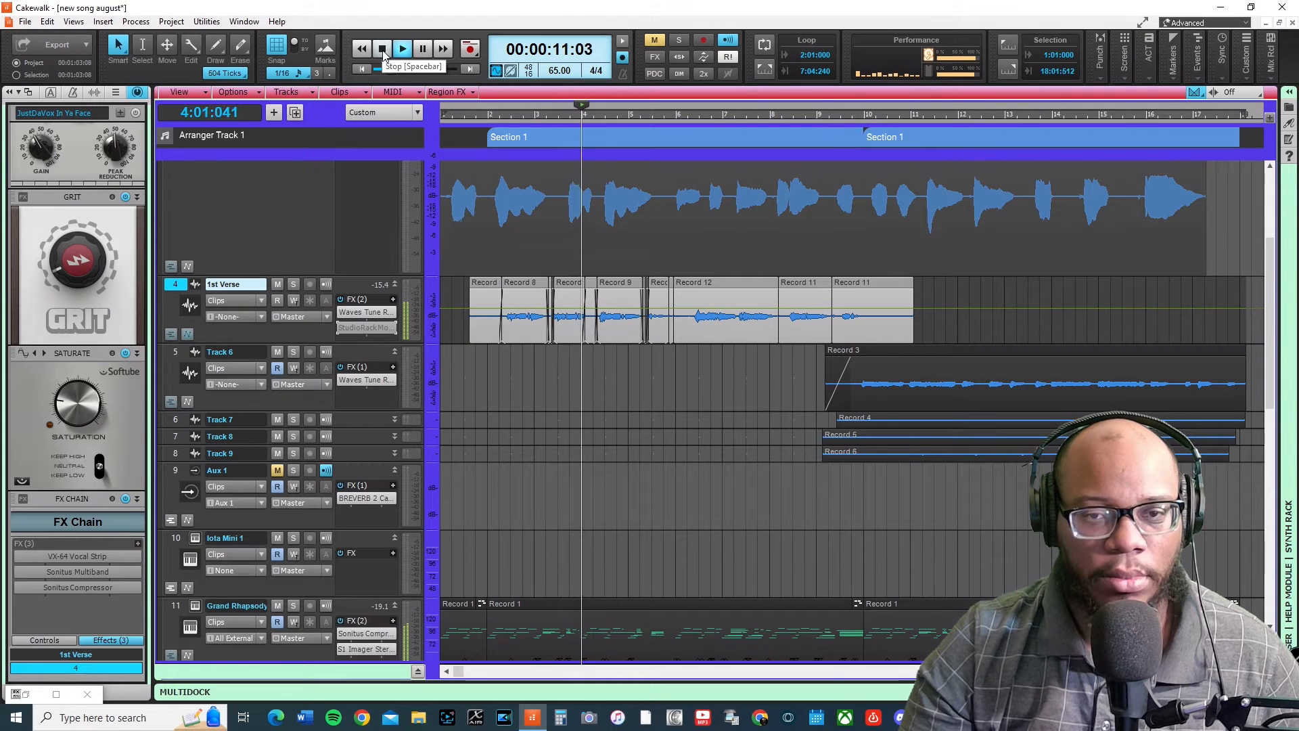
left_click(383, 50)
key("i")
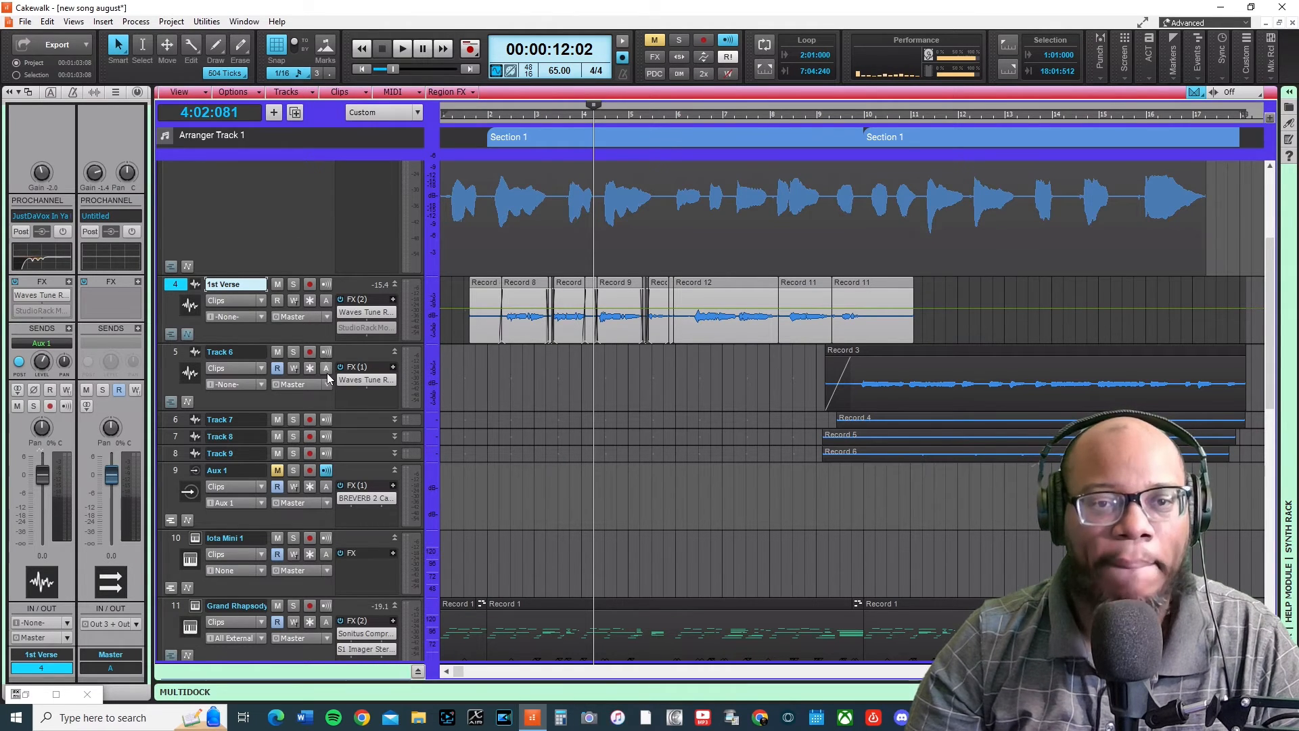
Step: Re-enable StudioRack on the 1st Verse track, review its In Ya Face rack, and close the plug-in window
mouse_move(341, 327)
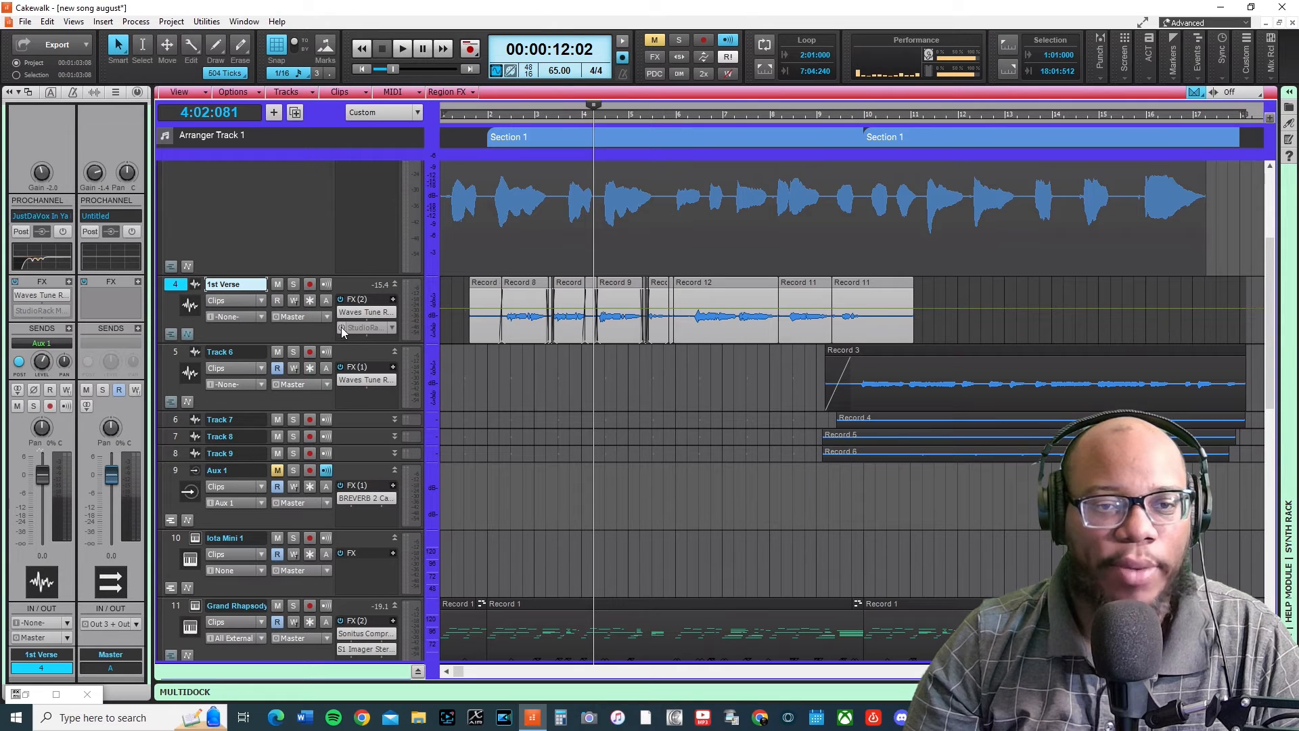
double_click(365, 335)
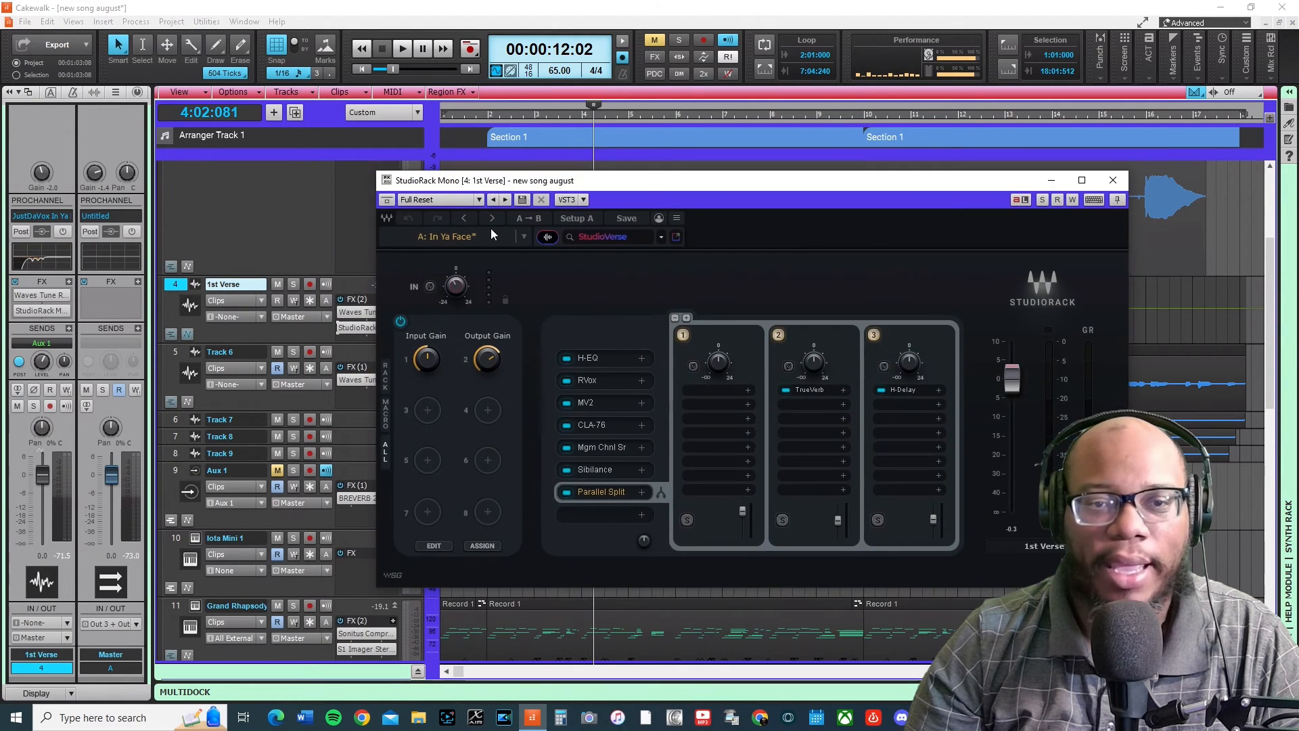
left_click(1113, 180)
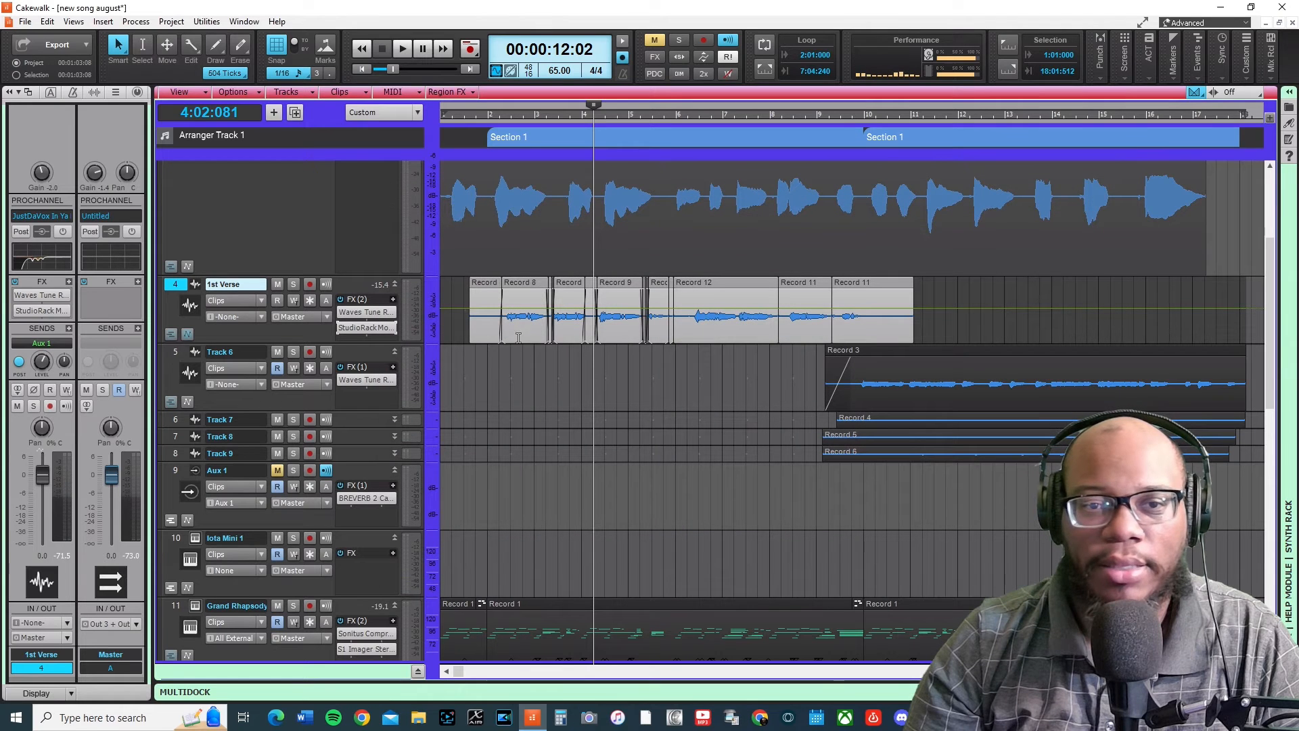
Step: Audition the song from the first measure with StudioRack active on the 1st Verse track, and stop playback
left_click(461, 113)
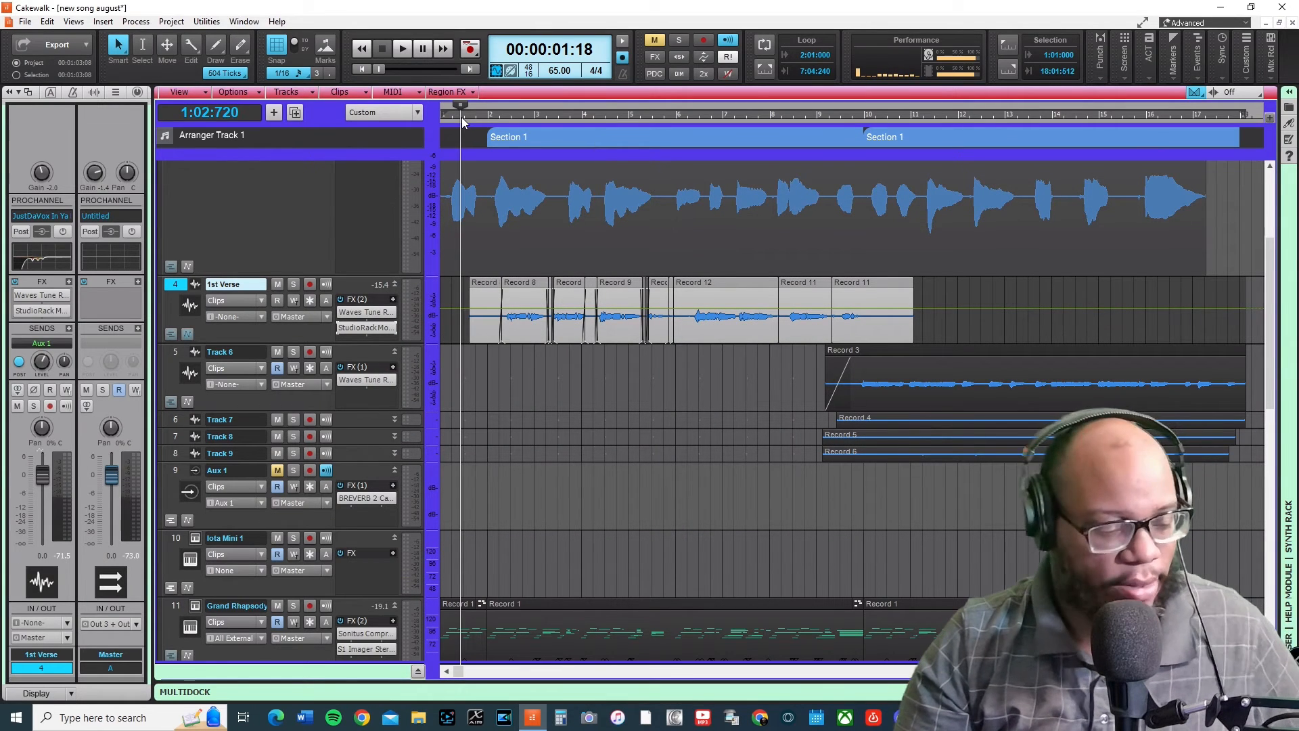
key("w")
key("space")
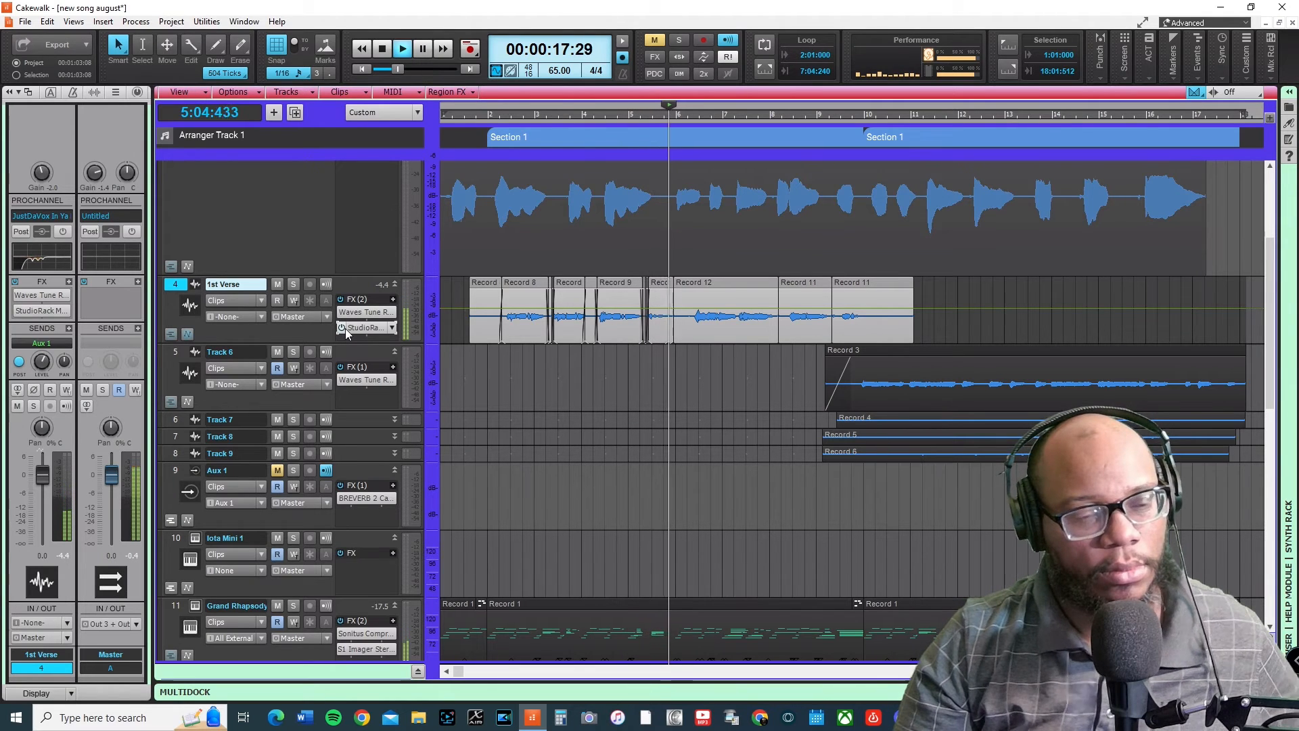
key("space")
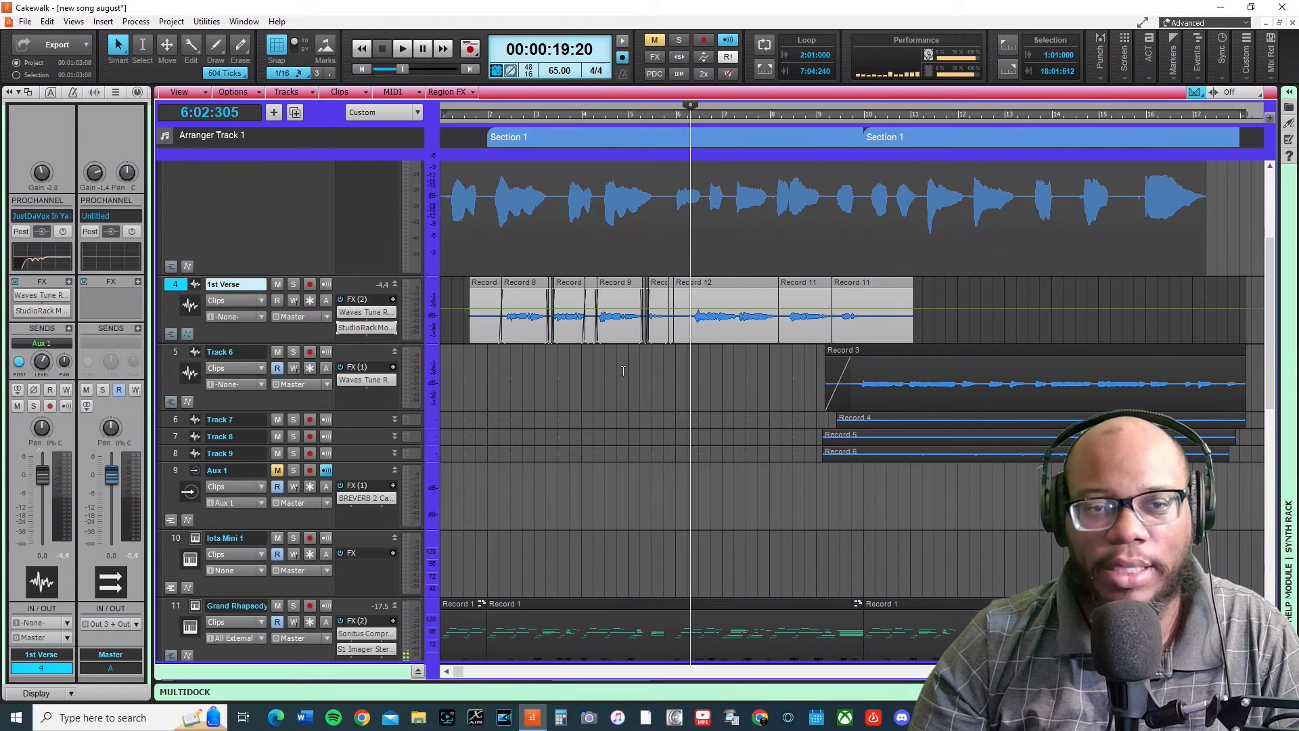
Step: Expand the take lanes of the 1st Verse track and examine how its vocal is assembled from the recorded takes
key("ctrl+Right")
key("ctrl+Right")
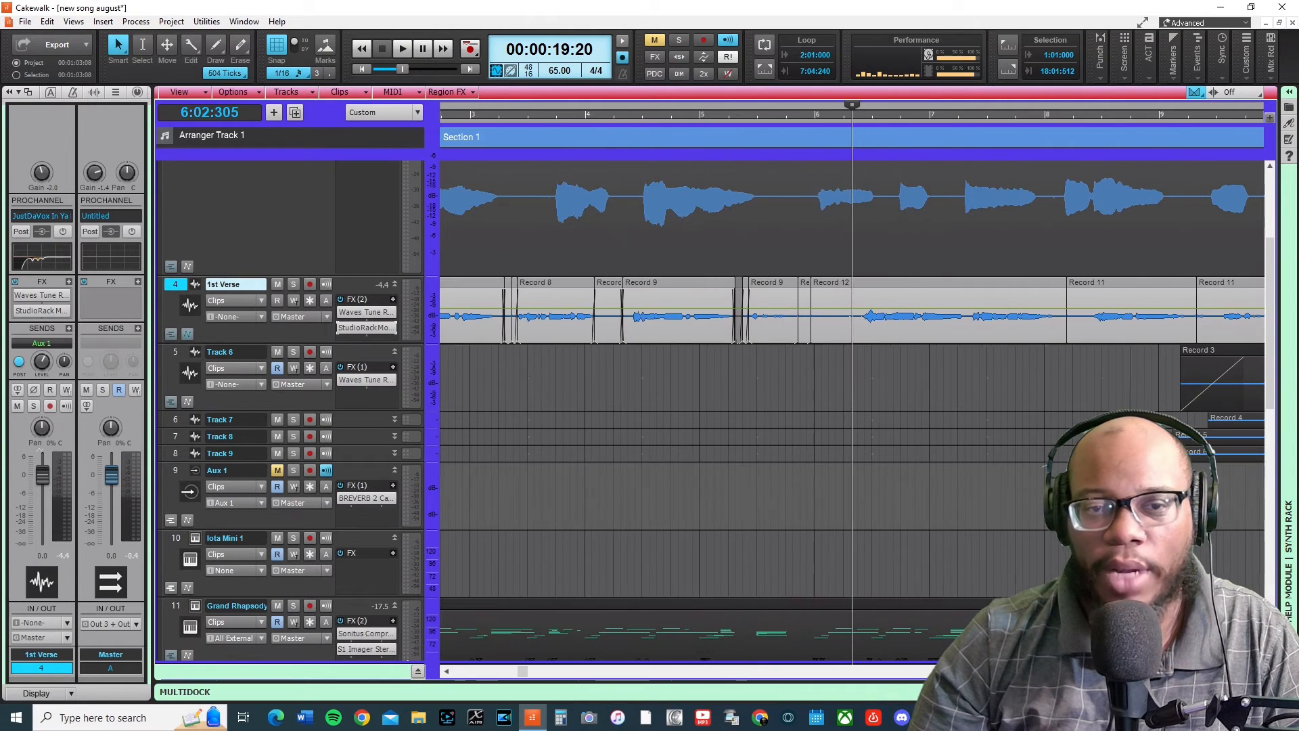
left_click(187, 334)
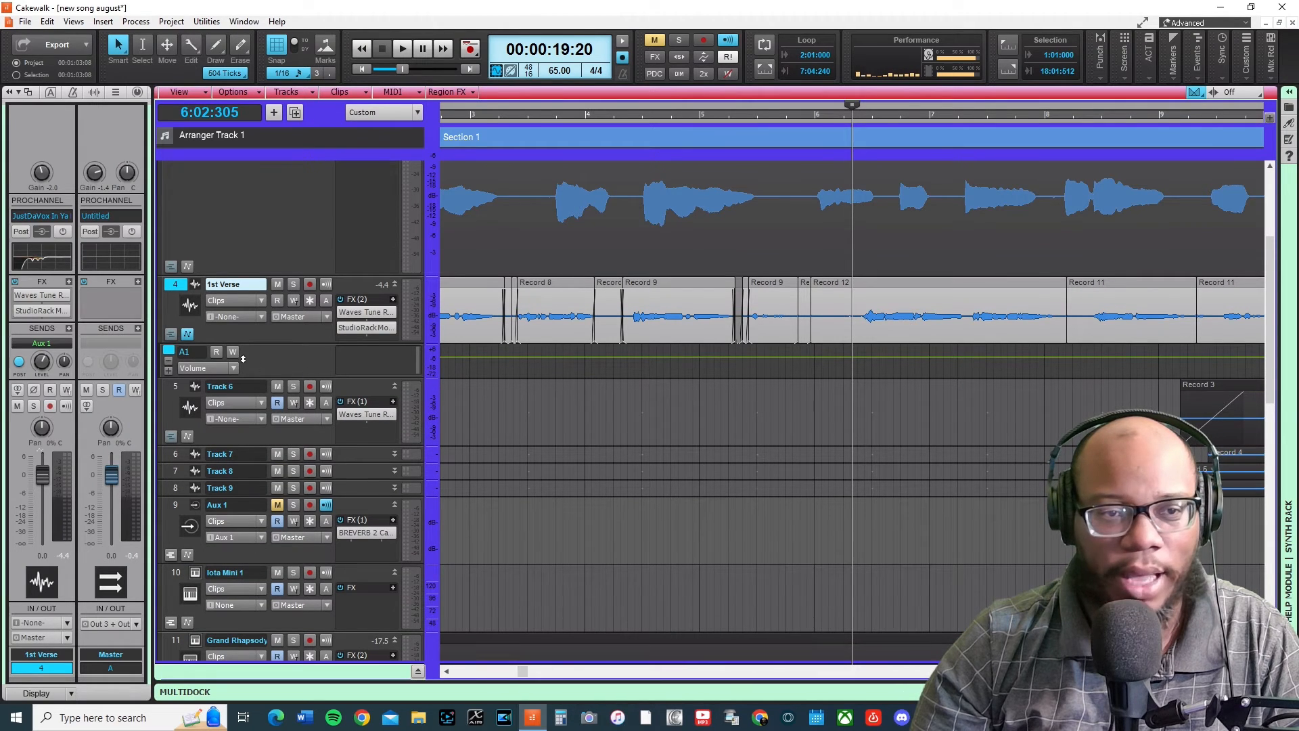
left_click(173, 334)
left_click(172, 334)
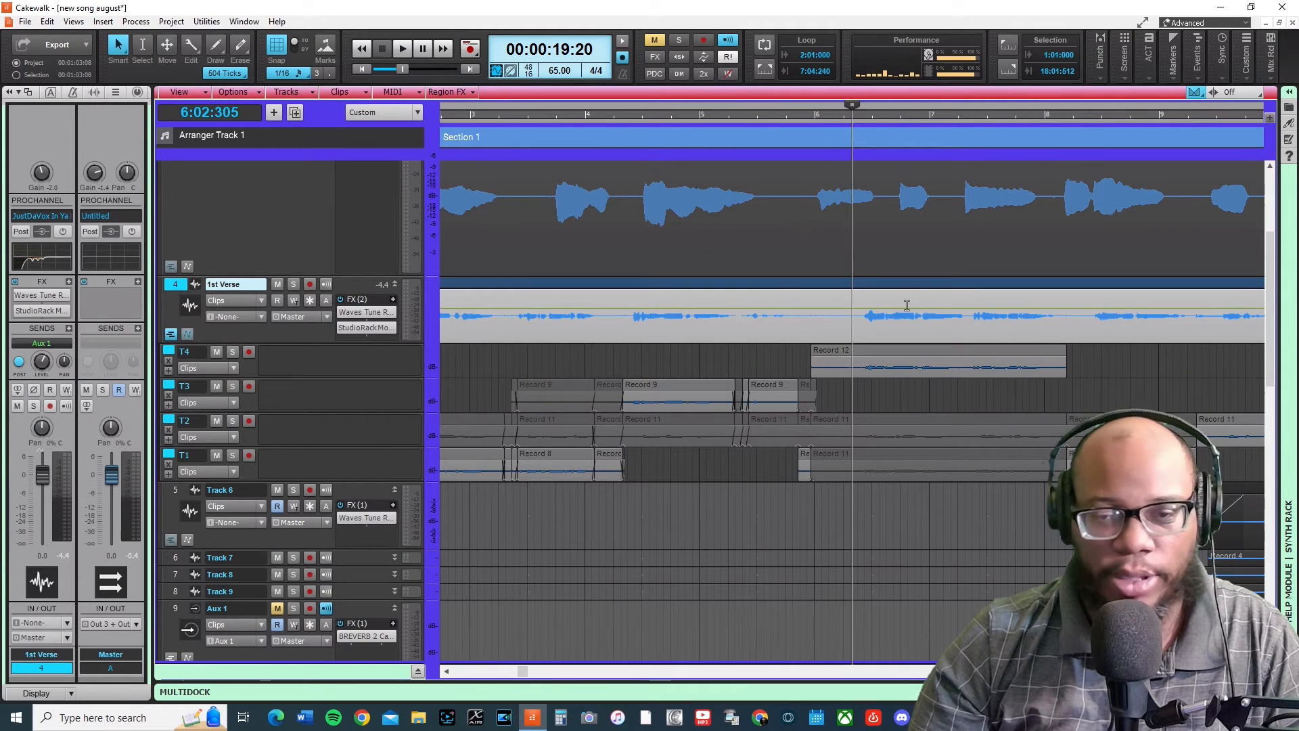
left_click_drag(523, 671, 457, 673)
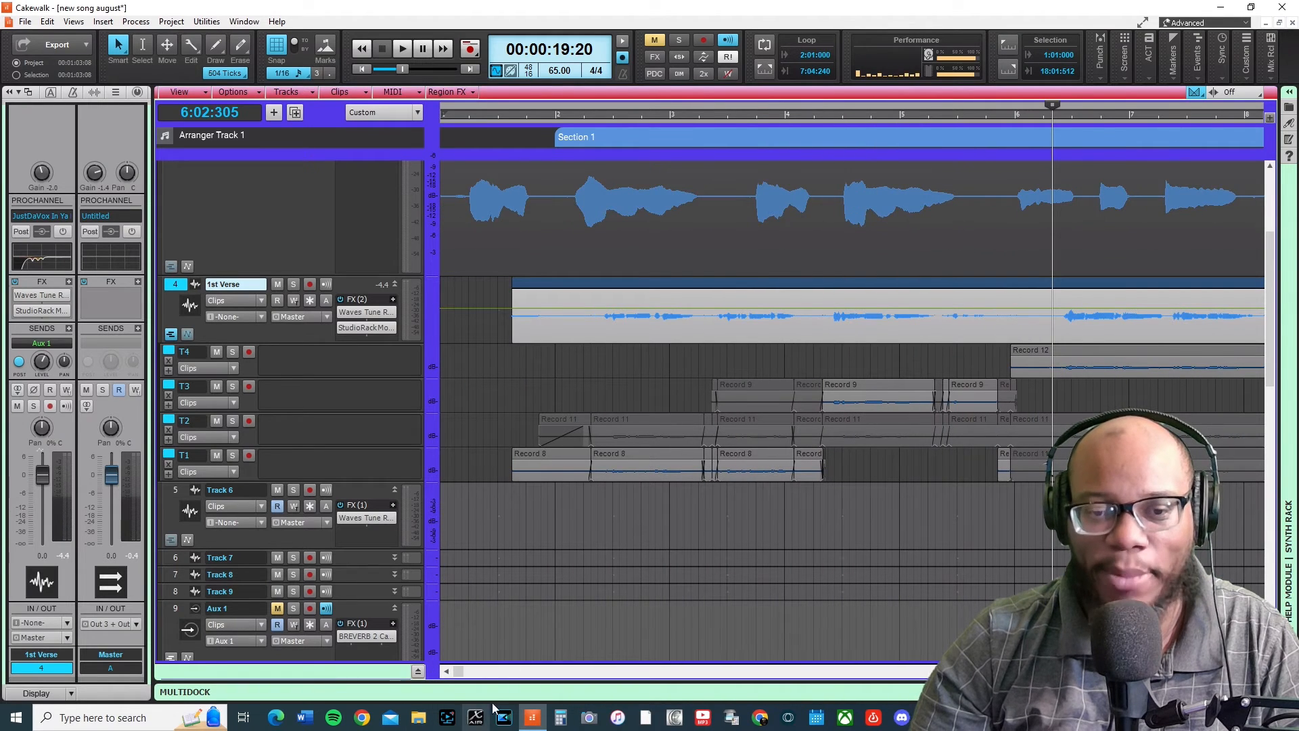
mouse_move(457, 673)
left_mouse_down()
mouse_move(494, 673)
mouse_move(445, 672)
mouse_move(459, 671)
left_mouse_up()
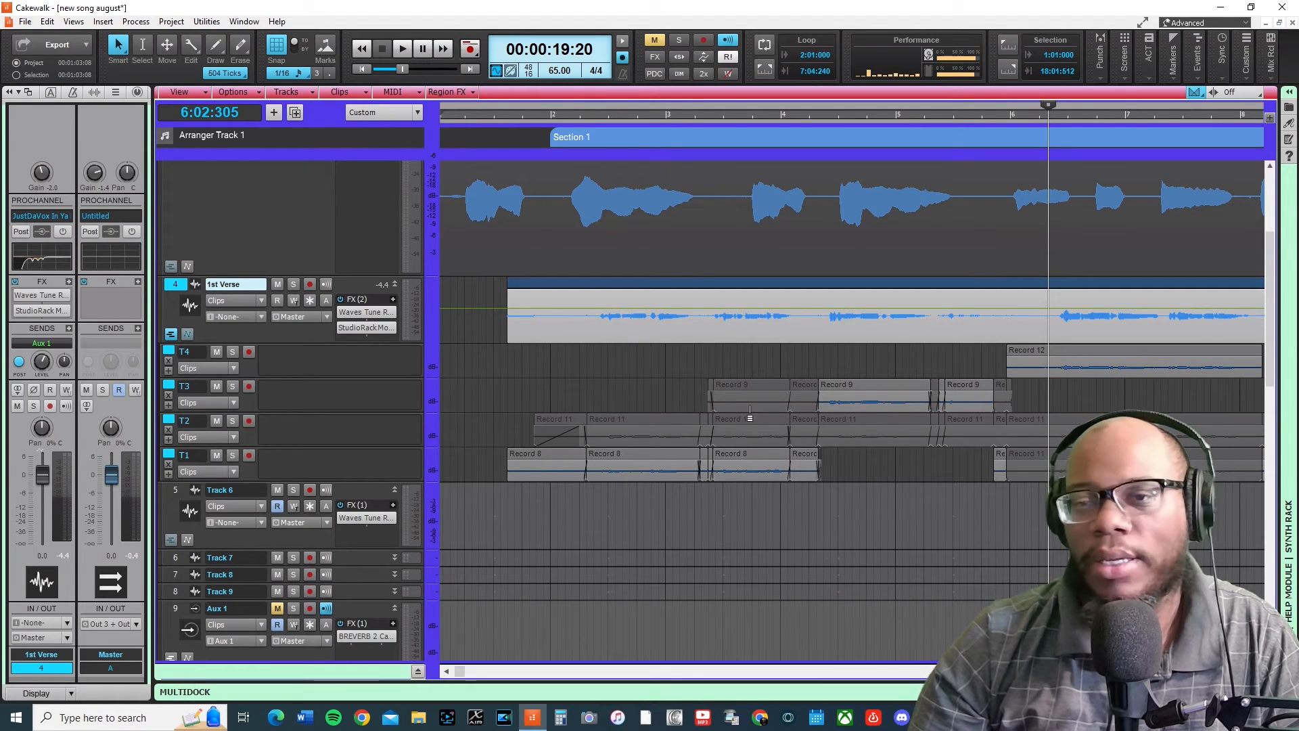
left_click_drag(460, 675, 501, 640)
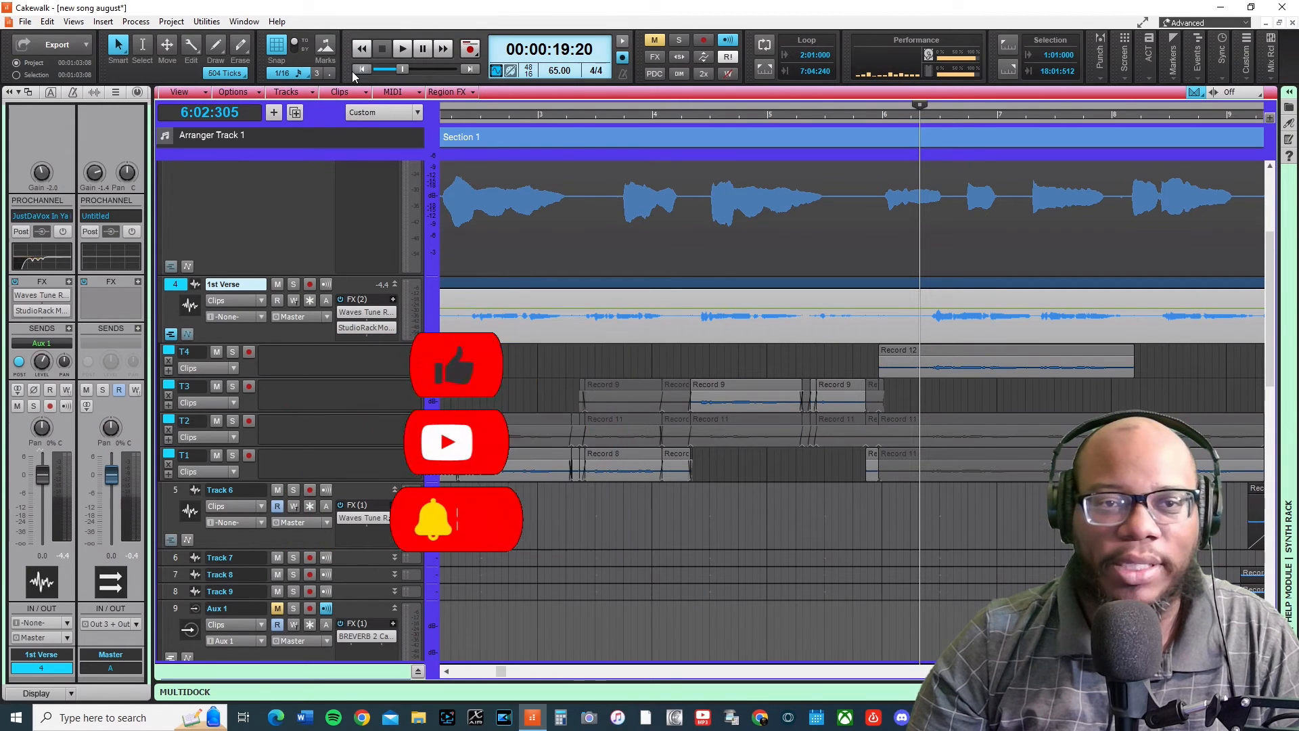
Step: Return the playhead to the project start and look over the song's tracks from 1st Verse to percussion
left_click(362, 69)
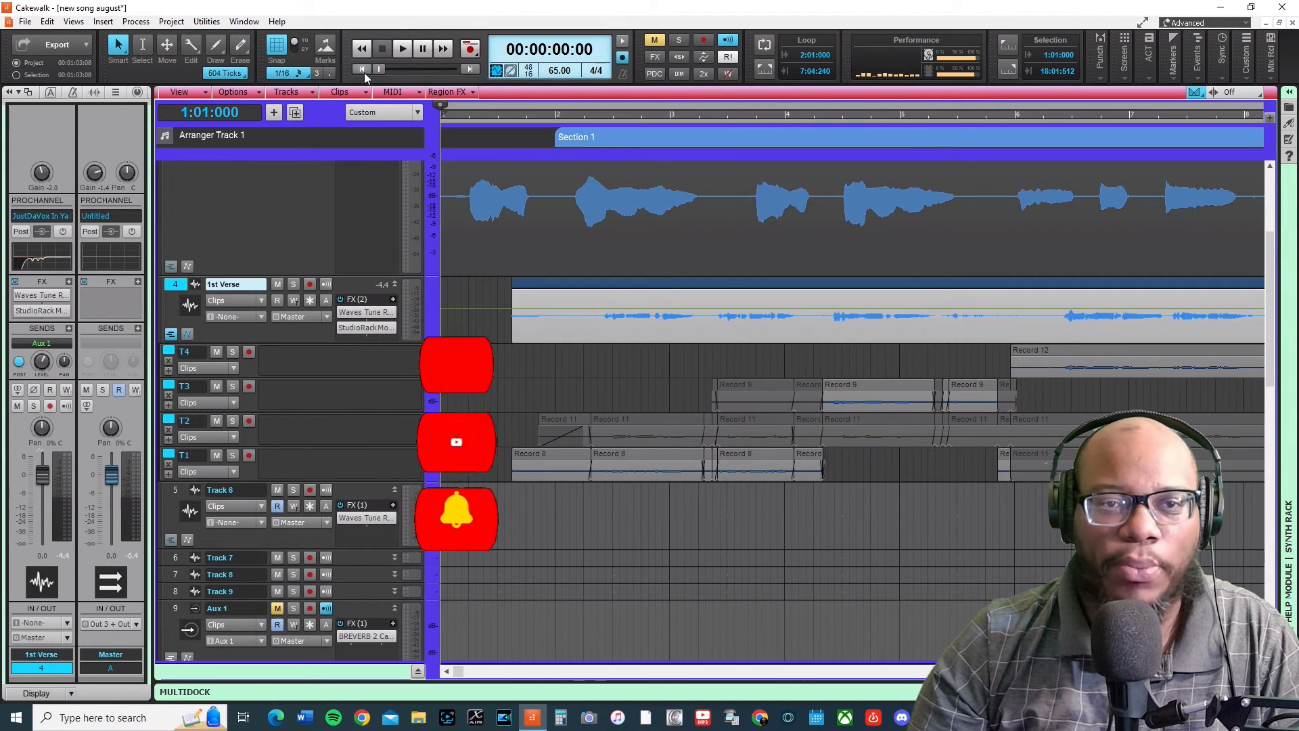
scroll(340, 322, "down", 3)
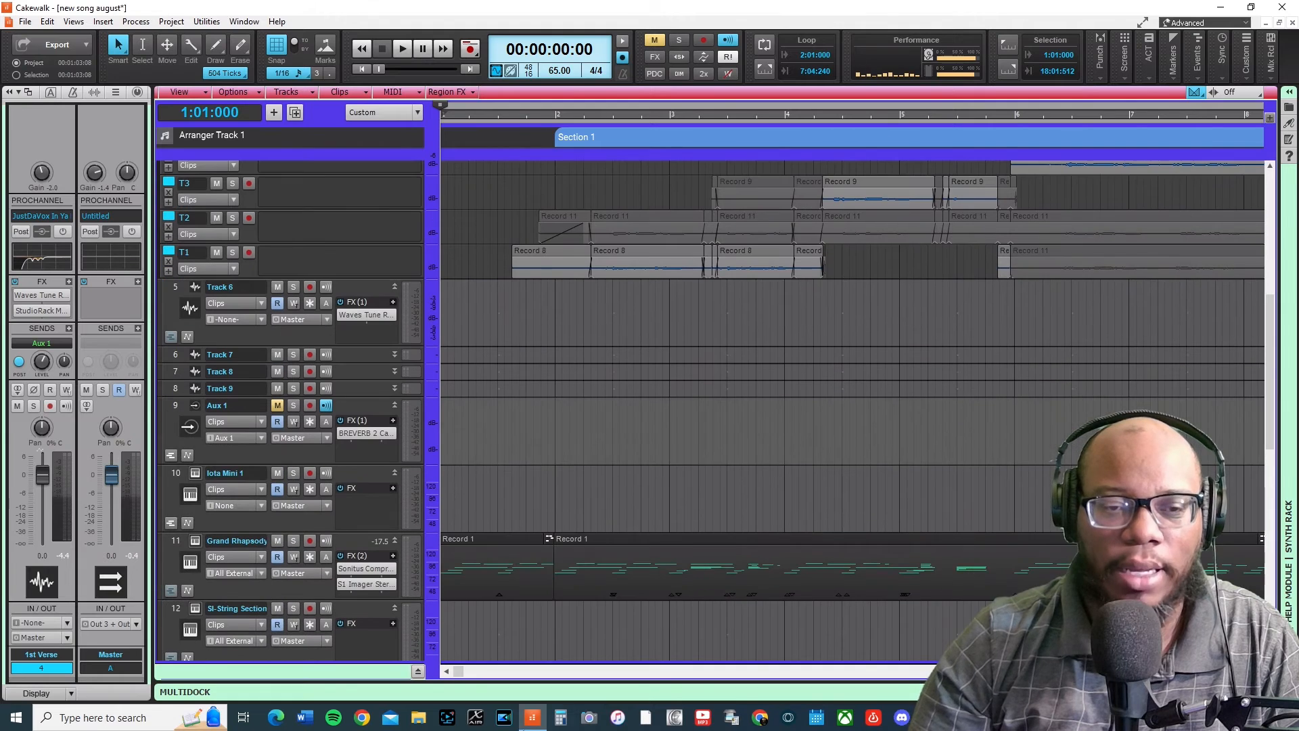
scroll(470, 320, "down", 4)
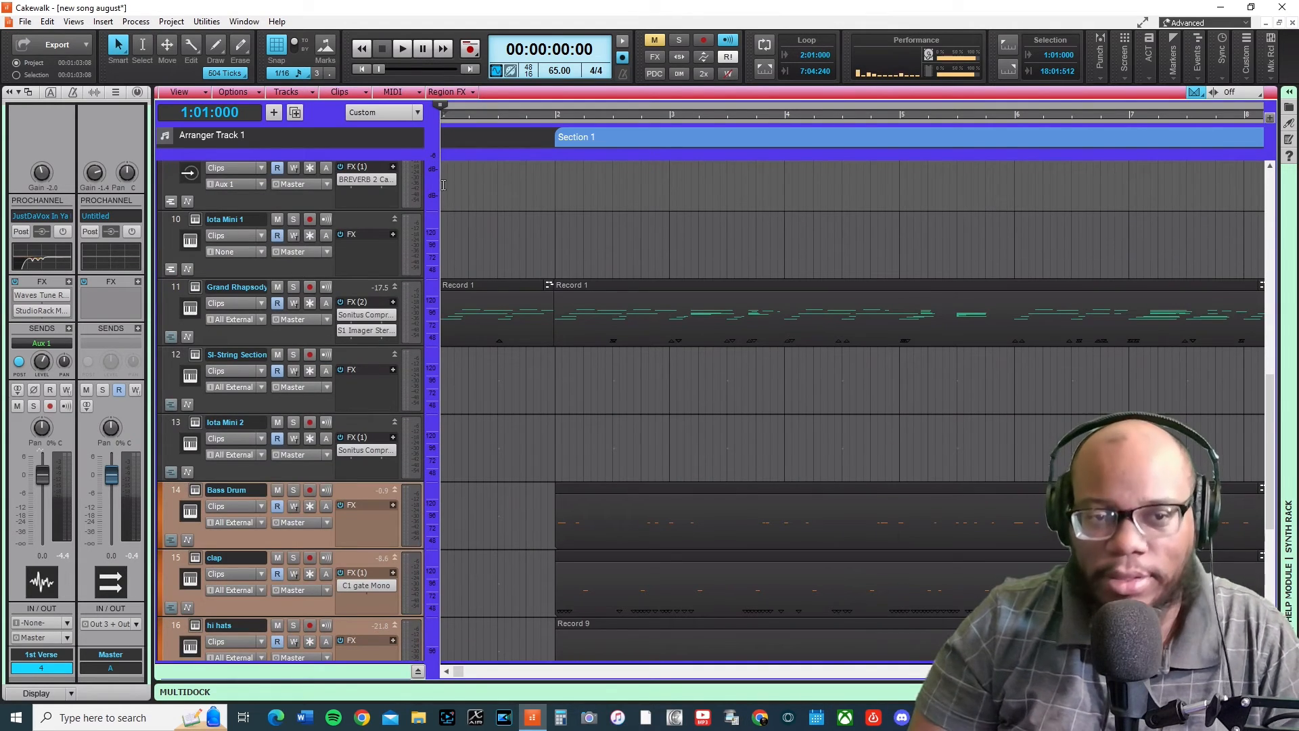
scroll(481, 371, "up", 7)
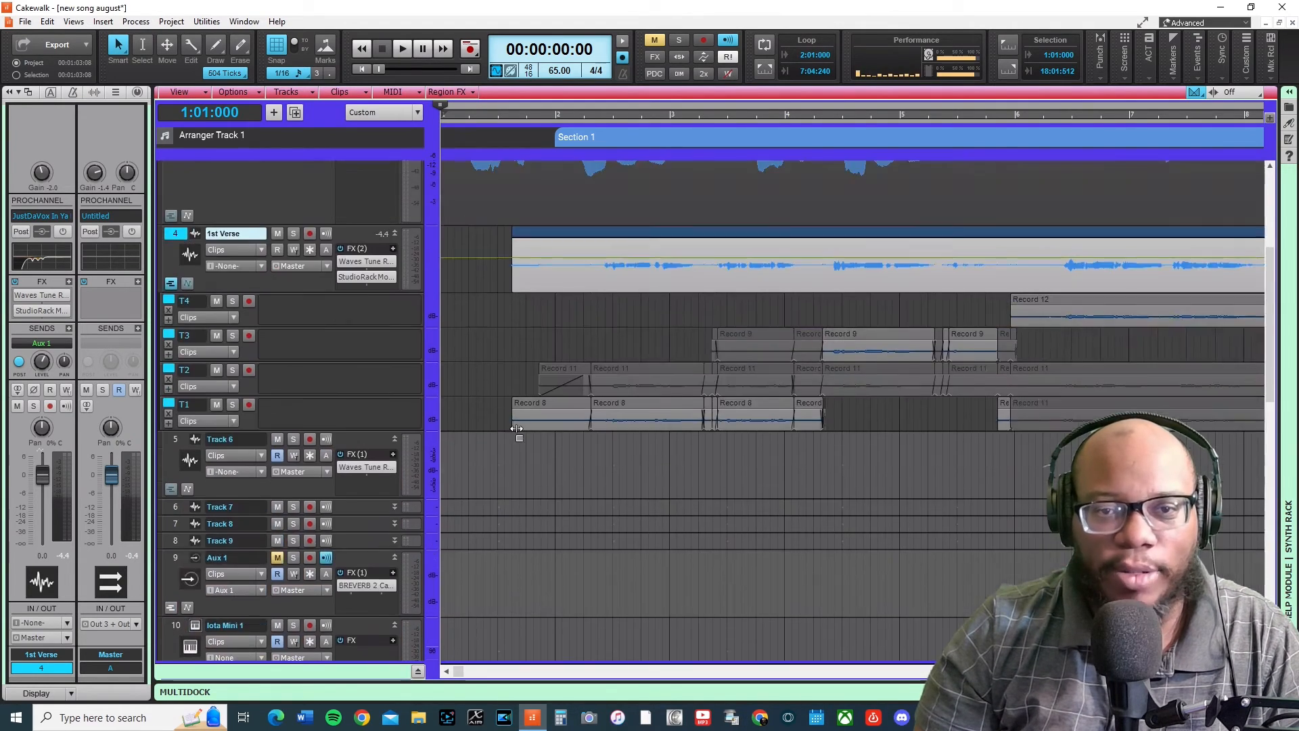
scroll(516, 402, "down", 10)
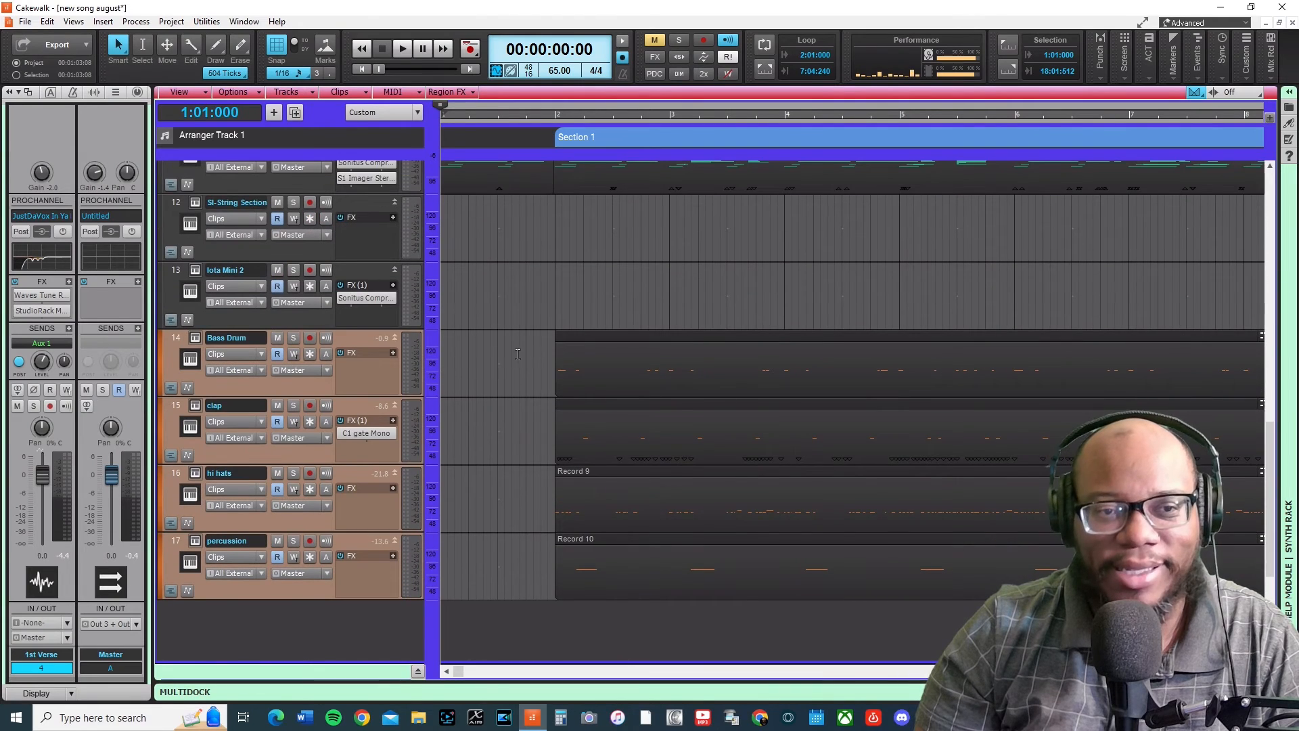
scroll(516, 402, "up", 7)
scroll(517, 353, "down", 7)
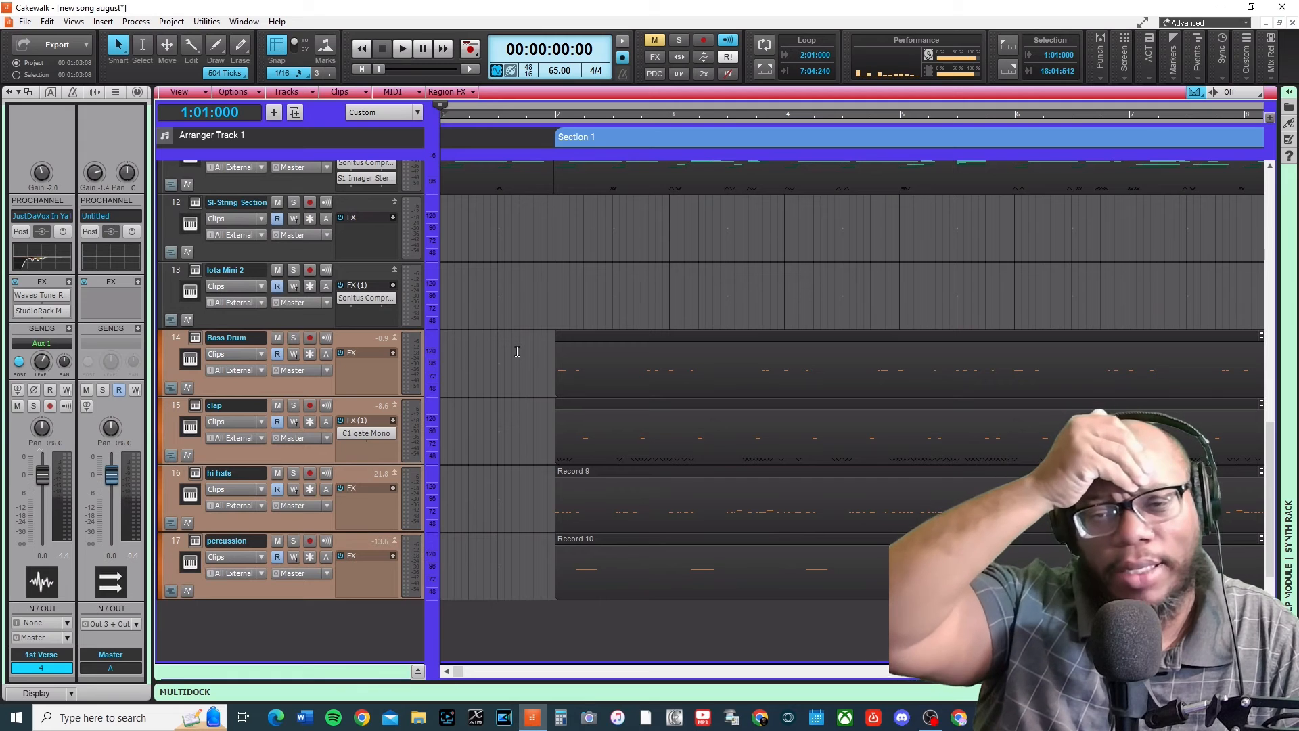